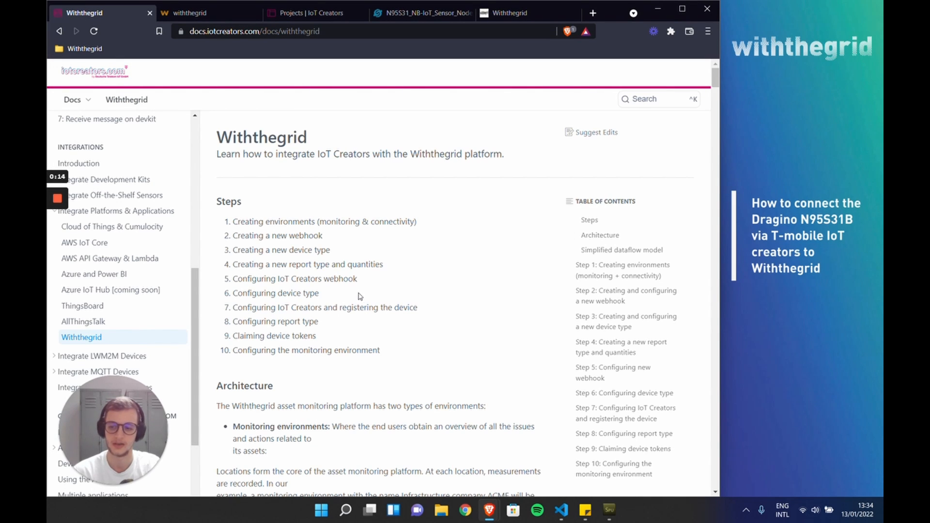
Step: Skim the integration guide up to Step 1 and create a monitoring environment named "Tutorial environment" in the Withthegrid app
scroll(349, 296, "down", 7)
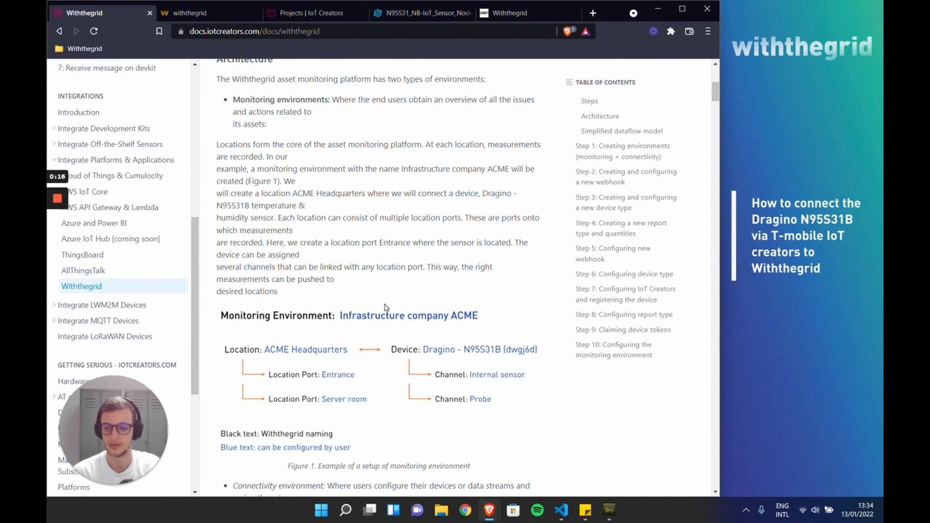
scroll(385, 307, "down", 18)
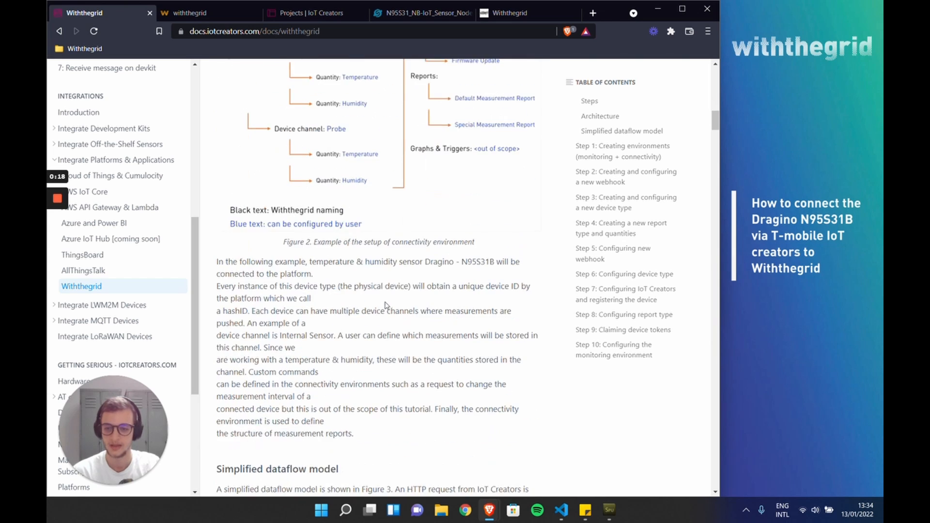
scroll(387, 303, "down", 11)
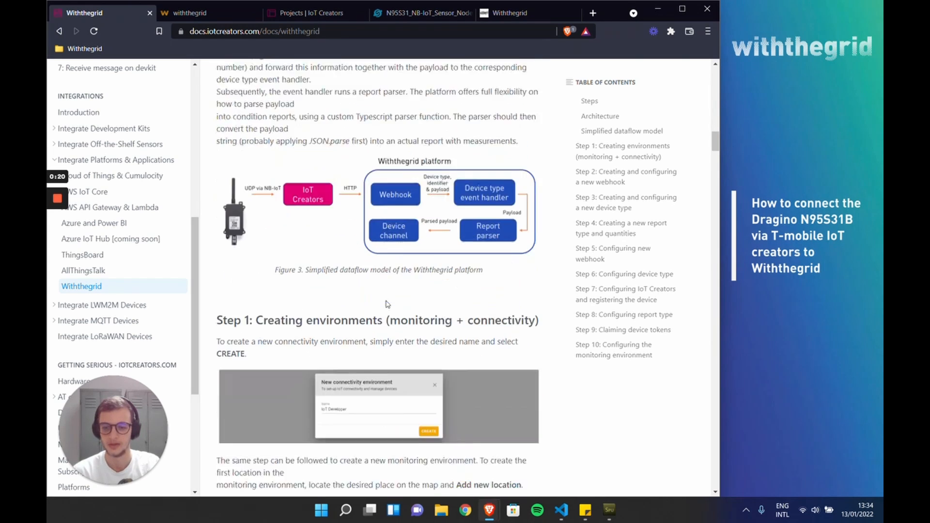
scroll(386, 304, "down", 3)
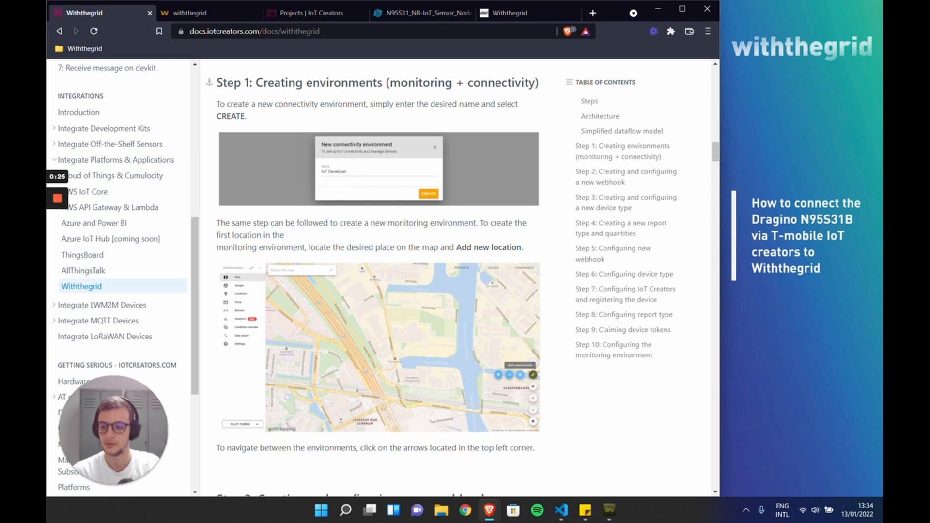
left_click(221, 15)
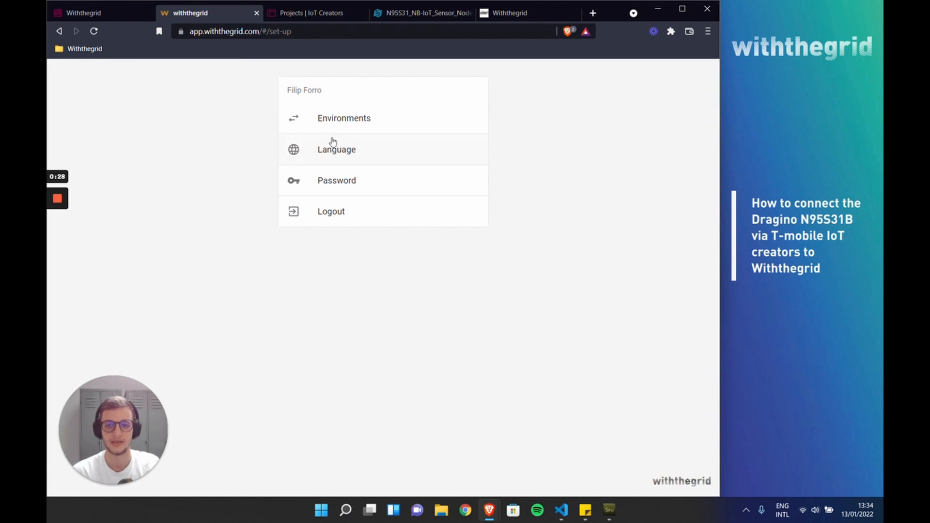
left_click(353, 117)
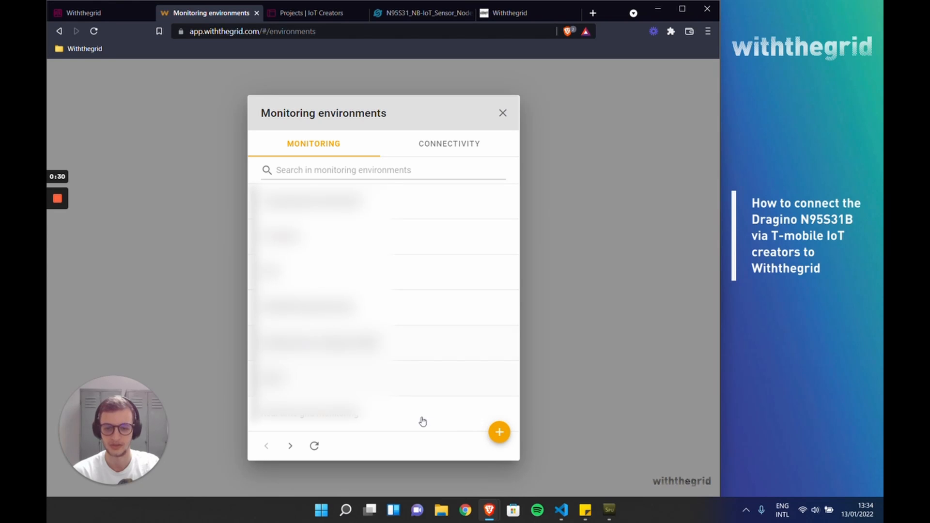
left_click(499, 435)
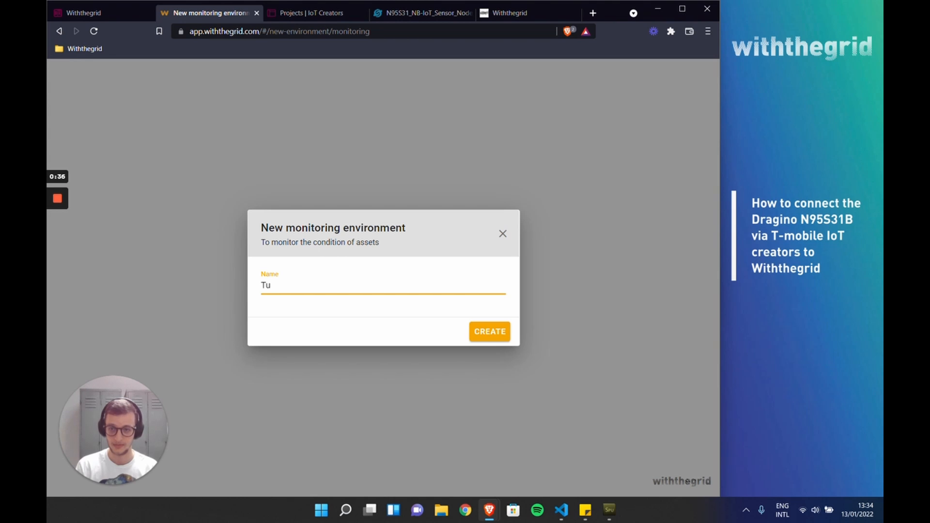
type("Tutorial environment")
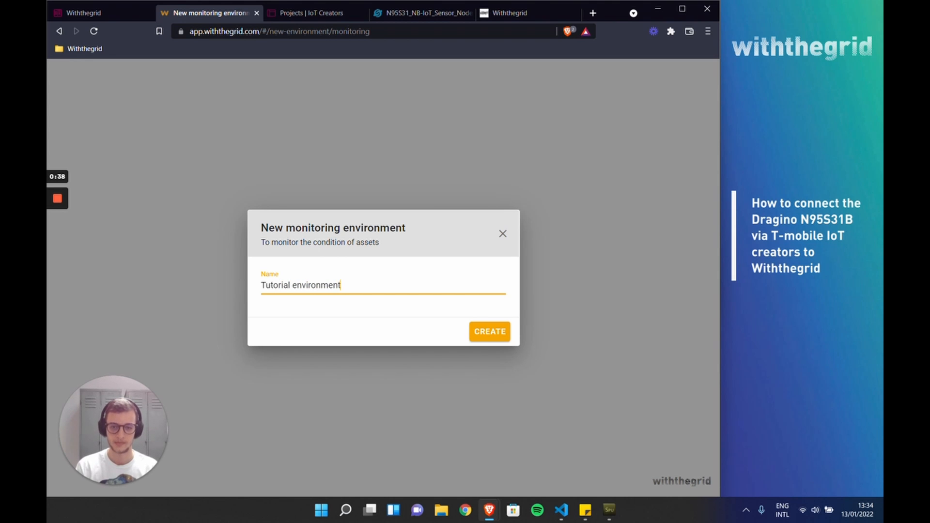
key("Return")
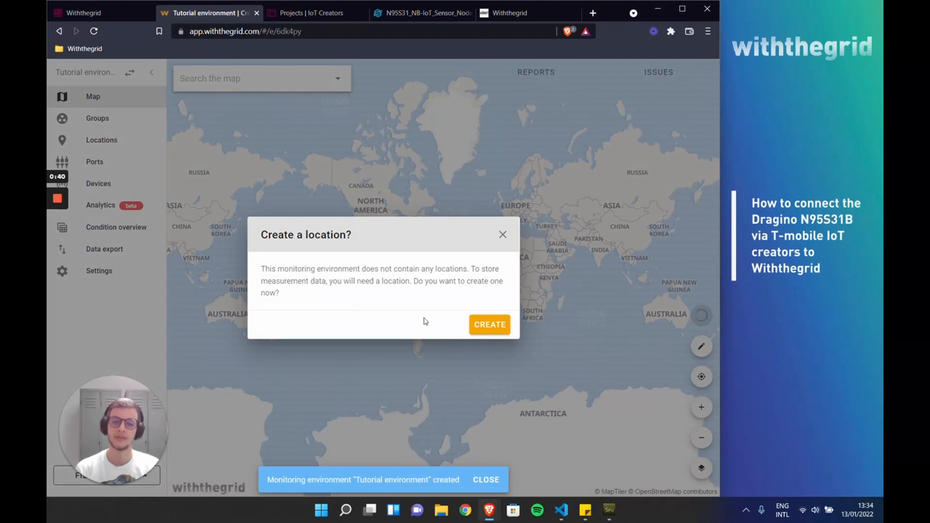
Step: Add a location in Utrecht with the Id "Test location 1" and the Home symbol, and decline creating a report
left_click(478, 329)
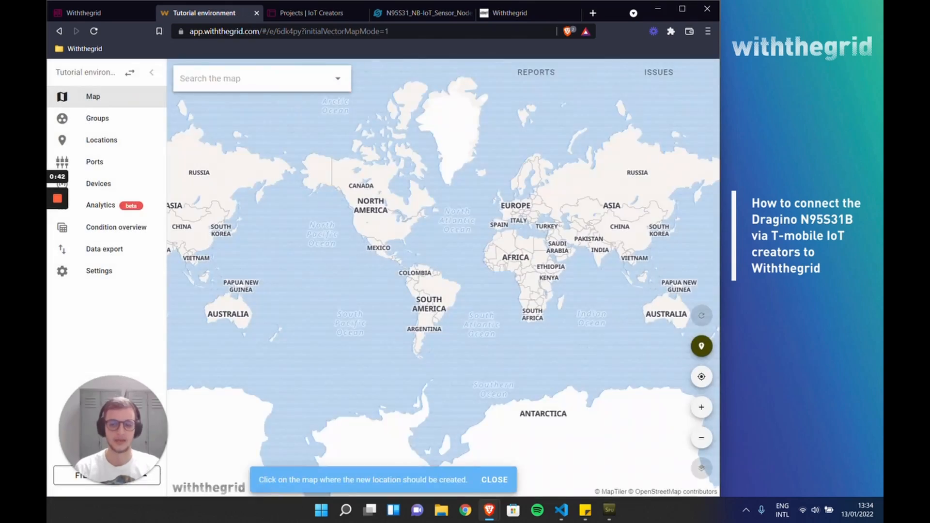
scroll(515, 199, "up", 10)
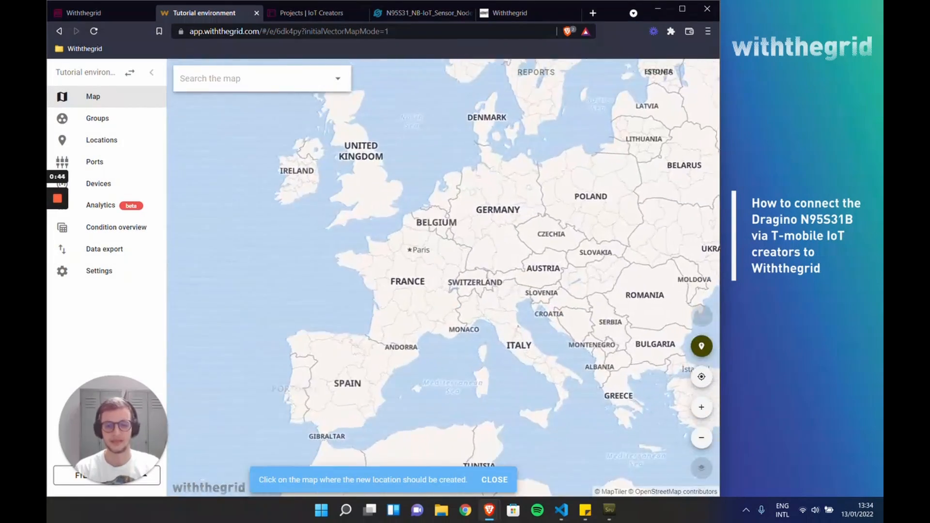
scroll(426, 140, "up", 5)
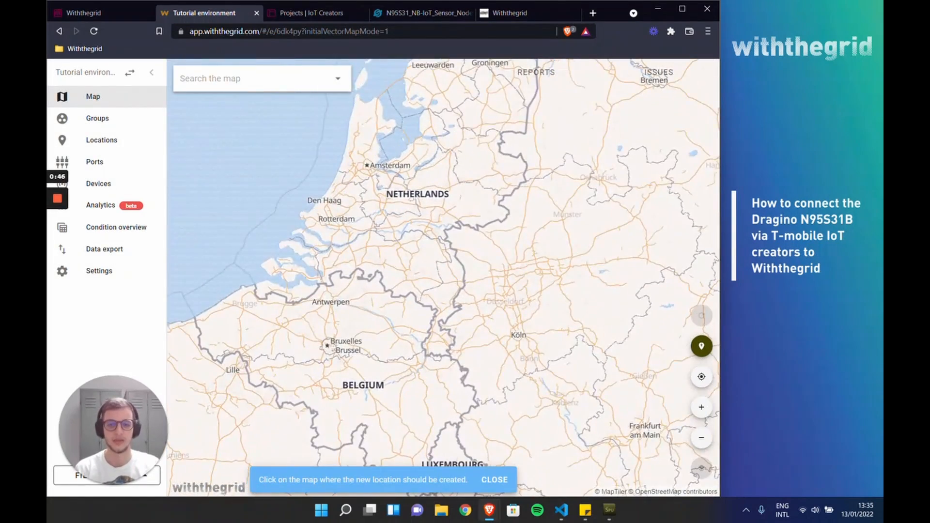
scroll(472, 207, "up", 6)
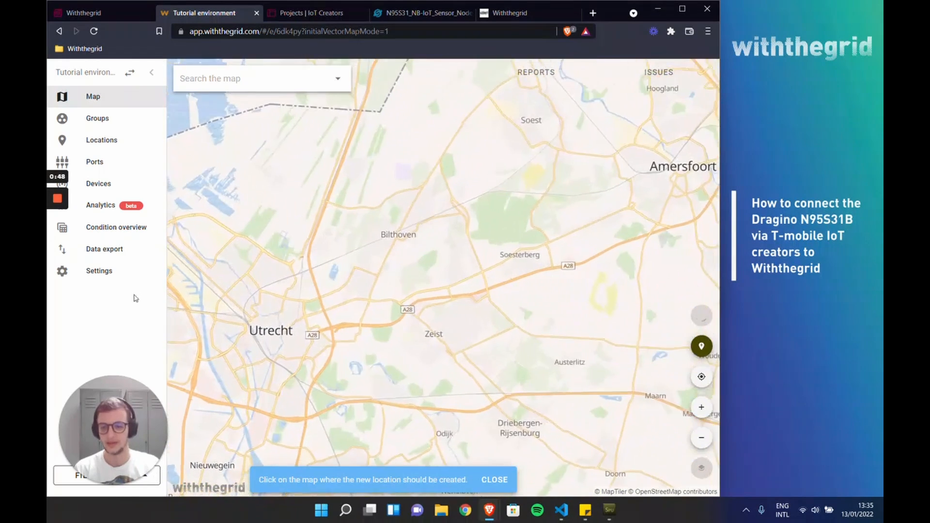
left_click(237, 391)
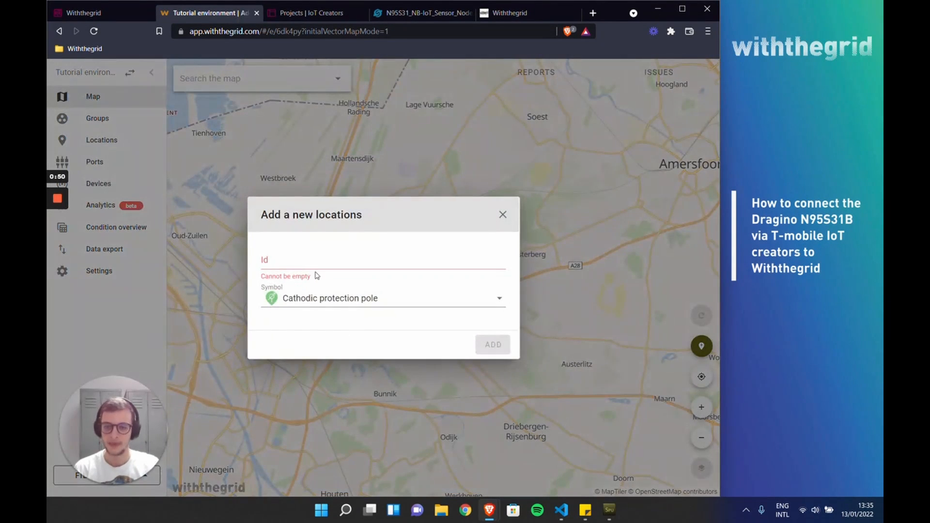
type("Test location 1")
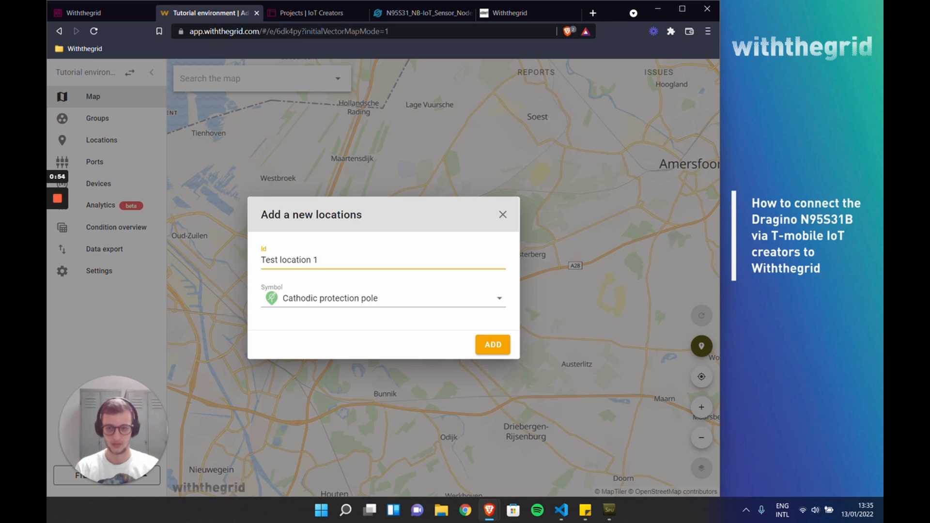
left_click(354, 301)
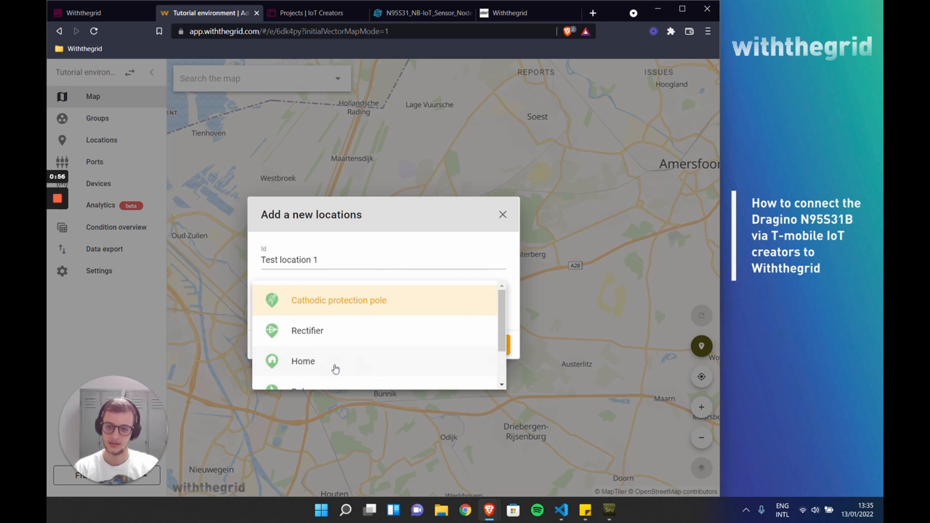
left_click(326, 368)
left_click(489, 344)
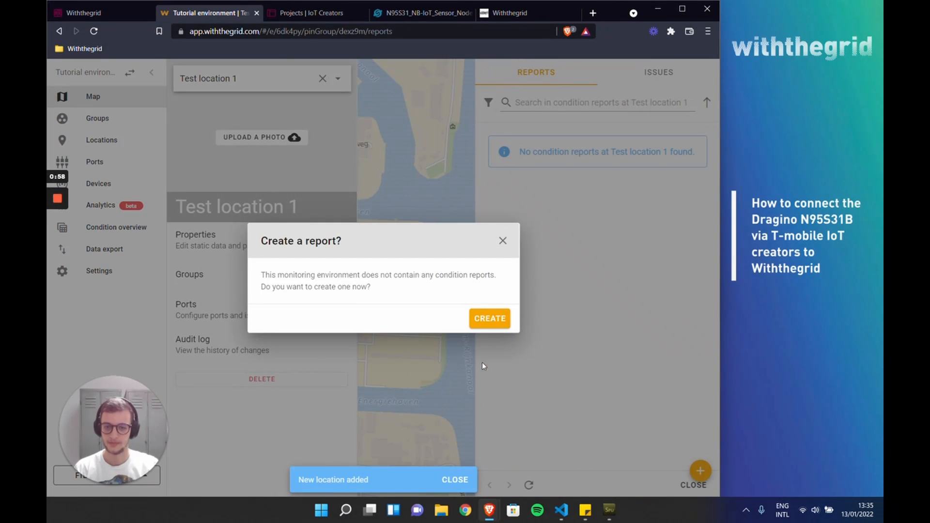
left_click(502, 241)
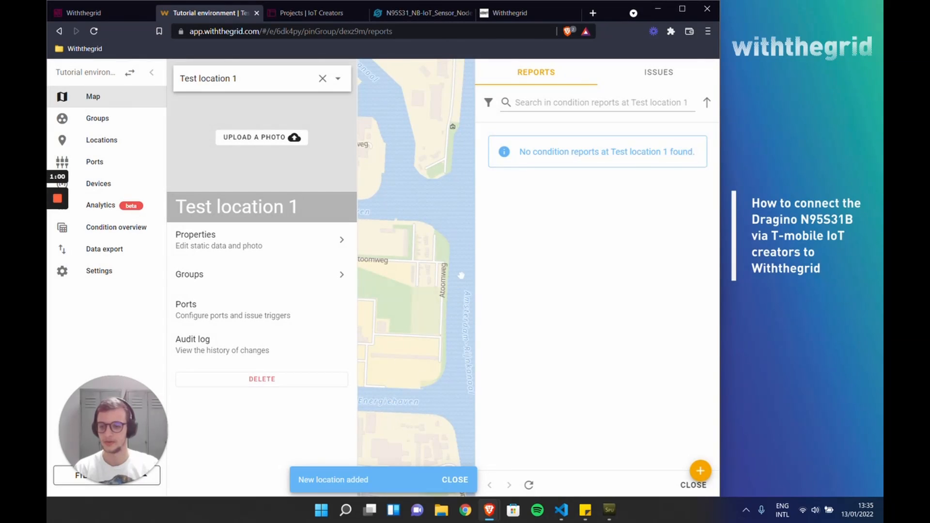
Step: Create a connectivity environment named "Tutorial developer"
left_click(129, 73)
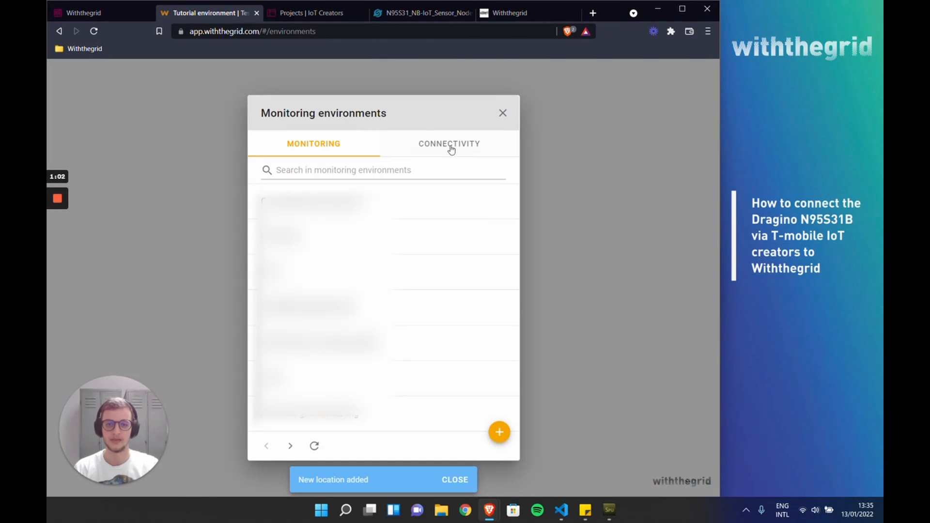
left_click(451, 150)
left_click(499, 432)
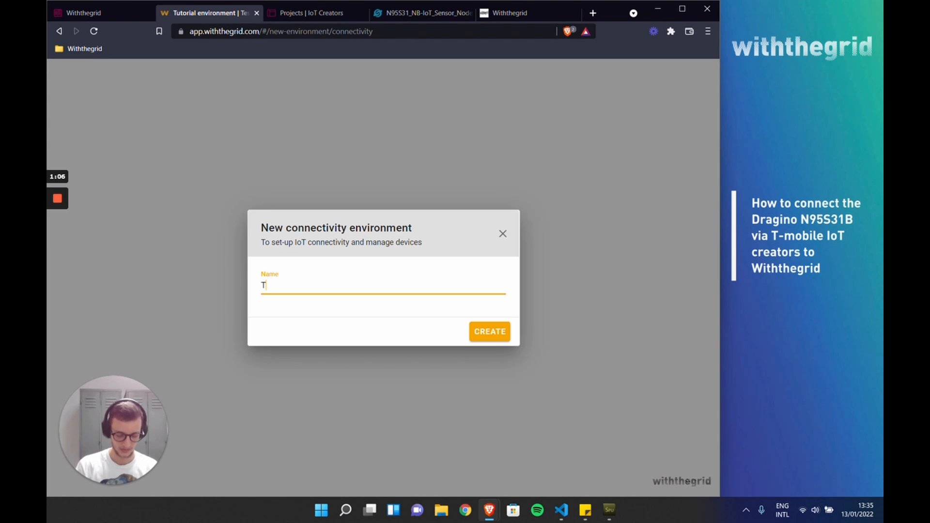
type("Tutoriua")
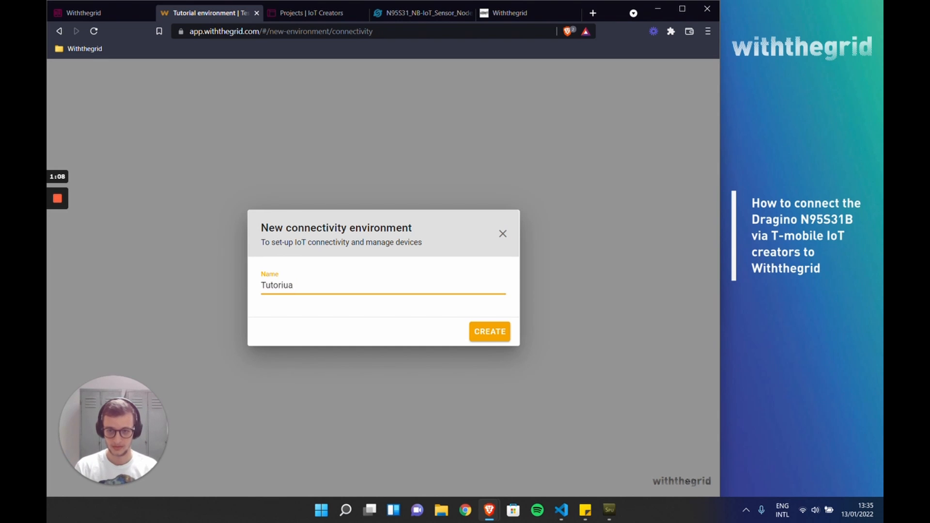
key("BackSpace")
key("BackSpace")
type("al developer")
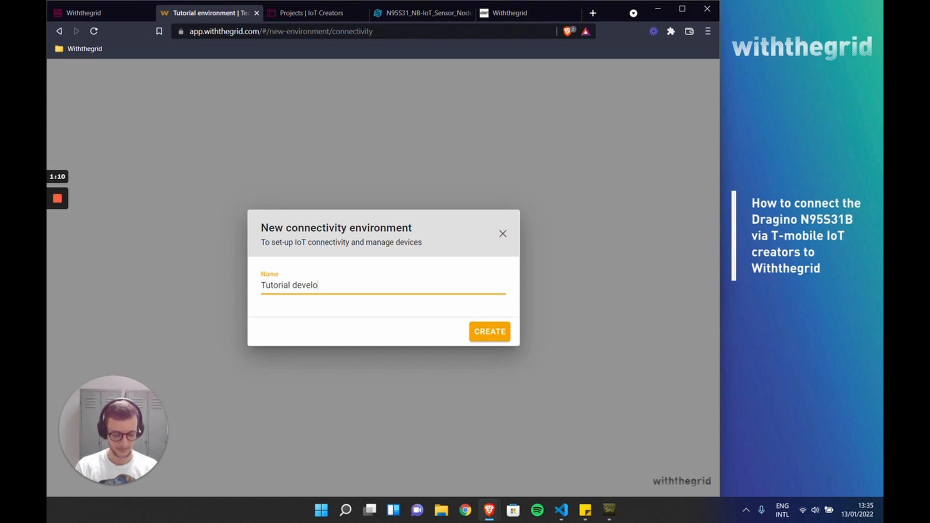
left_click(496, 331)
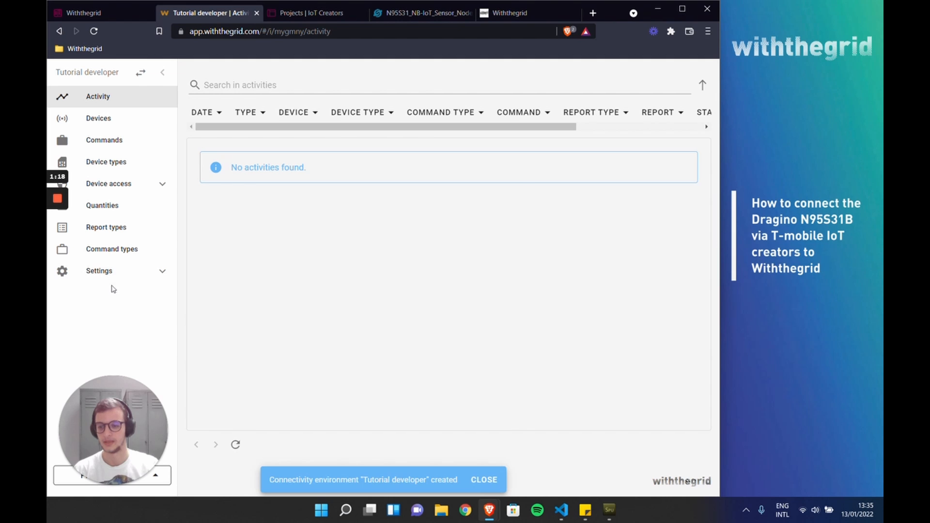
Step: Consult Step 2 of the guide and add a webhook named "IoT Creators" under device access in the connectivity environment
left_click(112, 16)
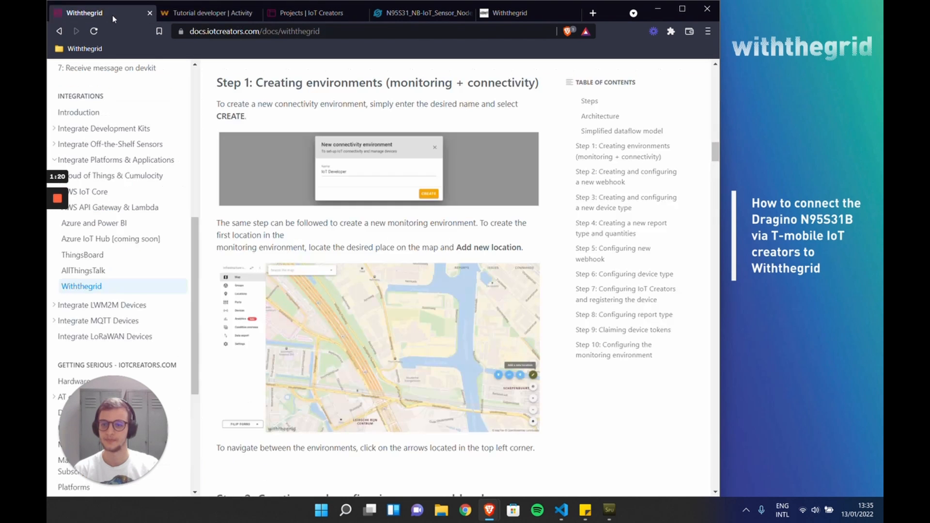
scroll(364, 284, "down", 5)
scroll(364, 283, "down", 2)
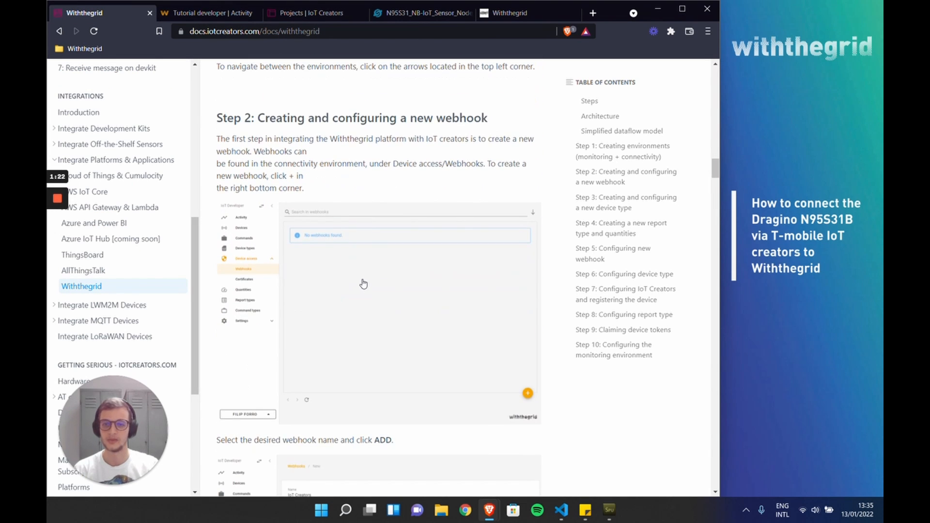
left_click(204, 13)
left_click(152, 186)
left_click(115, 209)
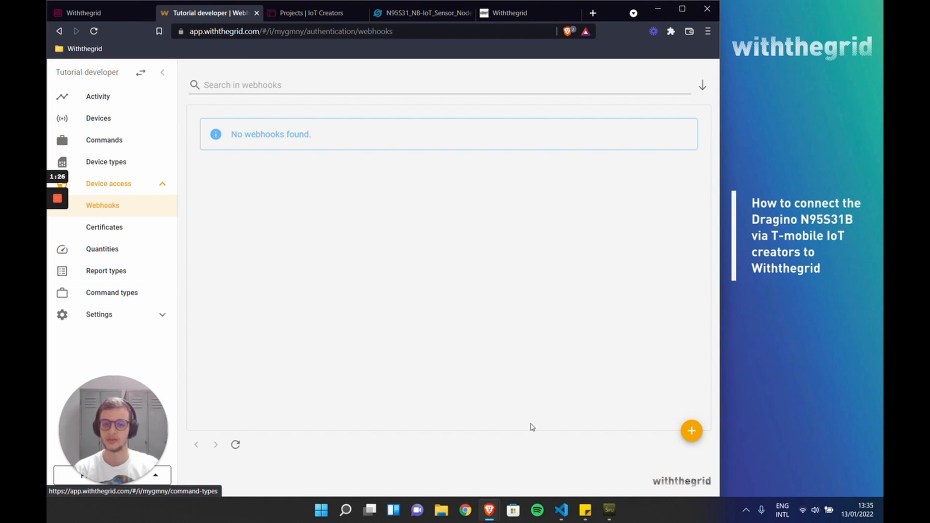
left_click(685, 436)
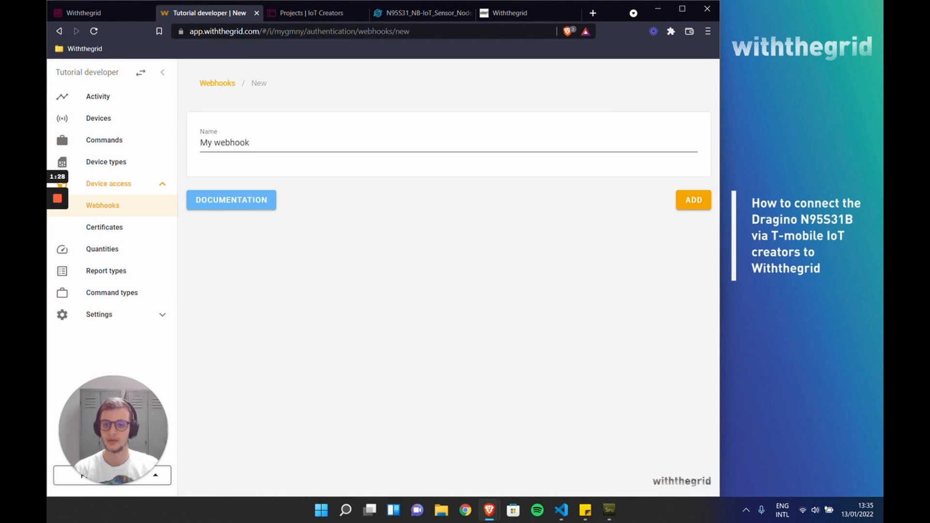
left_click_drag(250, 143, 195, 144)
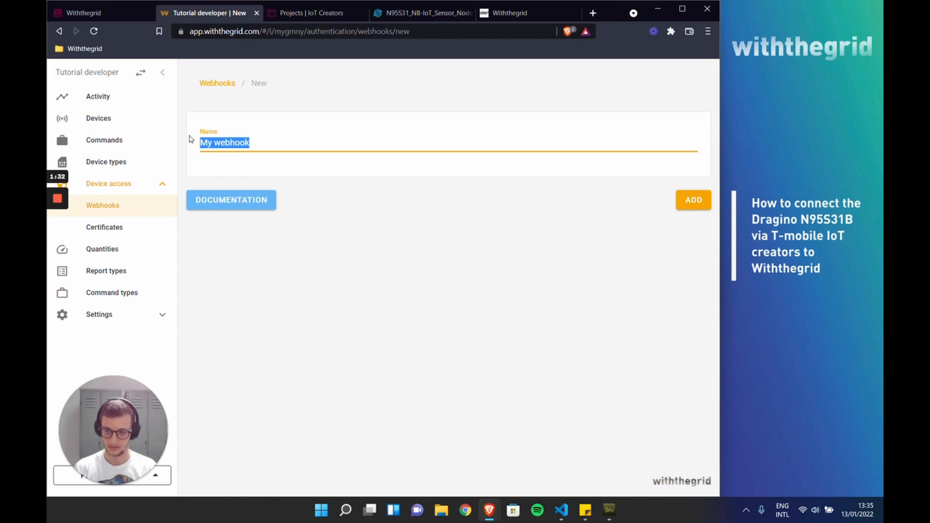
key("BackSpace")
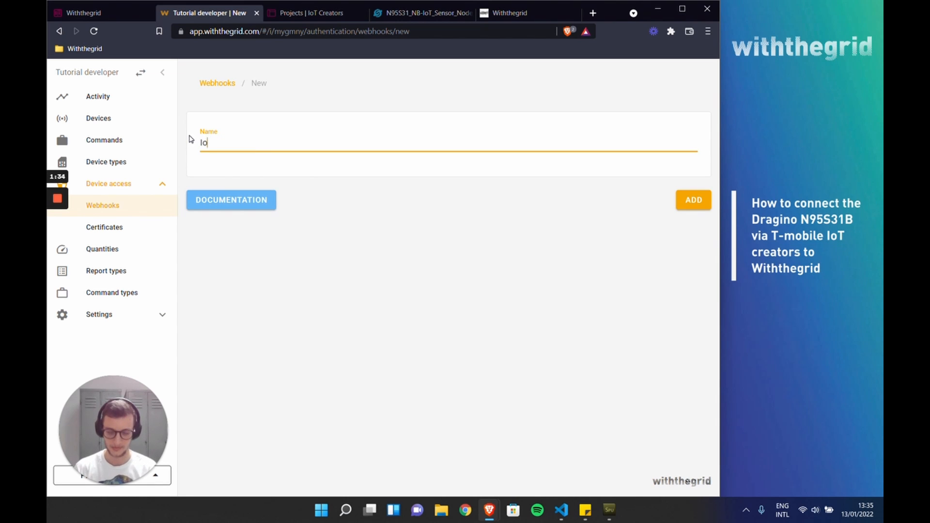
left_click(694, 200)
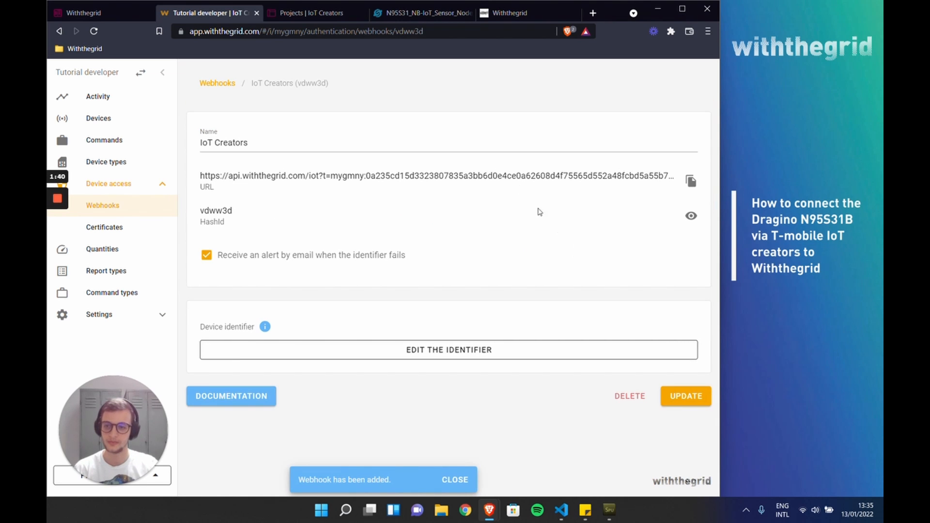
Step: Consult Step 3 of the guide and start a new device type named "Dragino N95S31B" in the connectivity environment
left_click(127, 164)
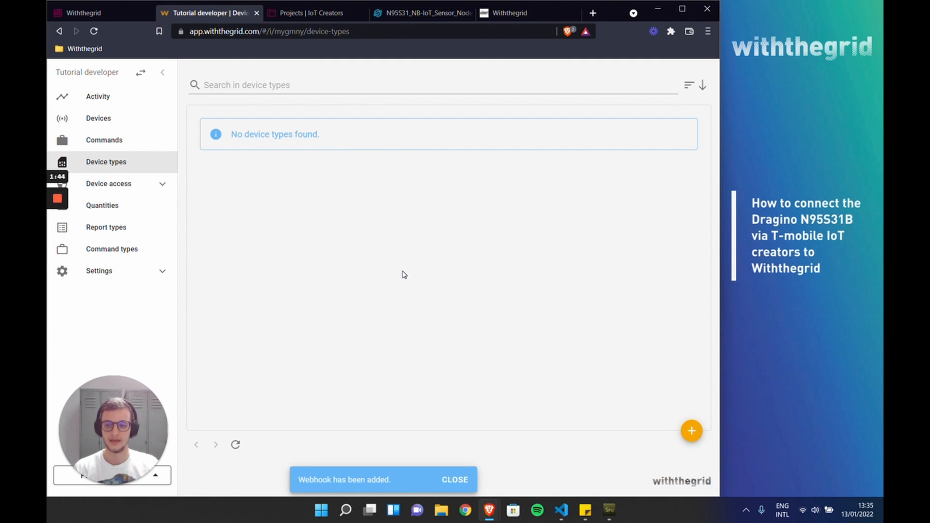
left_click(97, 13)
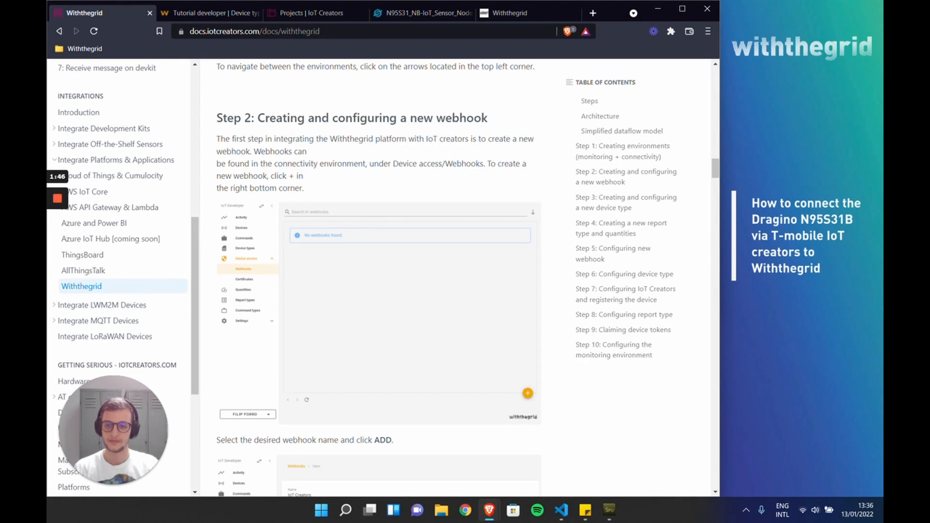
scroll(349, 221, "down", 10)
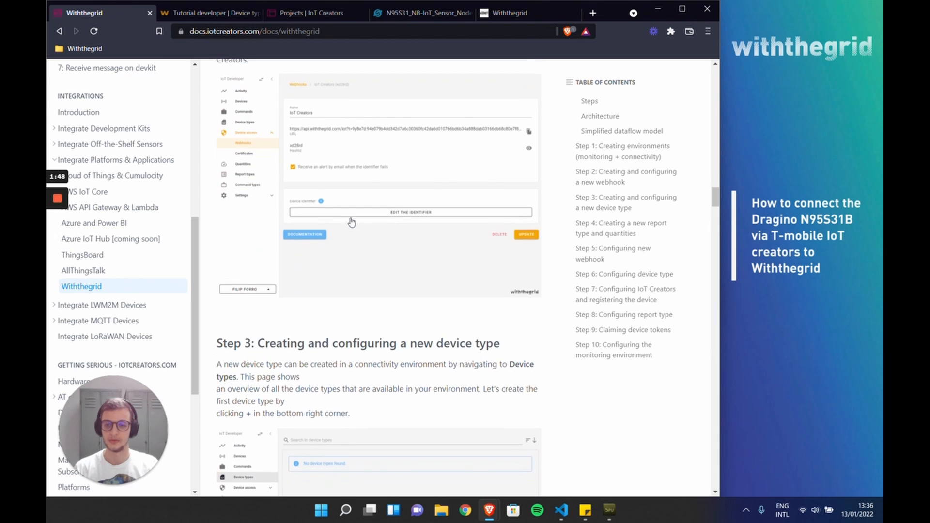
scroll(352, 222, "down", 5)
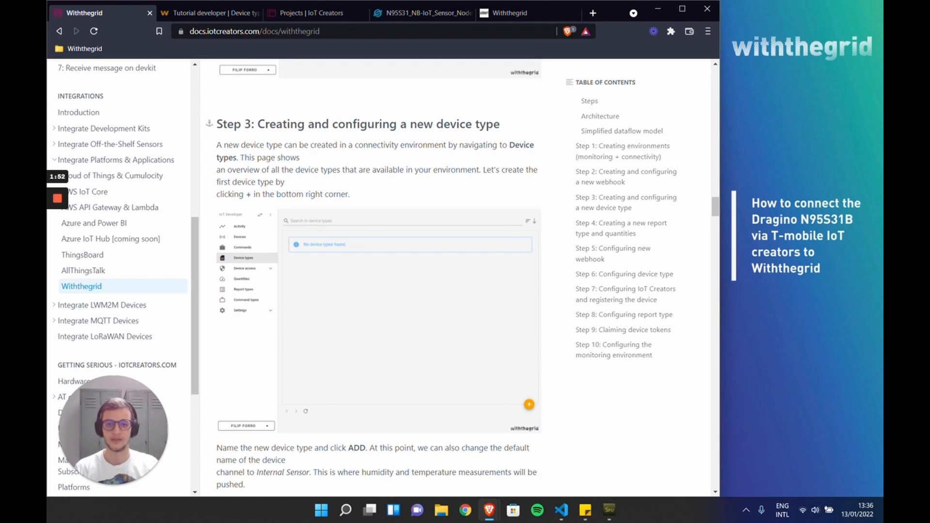
left_click(215, 15)
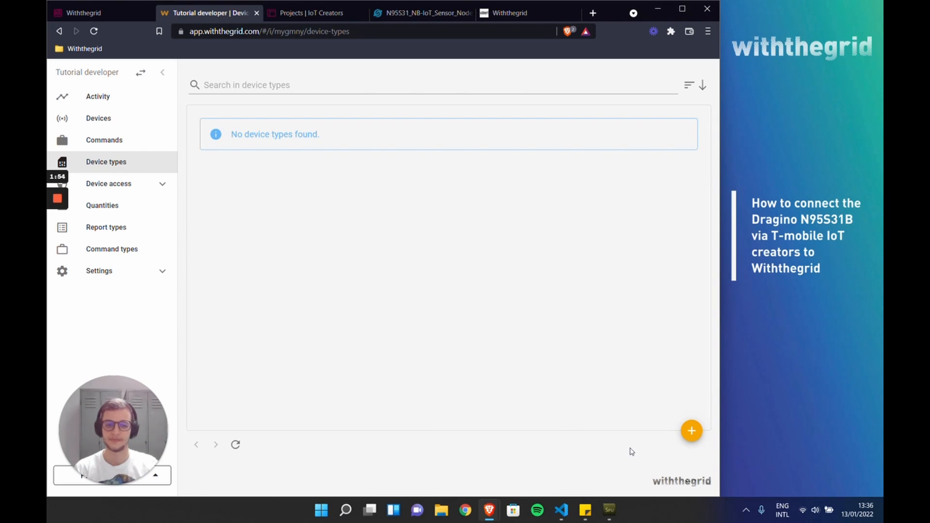
left_click(692, 431)
left_click_drag(258, 142, 198, 144)
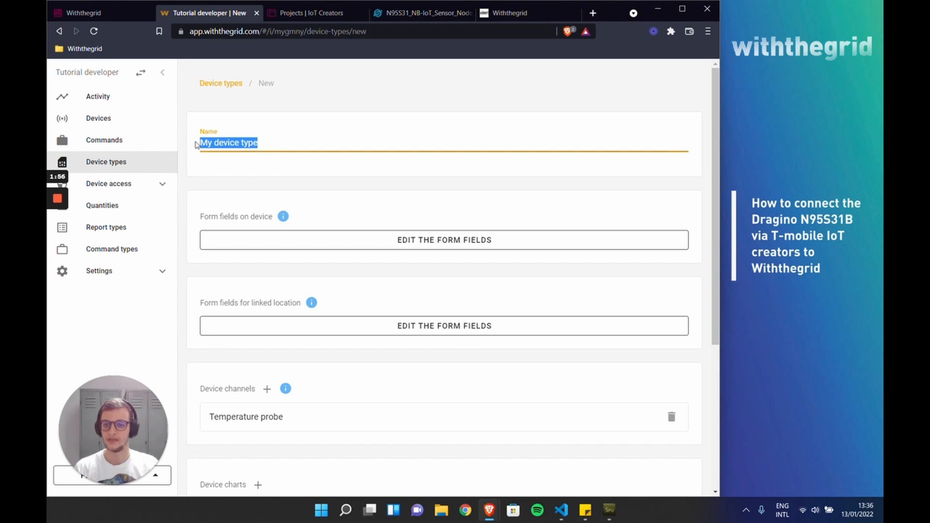
type("Dragino N95")
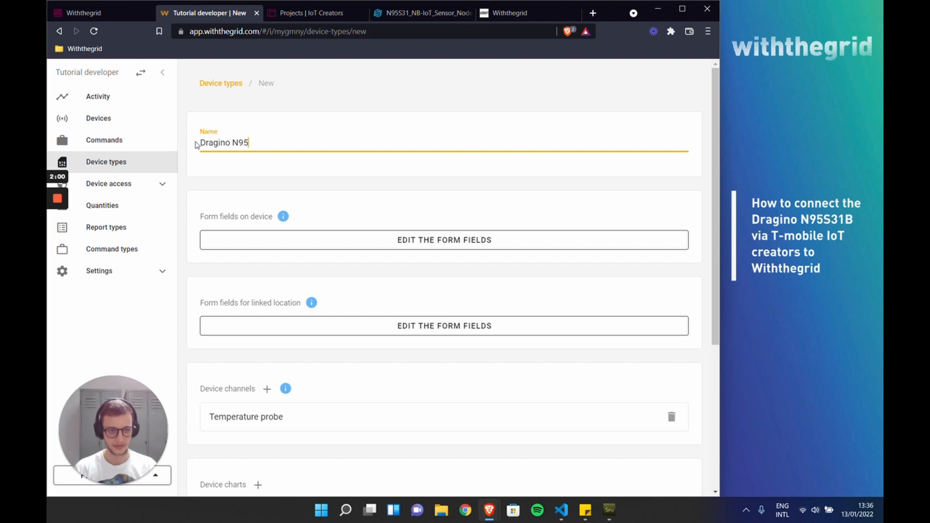
type("S31B")
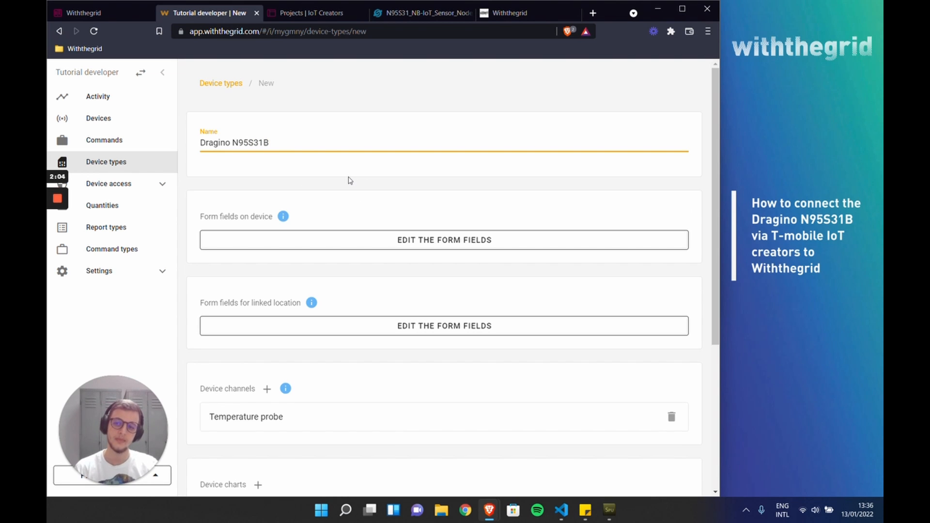
Step: Change the "Temperature probe" device channel's name and its default port name to "Internal sensor"
scroll(347, 181, "down", 1)
scroll(349, 182, "down", 3)
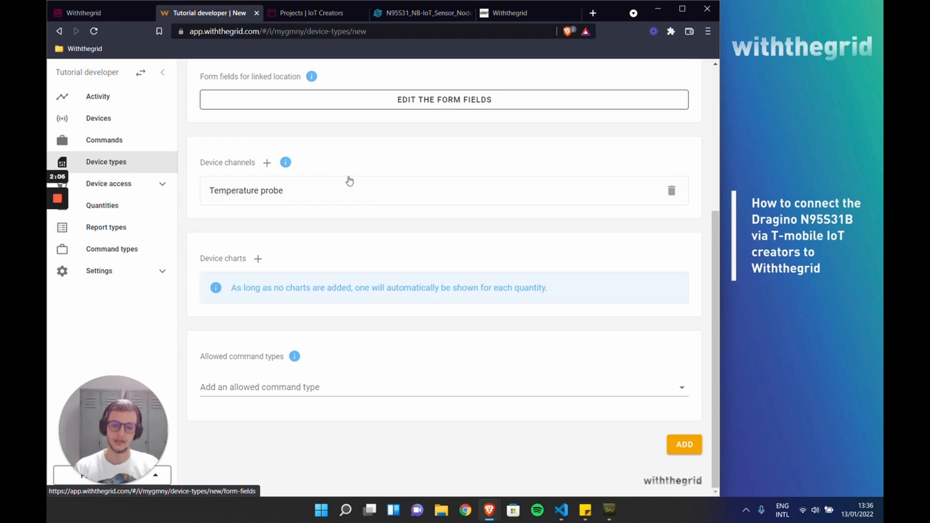
scroll(359, 342, "up", 1)
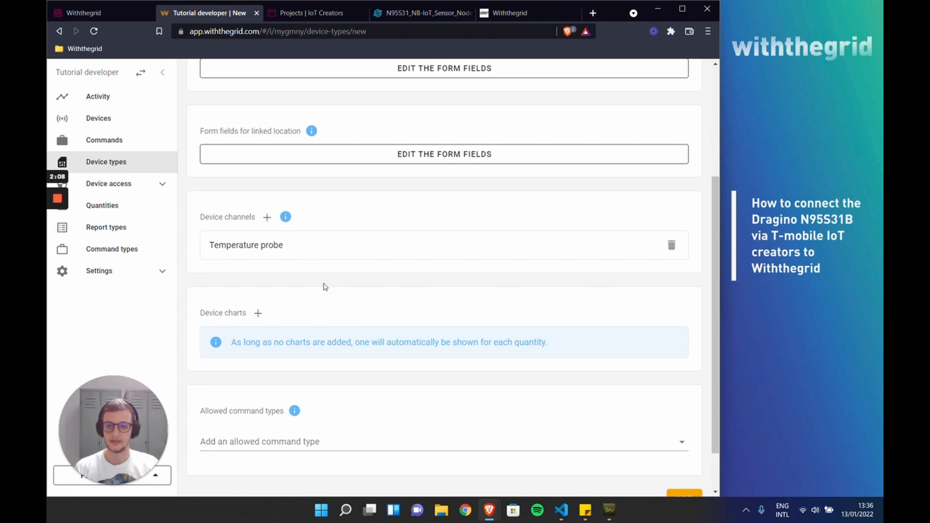
left_click(280, 246)
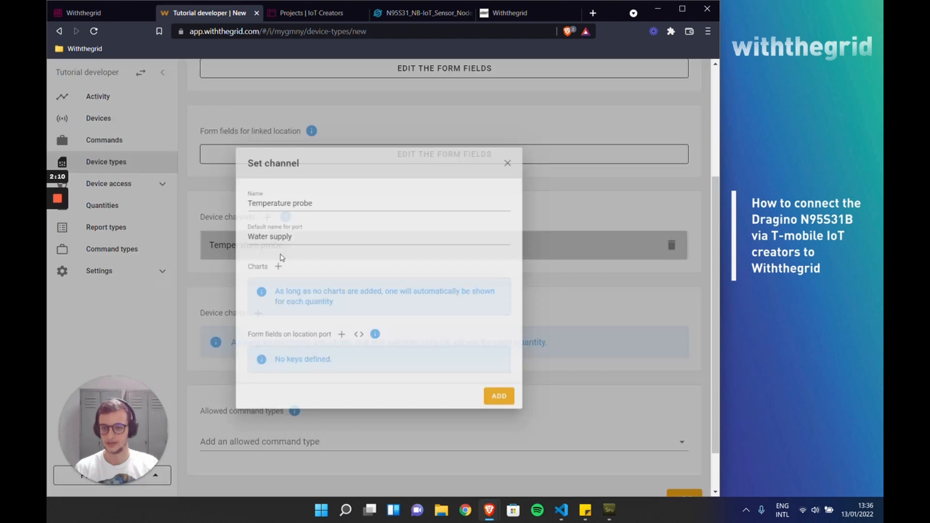
left_click(525, 147)
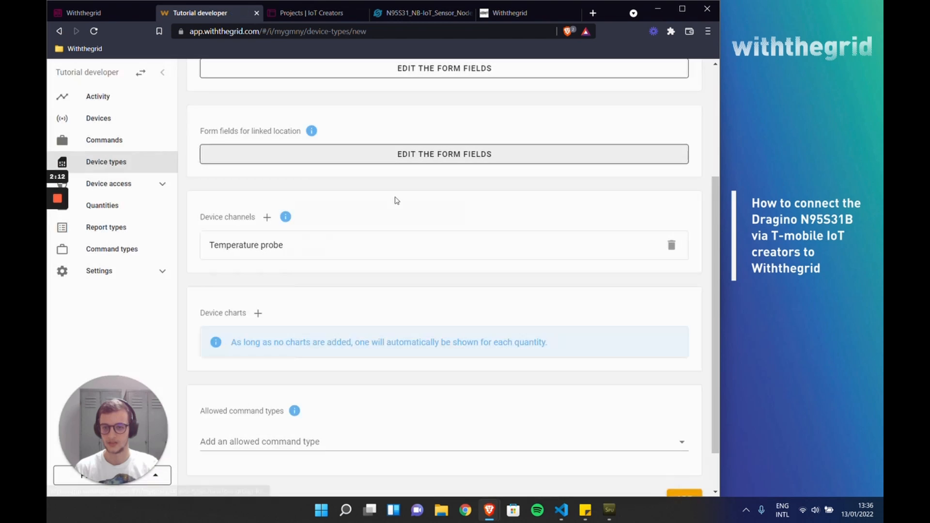
left_click(295, 245)
left_click_drag(319, 193, 223, 194)
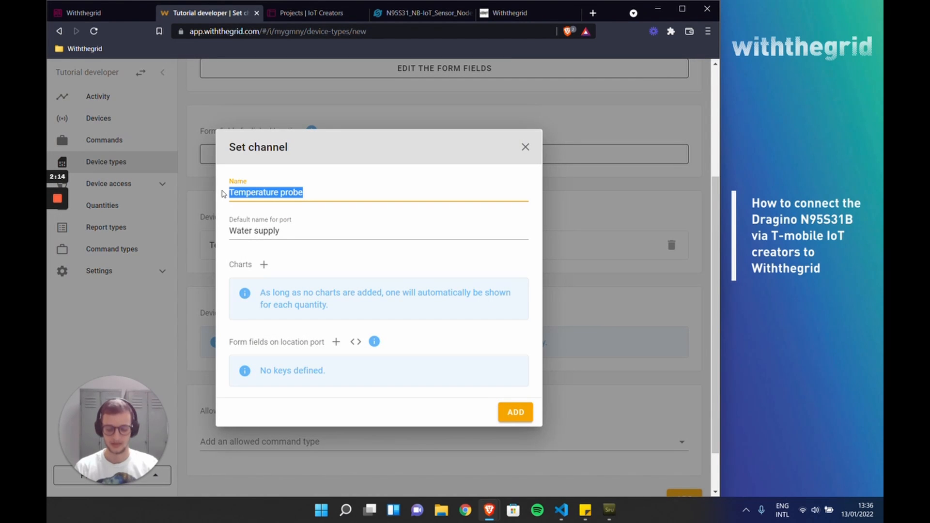
key("BackSpace")
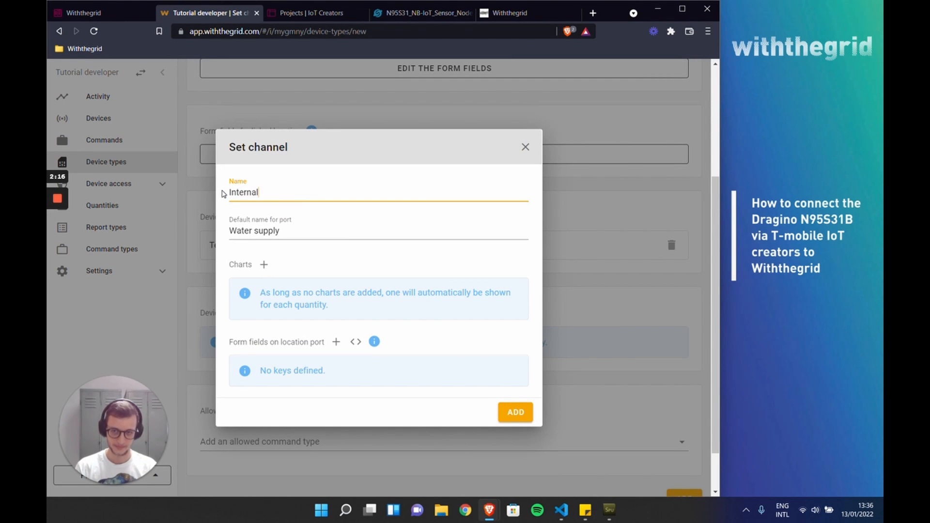
key("Tab")
type("Me")
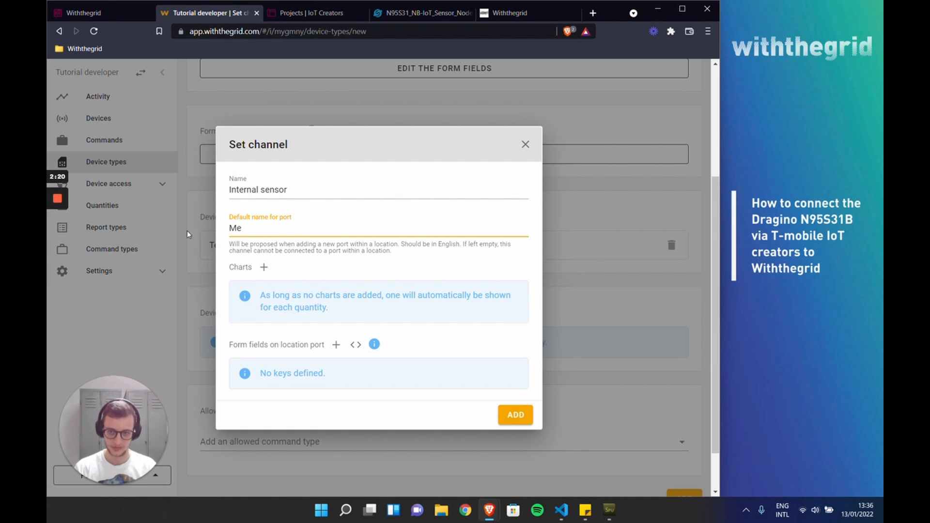
key("BackSpace")
key("BackSpace")
type("Inte")
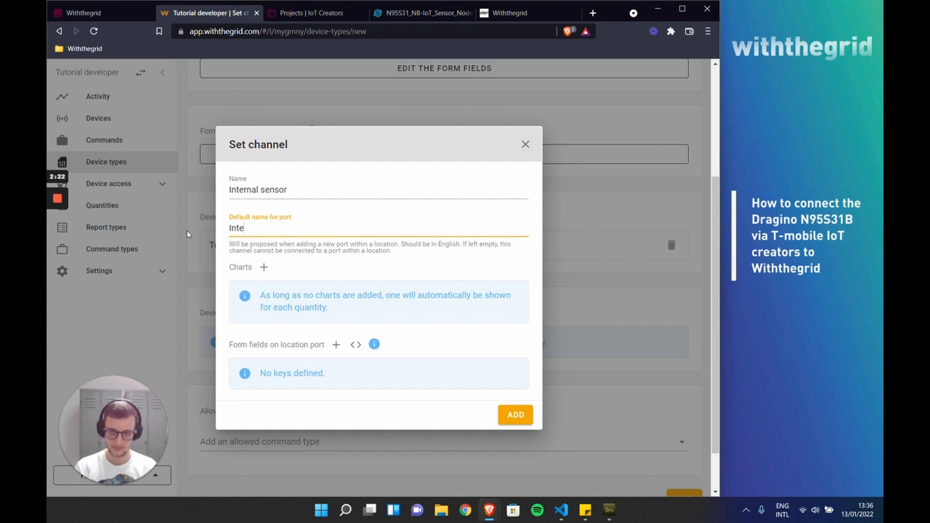
type("rnal sensor")
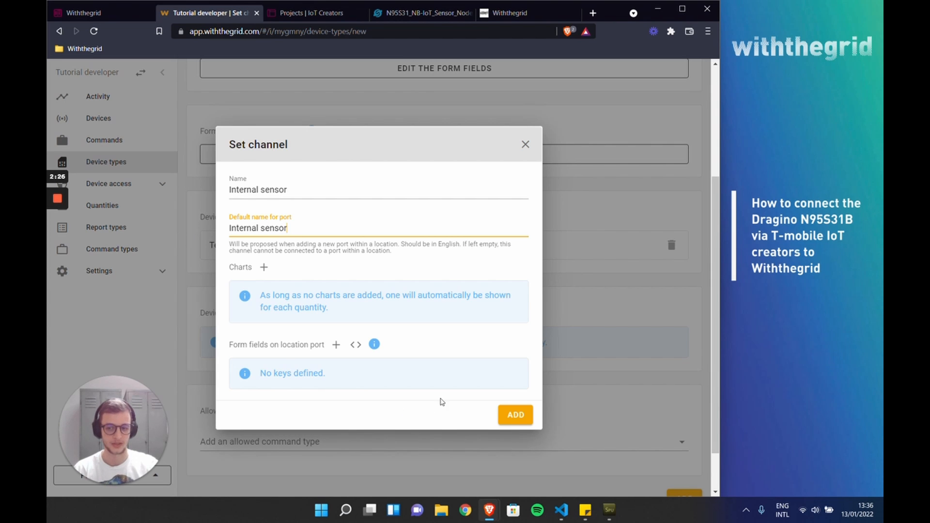
left_click(516, 415)
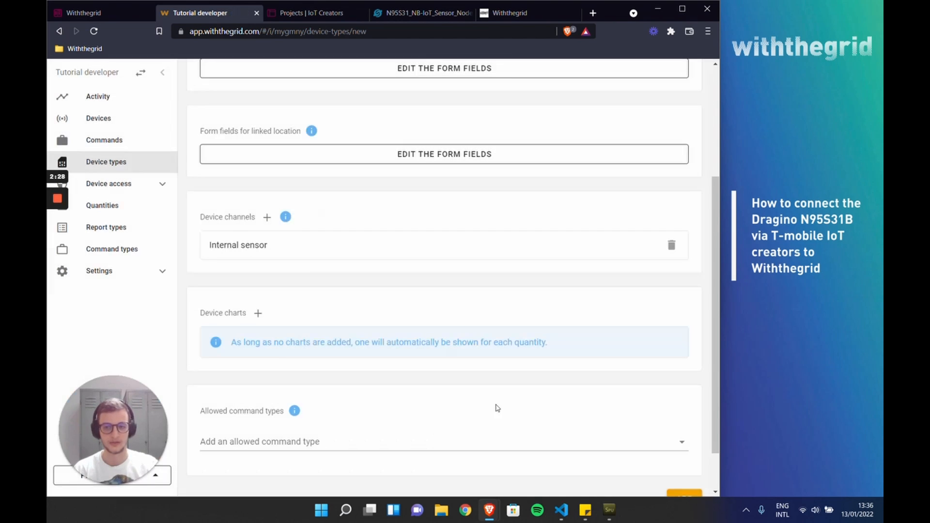
Step: Add the new device type and return to the device types overview to check its HashId
scroll(602, 349, "down", 2)
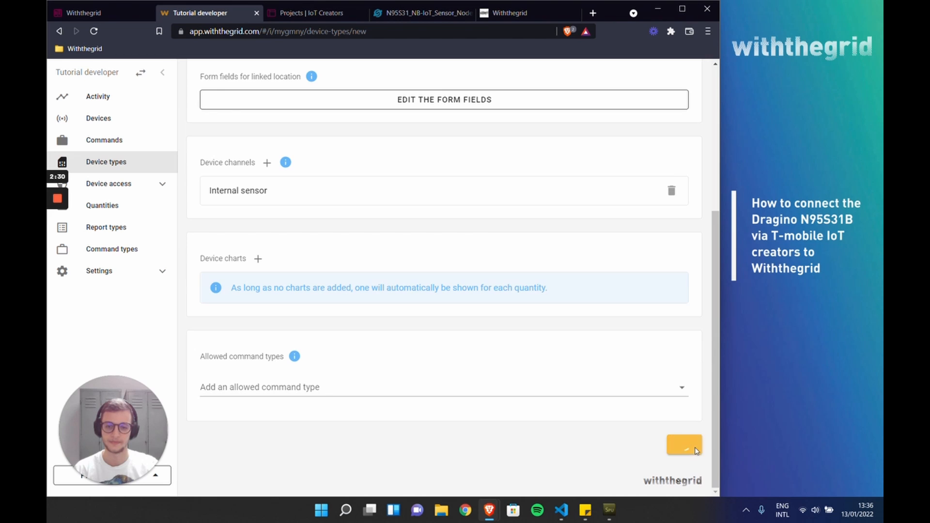
left_click(692, 448)
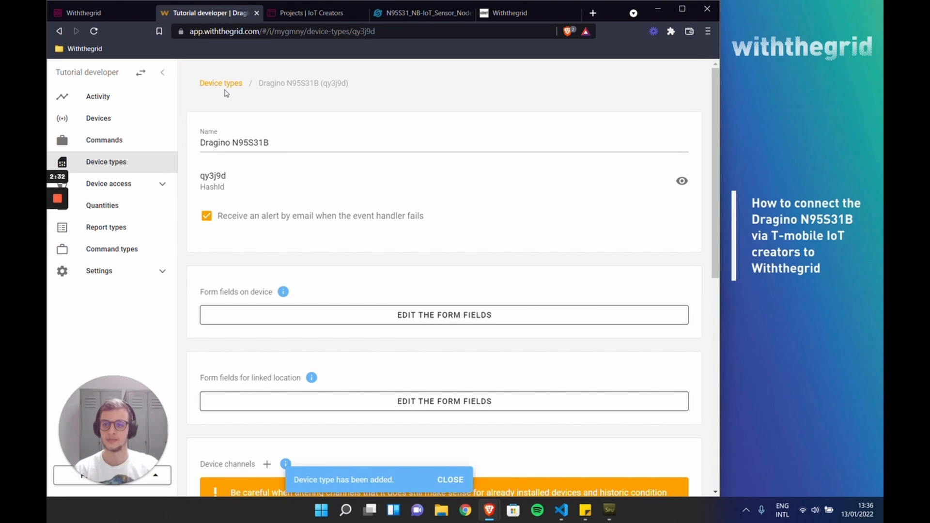
left_click(111, 164)
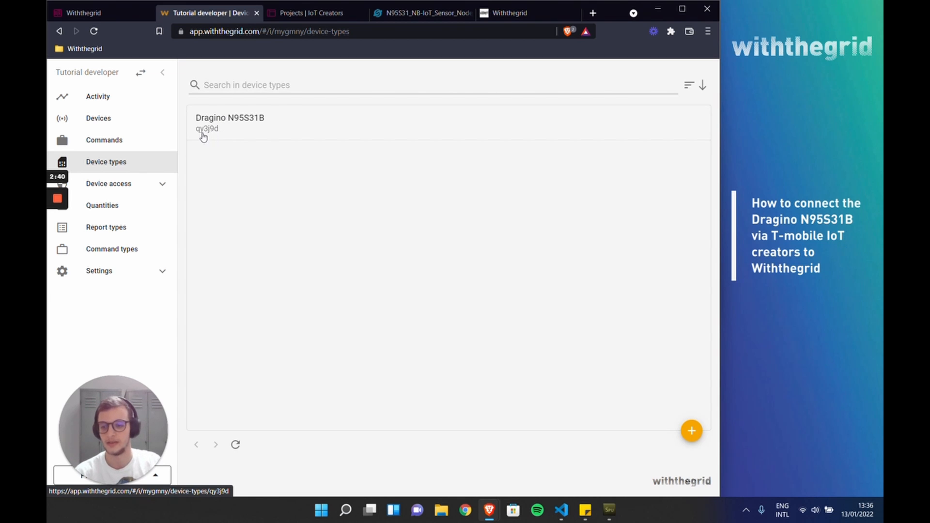
Step: Consult Step 4 of the guide and add a report type named "Dragino N95S31B report" in the connectivity environment
left_click(104, 15)
scroll(330, 247, "down", 9)
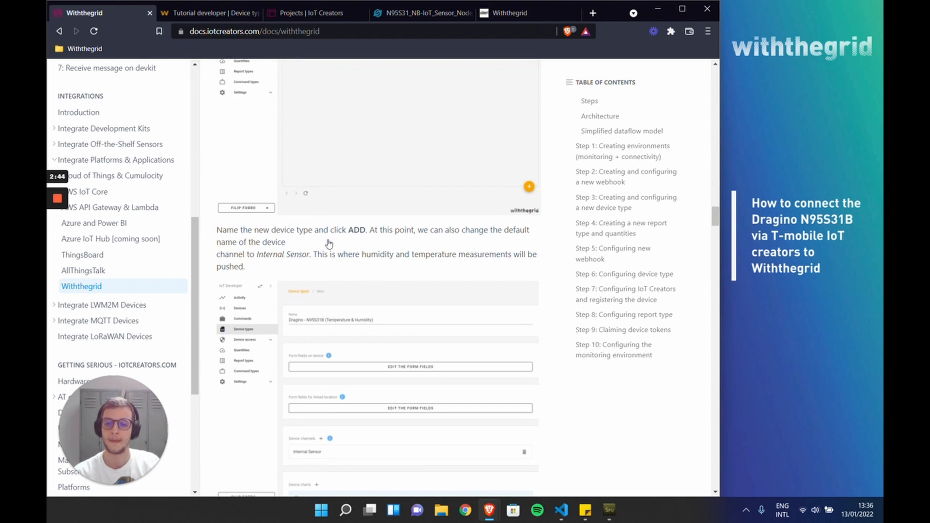
scroll(330, 248, "down", 7)
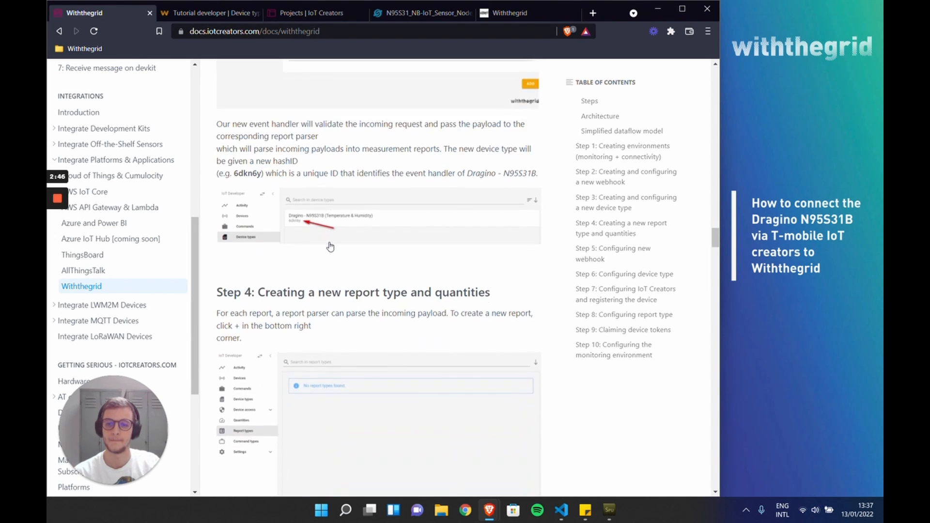
scroll(330, 246, "down", 2)
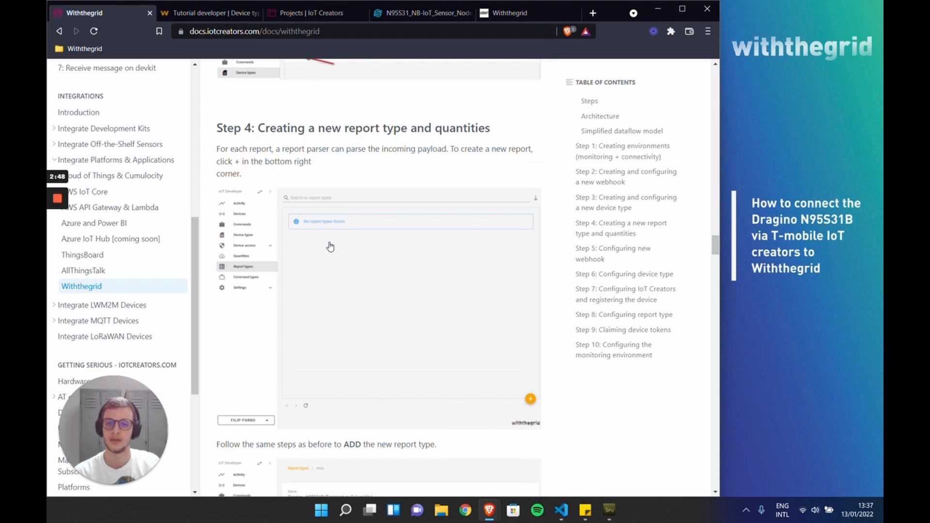
left_click_drag(255, 129, 463, 128)
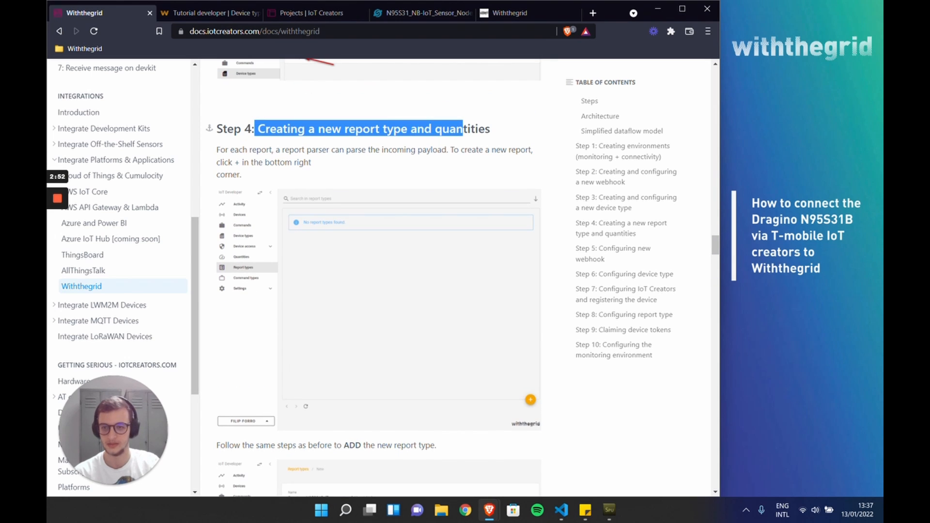
left_click(209, 13)
left_click(132, 227)
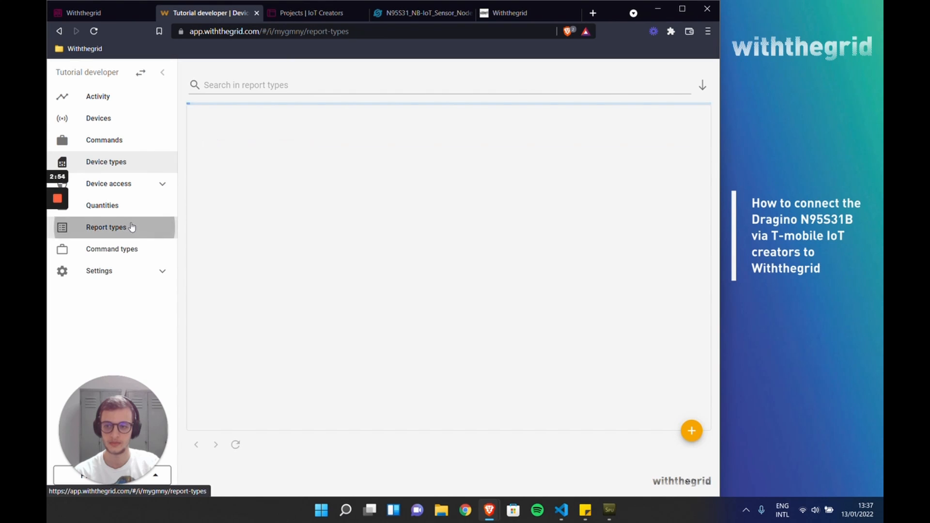
left_click(692, 431)
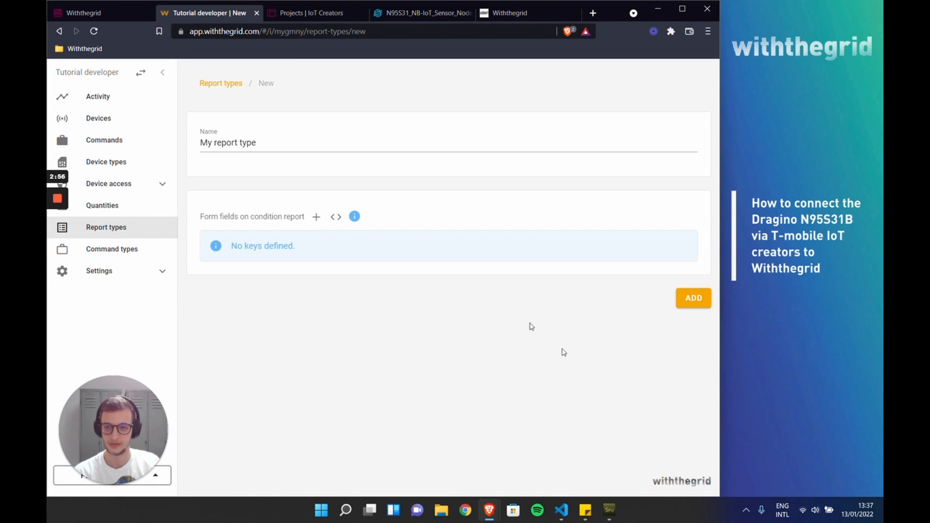
left_click_drag(257, 142, 191, 142)
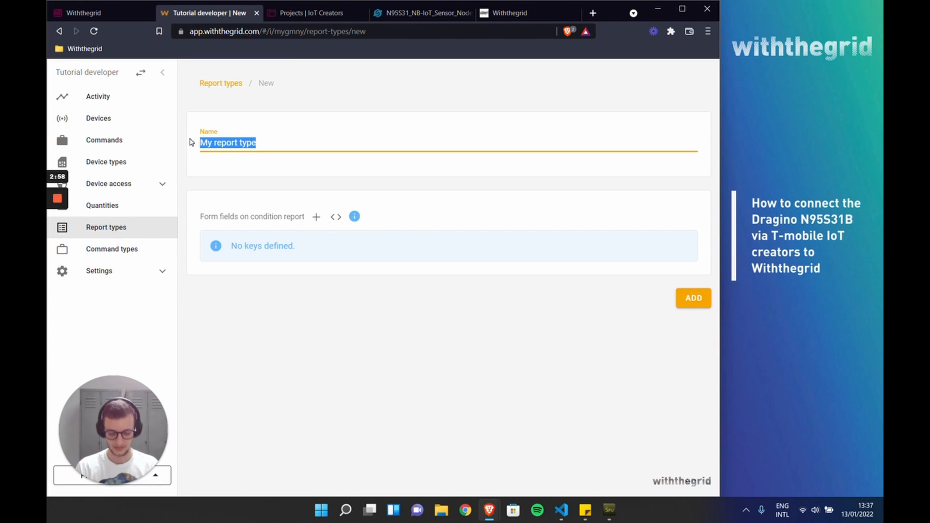
type("Dragino N95S")
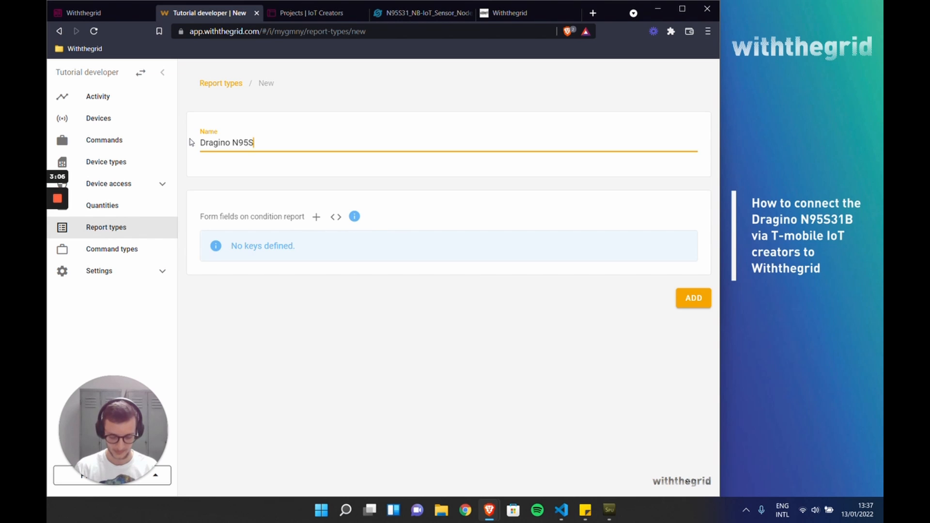
type("31B")
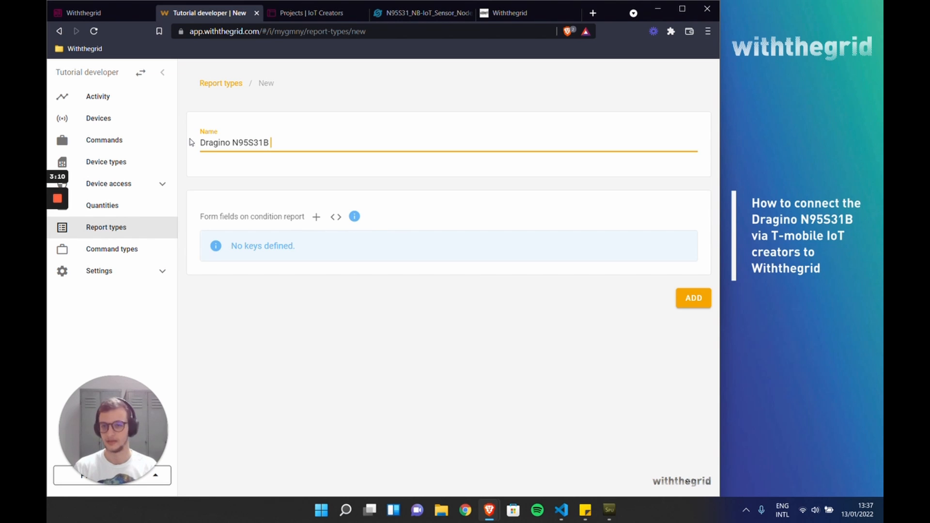
type(" report")
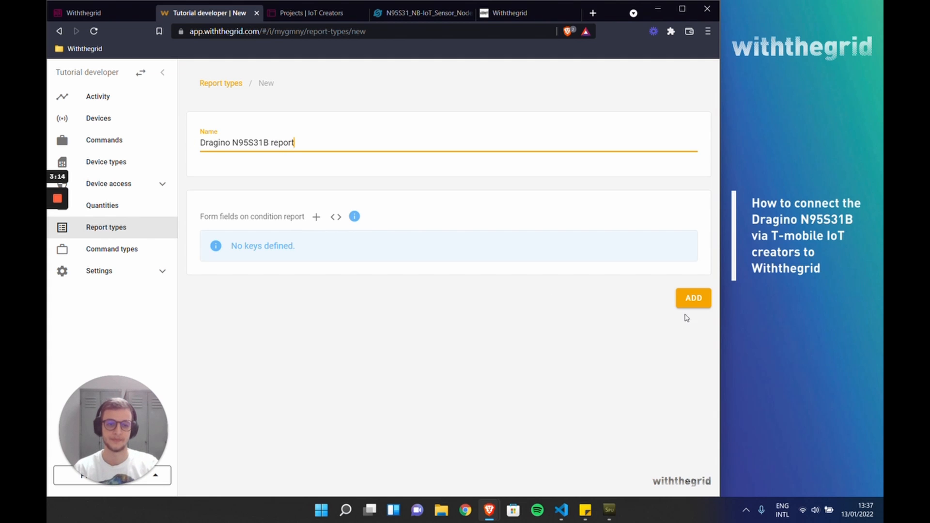
left_click(693, 298)
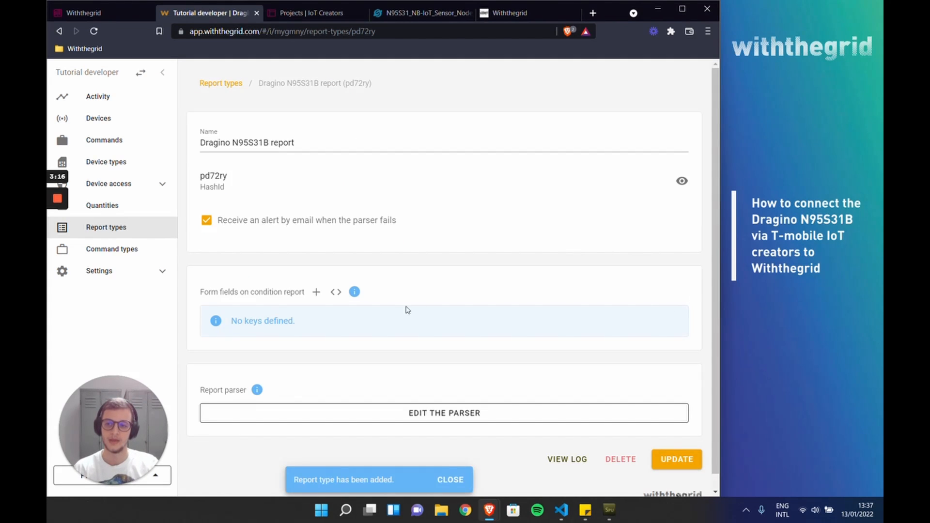
Step: Add a quantity named "Temperature" with unit °C in the connectivity environment and return to the quantities overview
left_click(130, 213)
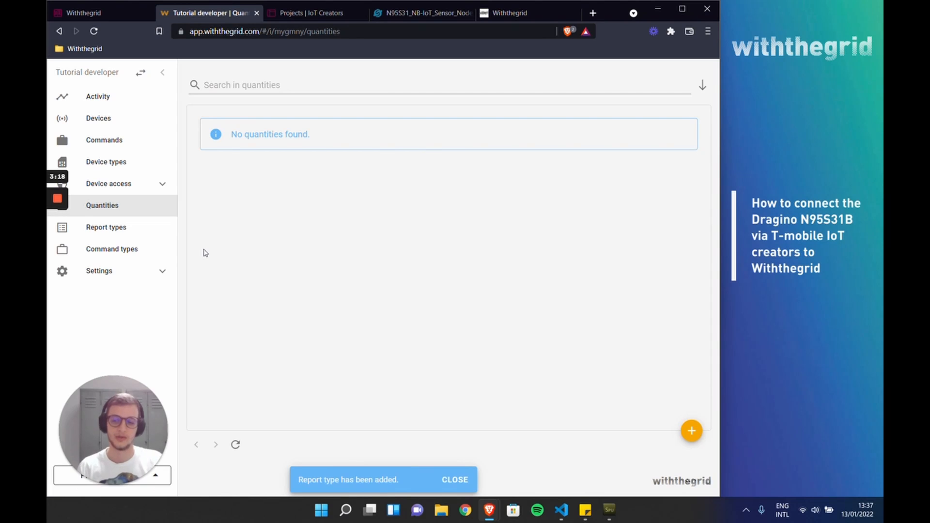
left_click(691, 431)
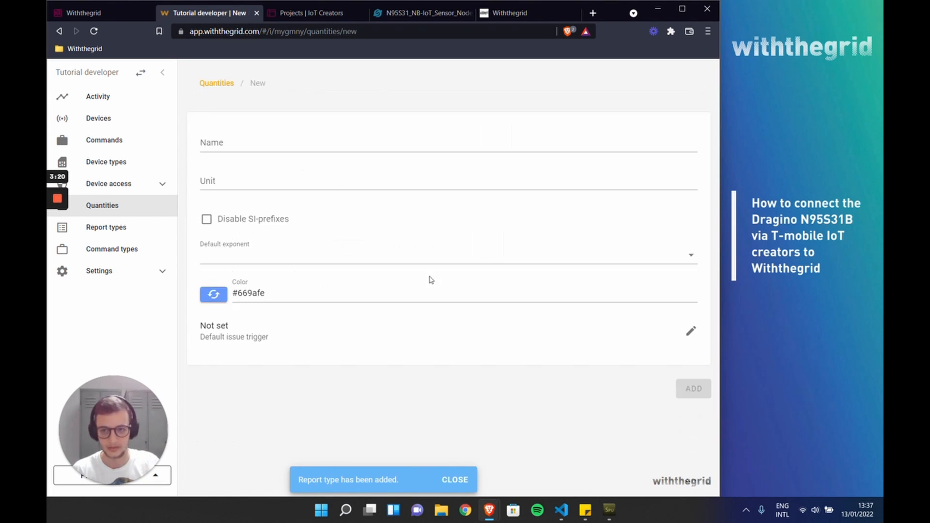
type("Temperature")
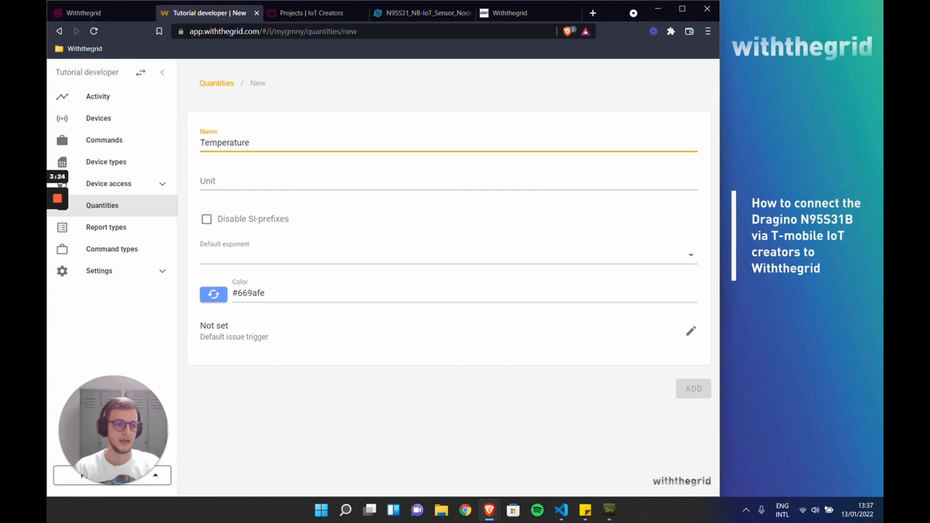
key("alt+Tab")
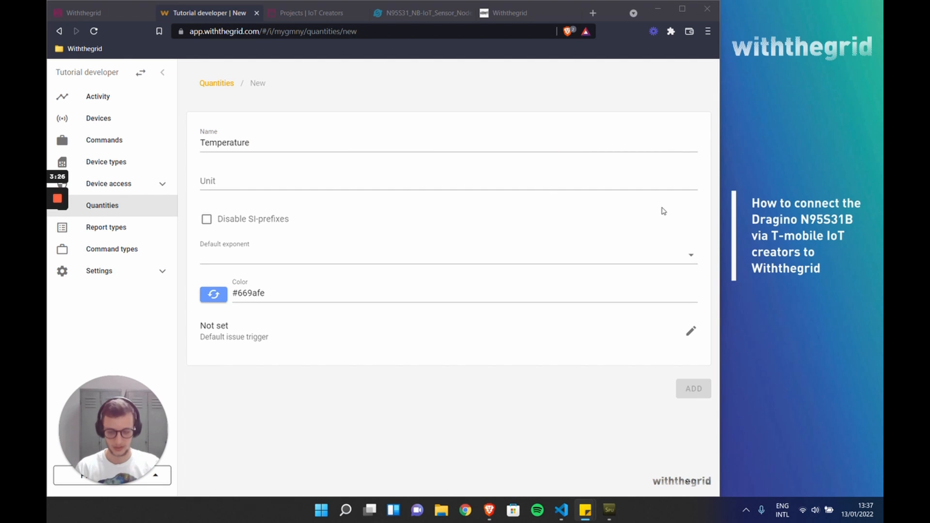
left_click(448, 182)
type("°C")
left_click(688, 386)
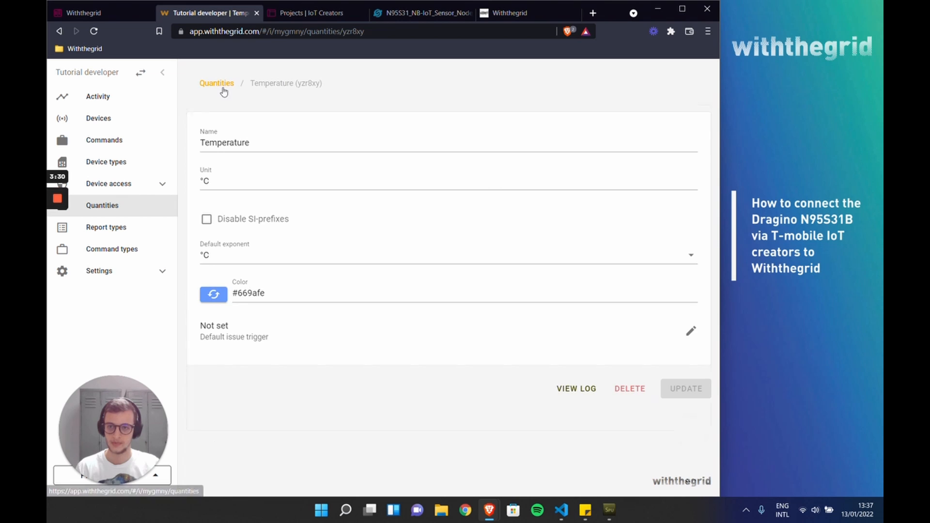
left_click(221, 87)
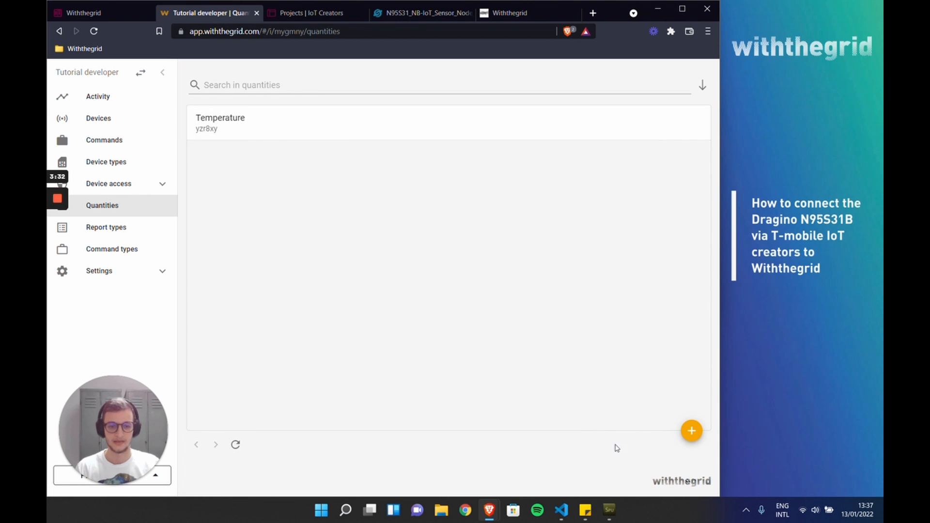
Step: Add a second quantity named "Humidity" with unit % and return to the quantities overview to check both HashIds
left_click(691, 431)
type("Humidity")
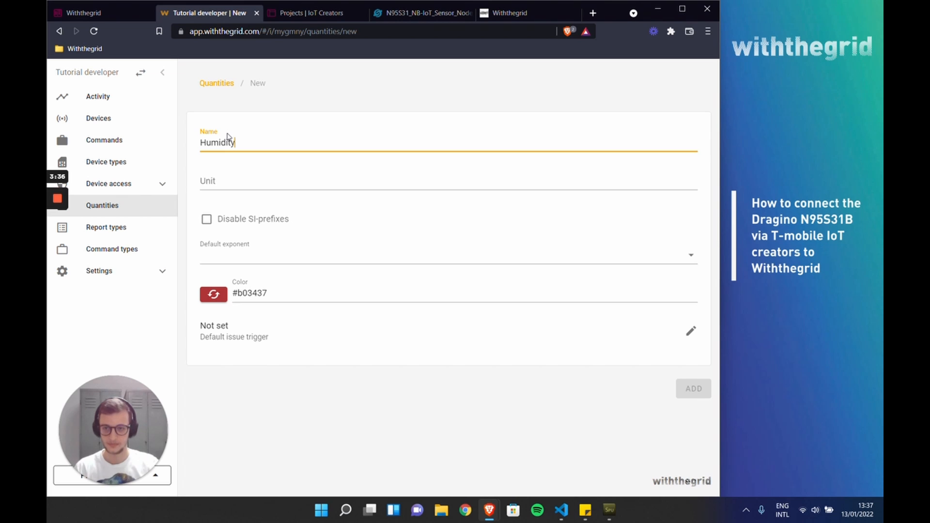
left_click(228, 182)
type("%")
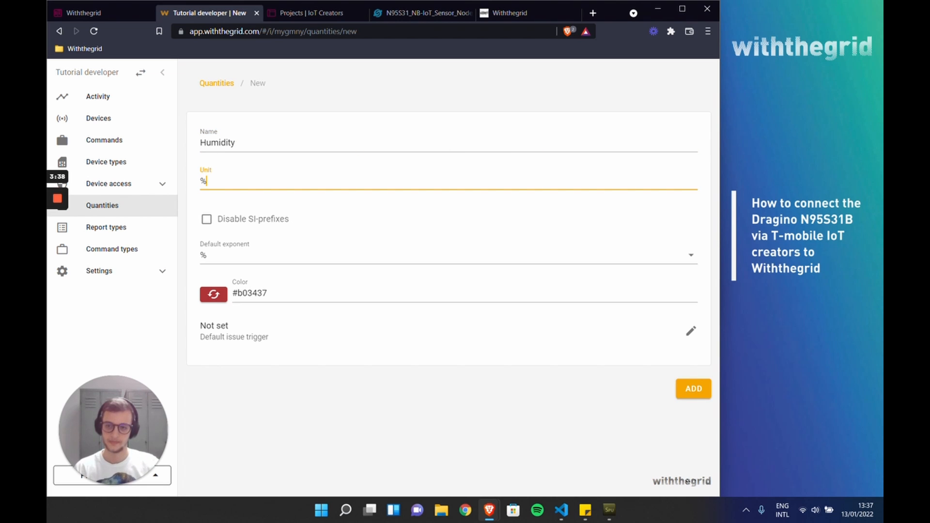
left_click(693, 389)
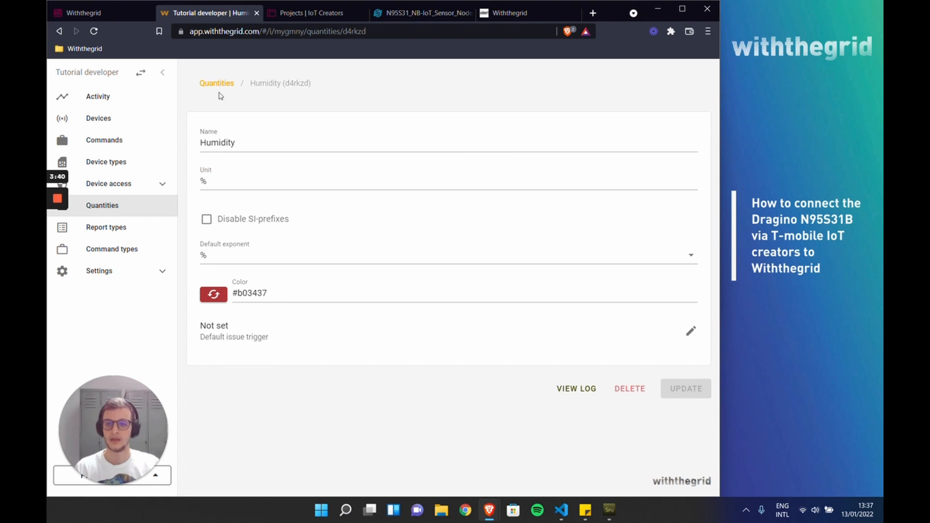
left_click(223, 83)
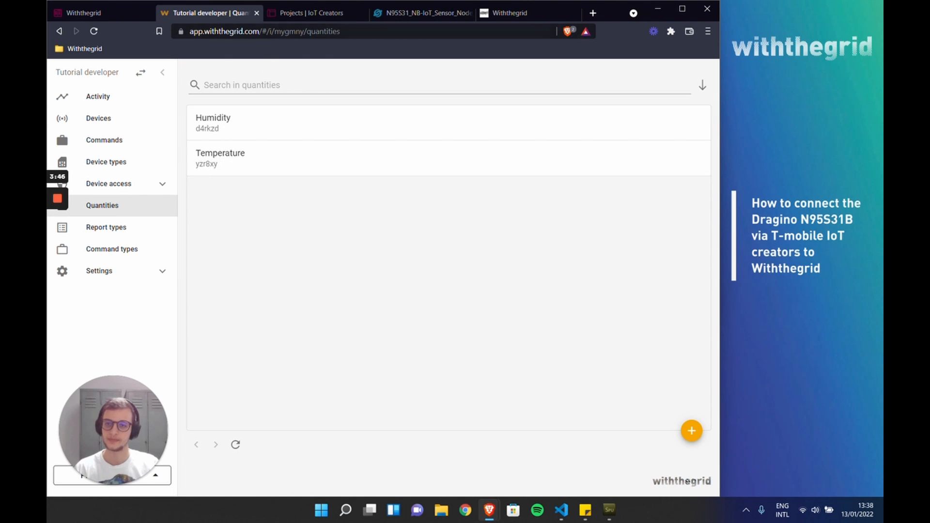
Step: Consult Step 5 of the guide on configuring the new webhook, including its JavaScript identifier code
left_click(100, 17)
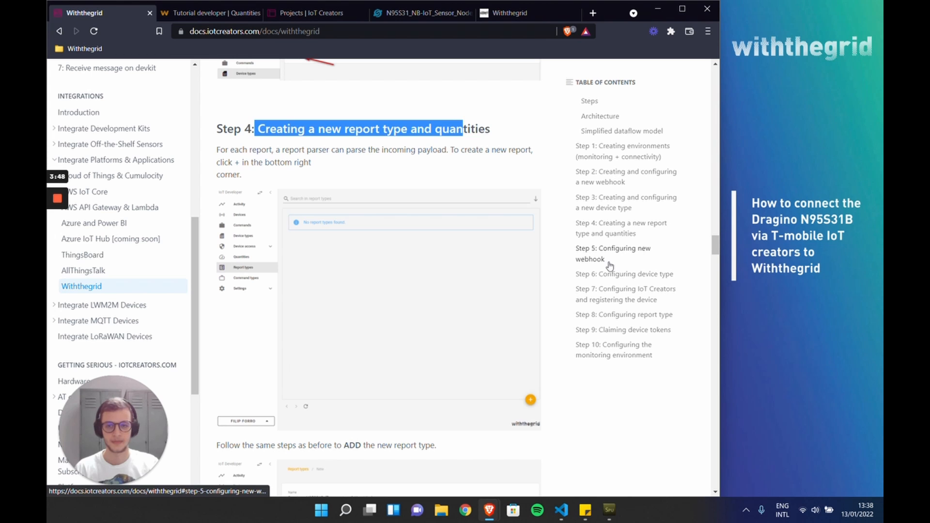
scroll(609, 265, "down", 2)
scroll(609, 266, "down", 8)
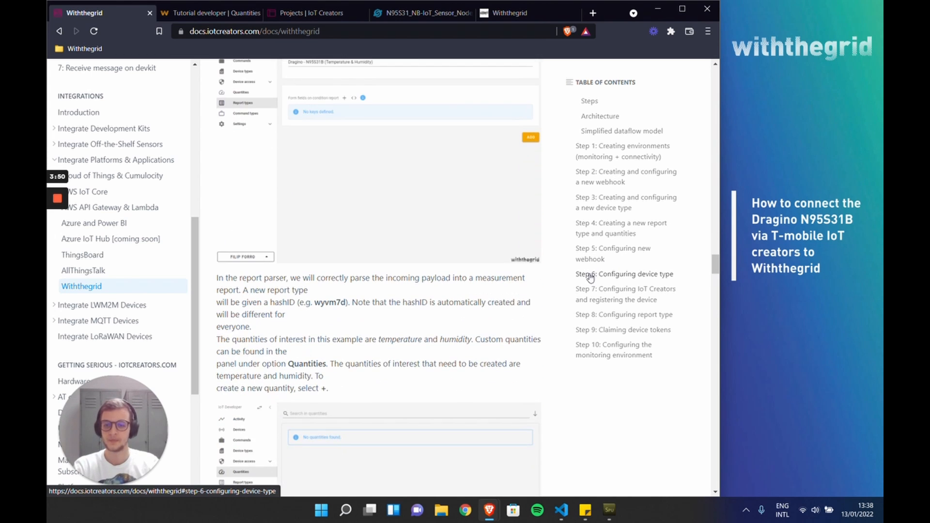
scroll(590, 277, "down", 12)
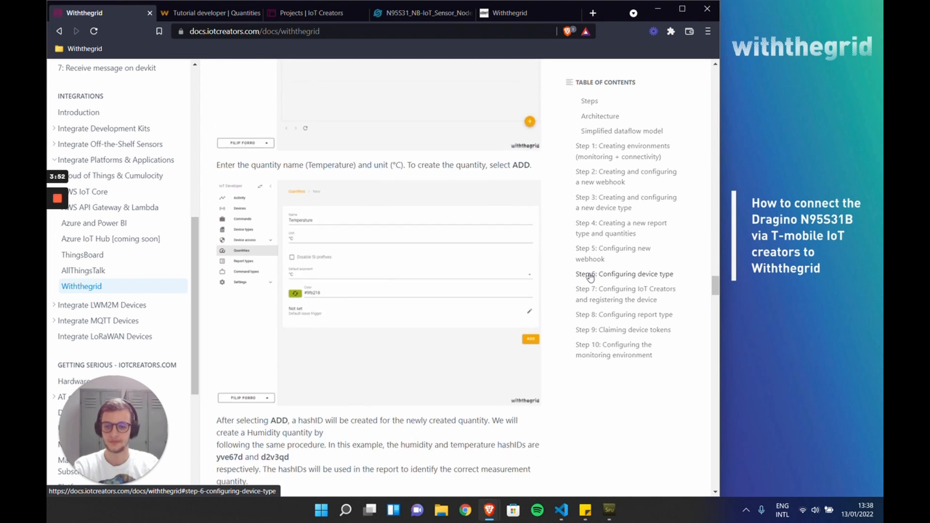
scroll(590, 277, "down", 8)
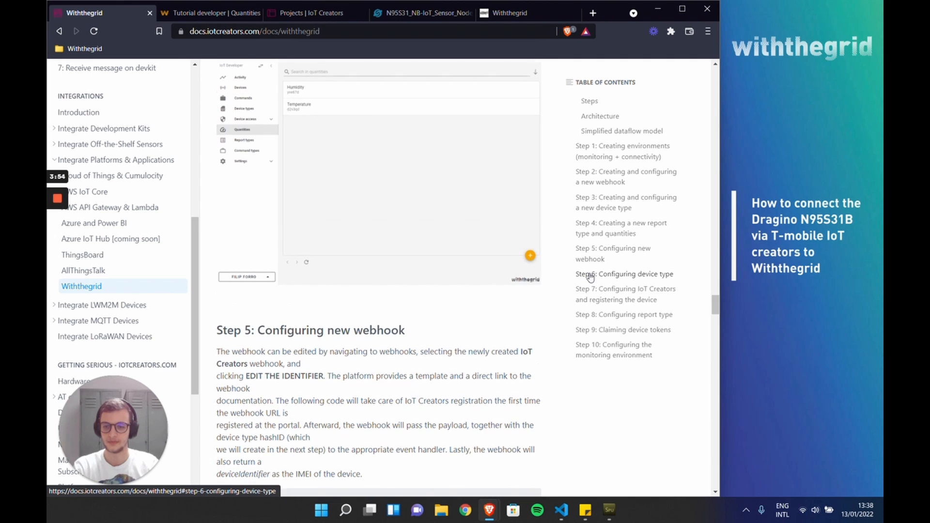
scroll(590, 278, "down", 1)
scroll(590, 277, "down", 1)
scroll(590, 277, "up", 1)
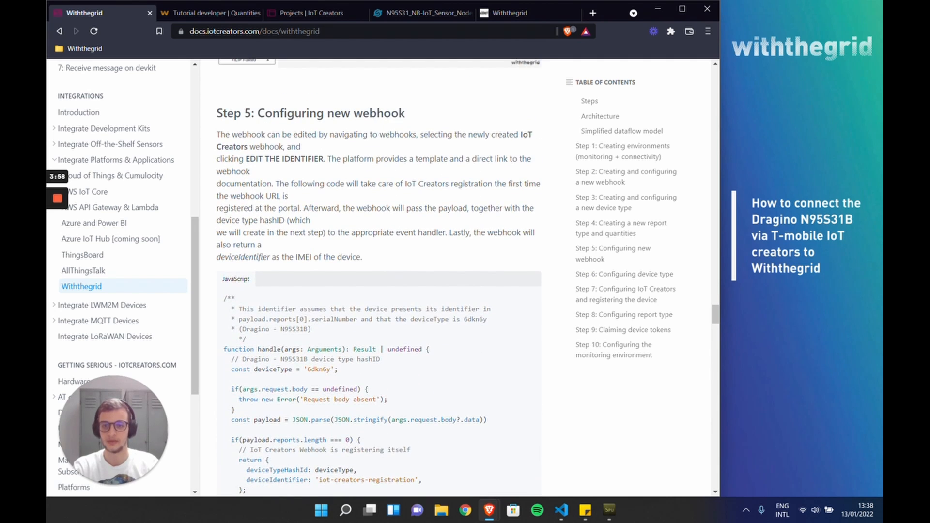
left_click_drag(257, 113, 398, 113)
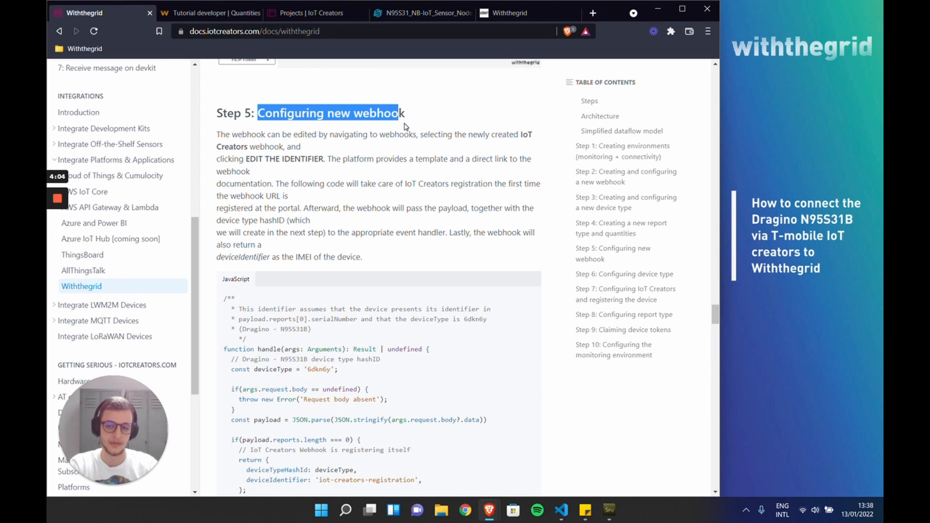
scroll(379, 278, "down", 1)
scroll(405, 153, "down", 2)
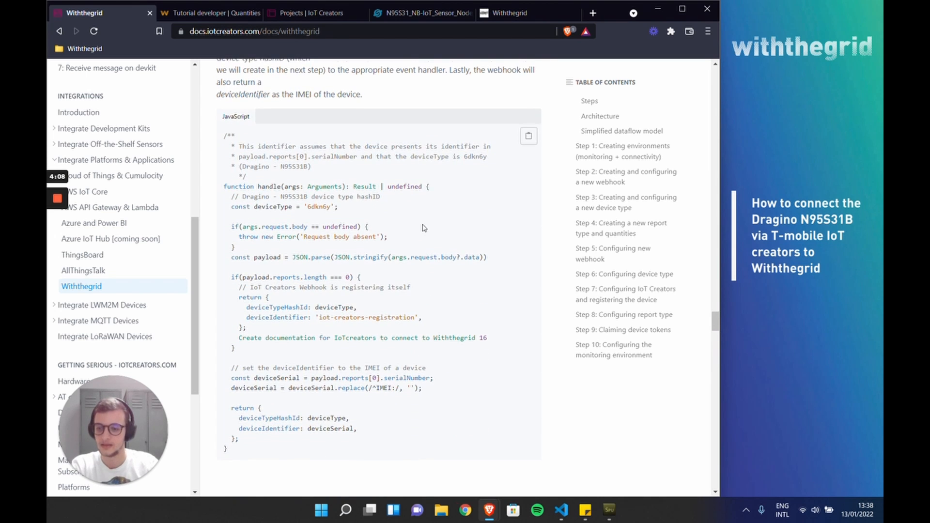
scroll(424, 227, "up", 3)
scroll(424, 227, "down", 3)
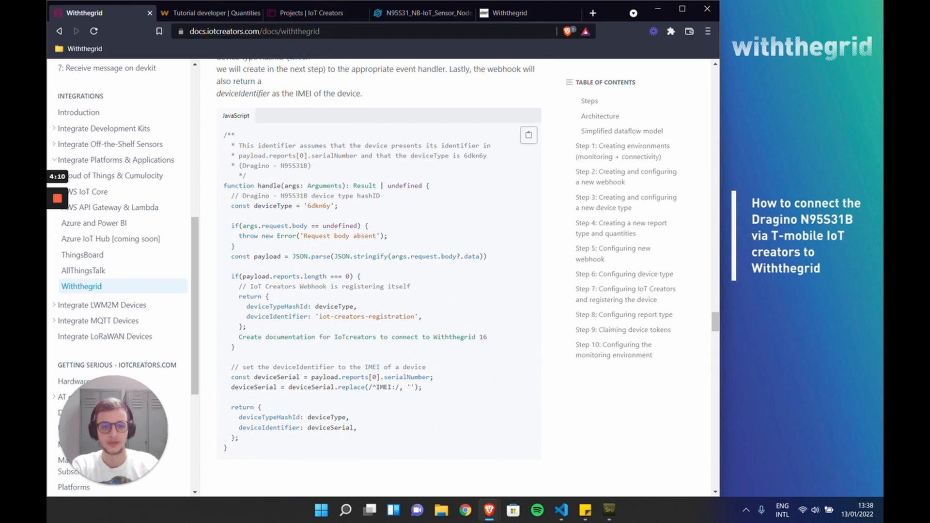
Step: Replace the whole identifier template of the "IoT Creators" webhook with the JavaScript code from Step 5 of the guide
left_click(226, 14)
left_click(129, 185)
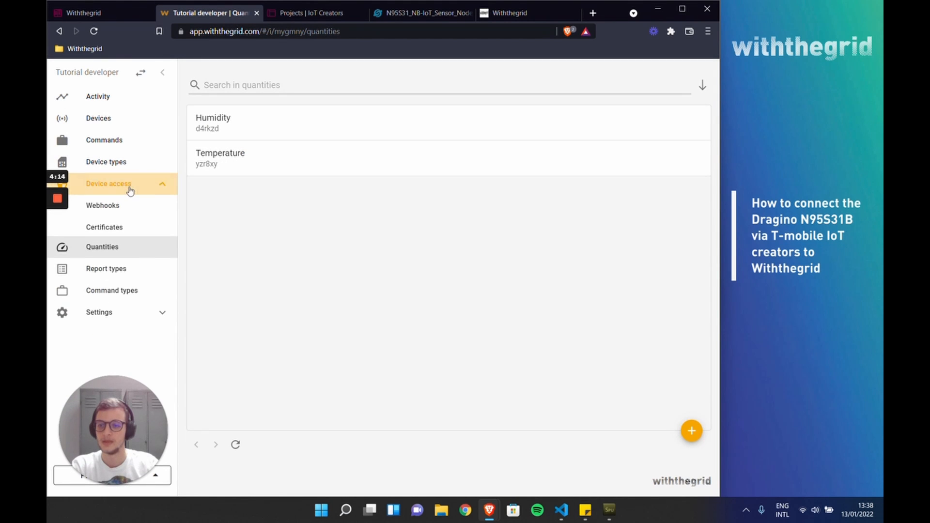
left_click(121, 207)
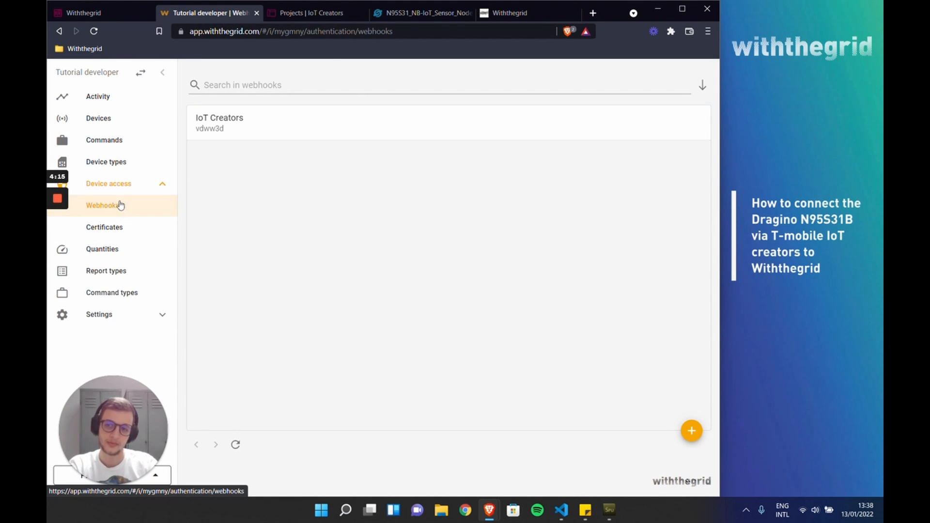
left_click(236, 129)
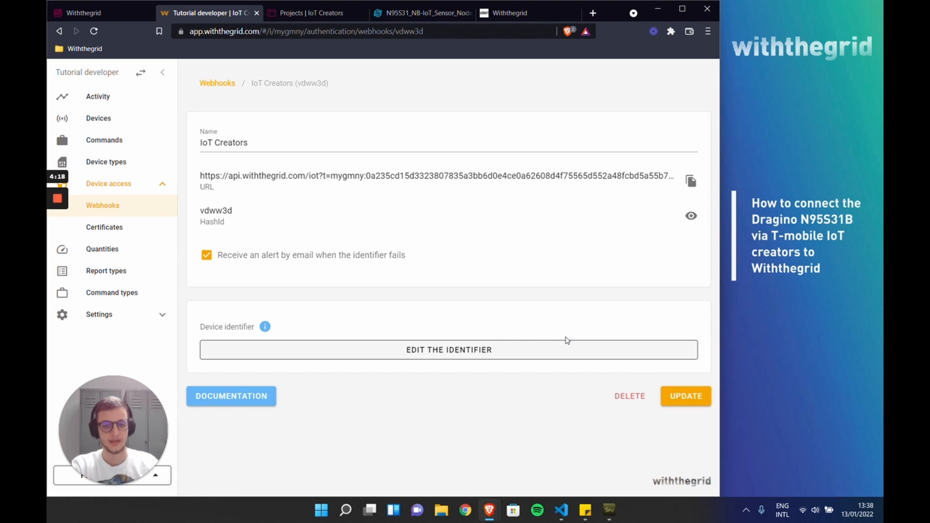
left_click(455, 356)
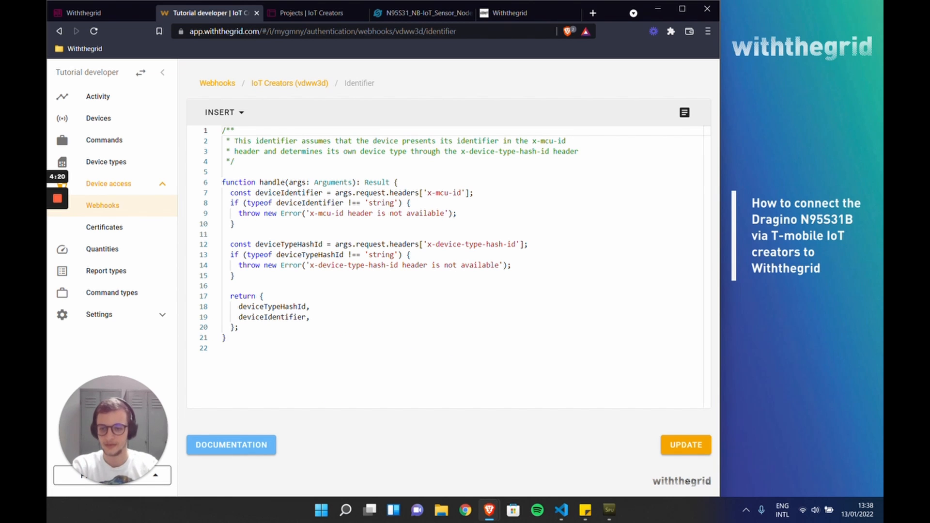
left_click(222, 349)
key("BackSpace")
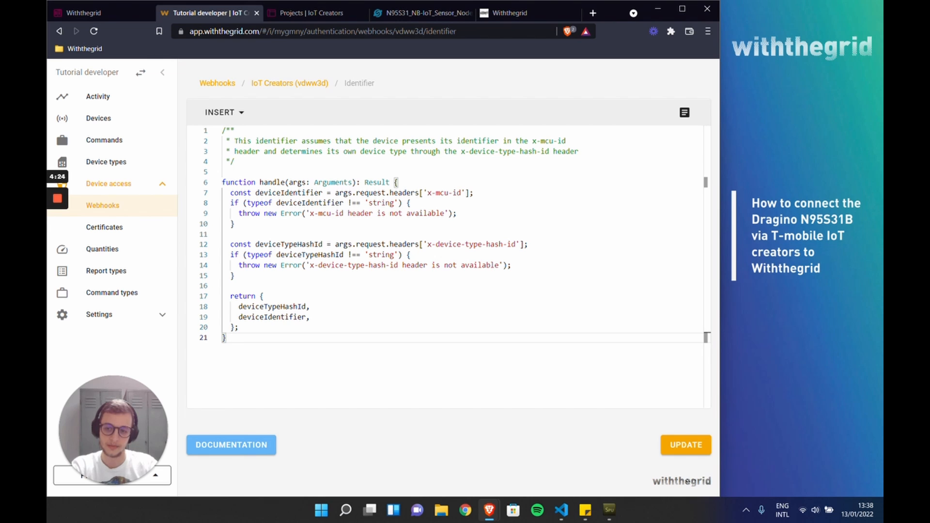
left_click_drag(225, 337, 222, 130)
key("BackSpace")
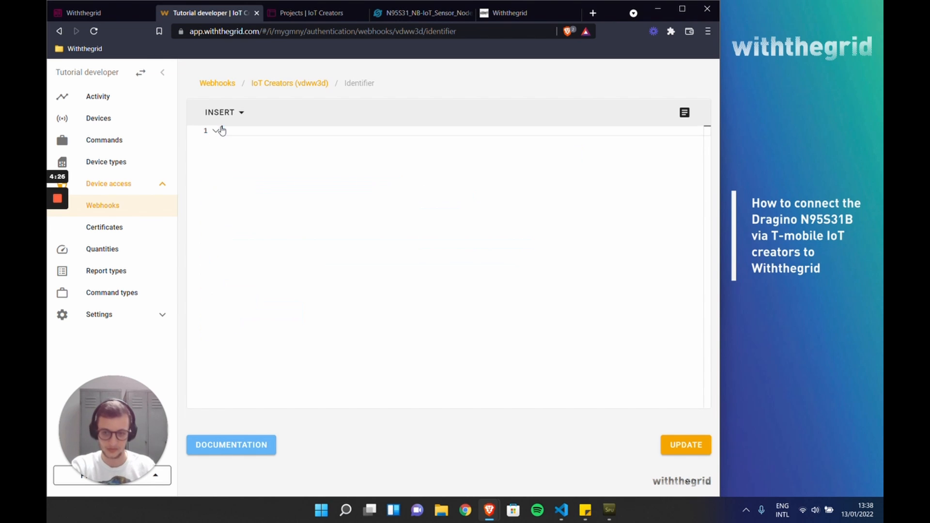
key("ctrl+v")
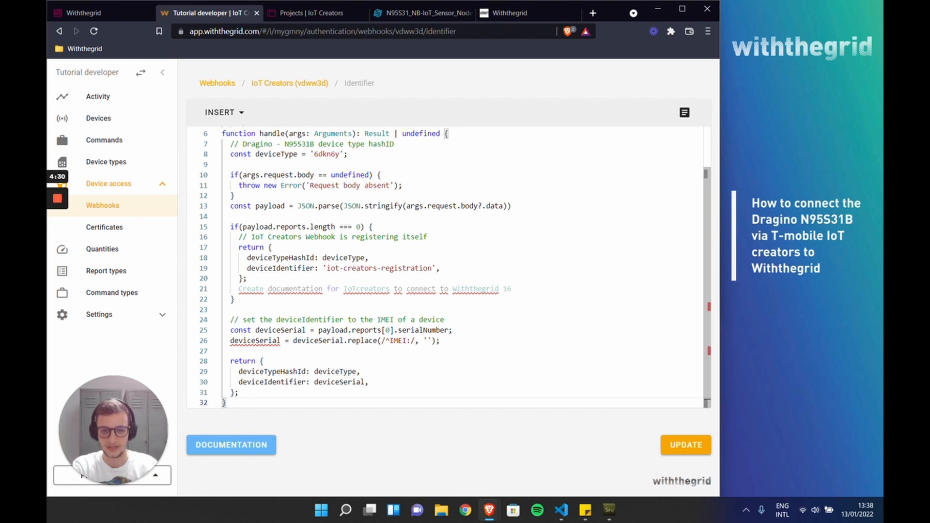
Step: Delete the stray "Create documentation for IoTcreators to connect to Withthegrid 16" line from the identifier code
left_click_drag(514, 290, 329, 301)
mouse_move(234, 299)
left_mouse_down()
mouse_move(239, 289)
mouse_move(222, 293)
left_mouse_up()
key("BackSpace")
key("BackSpace")
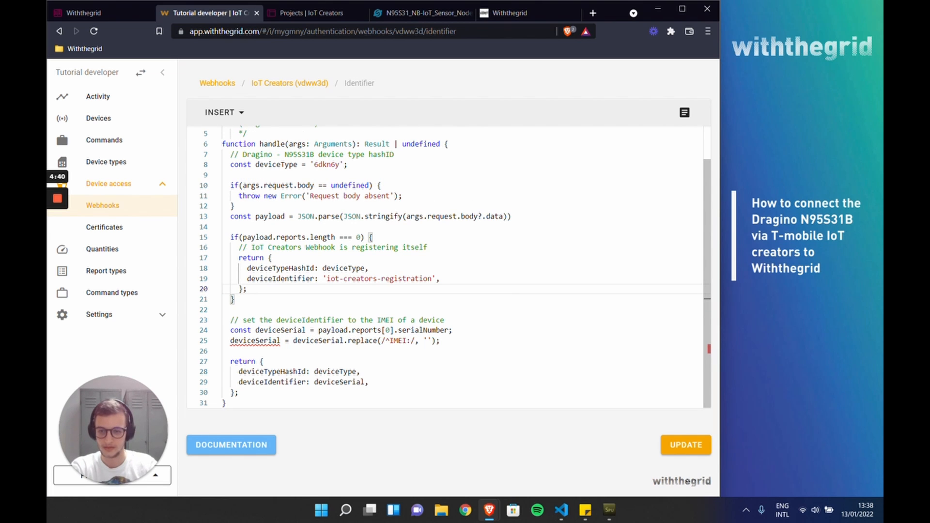
Step: Declare deviceSerial with "let" in the identifier code and save the updated identifier
double_click(241, 331)
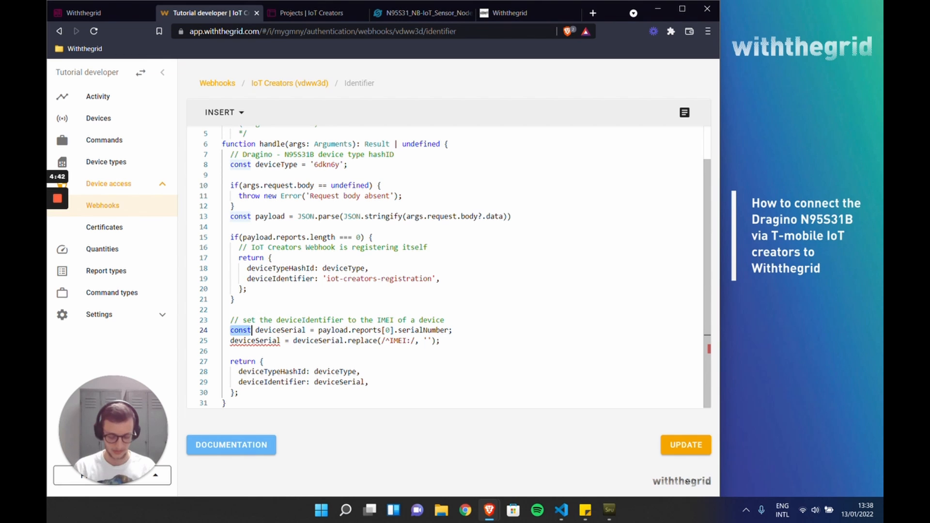
type("let")
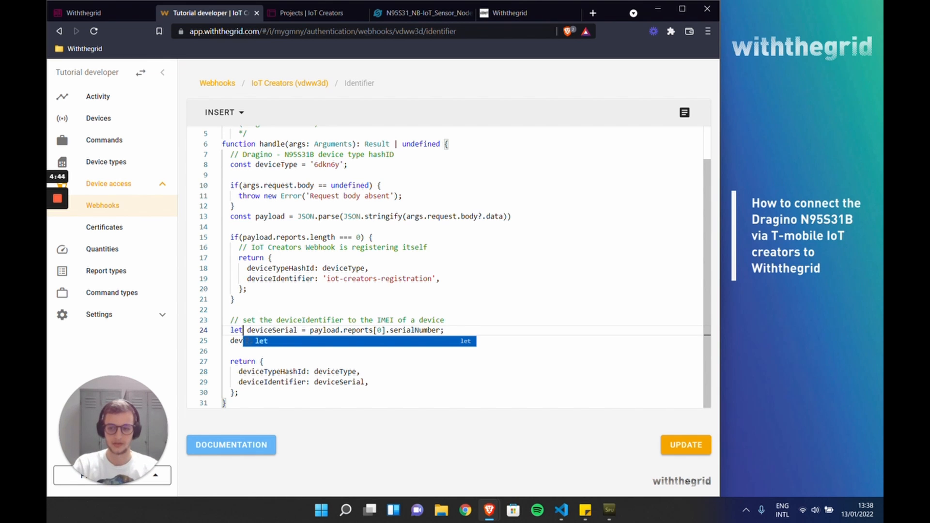
left_click(344, 372)
left_click(669, 449)
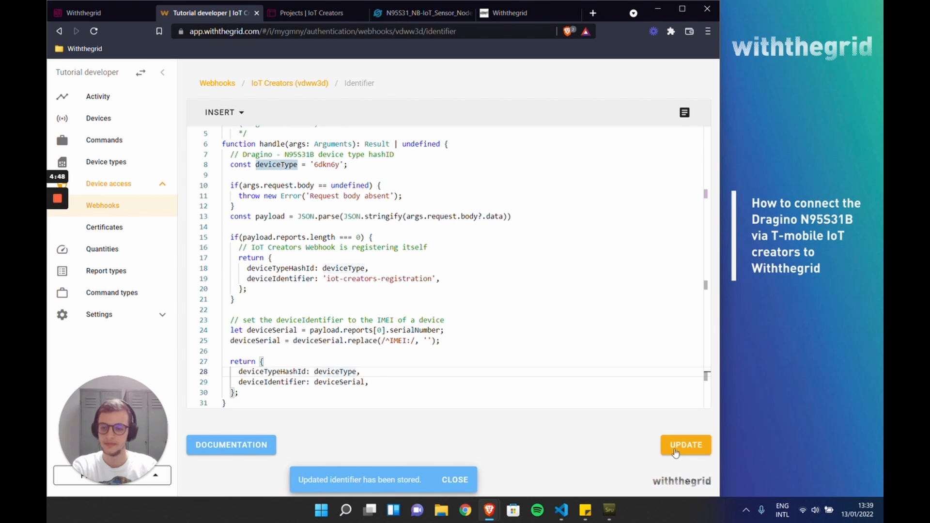
Step: Open the event handler of the "Dragino N95S31B" device type and delete all of its template code
left_click(130, 167)
left_click(237, 132)
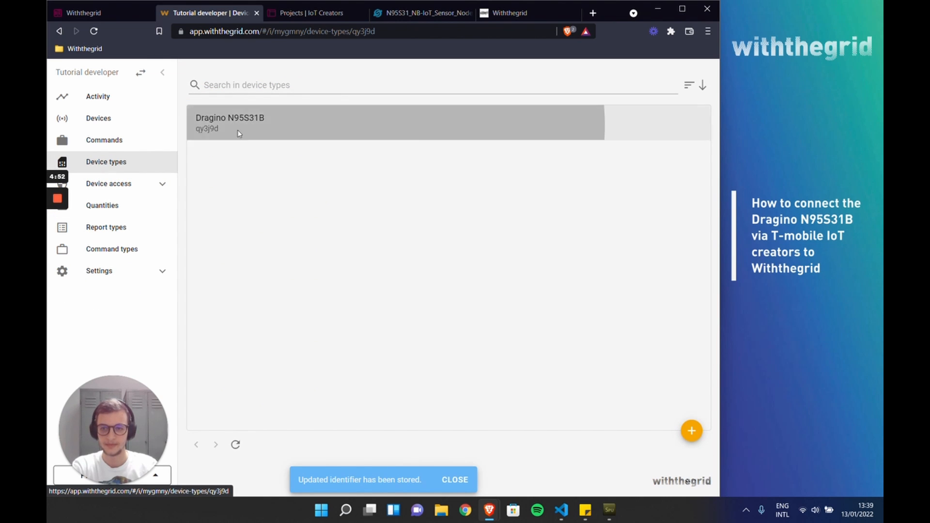
scroll(297, 227, "down", 8)
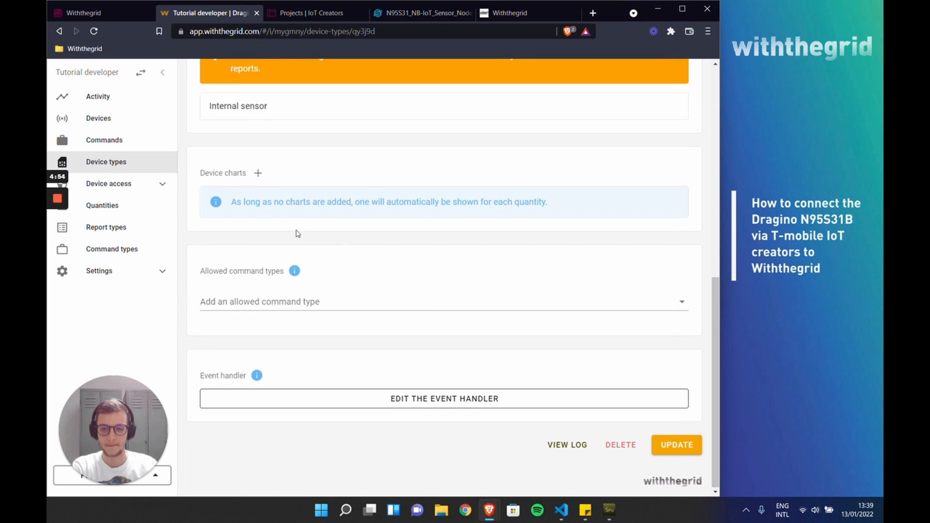
left_click(416, 400)
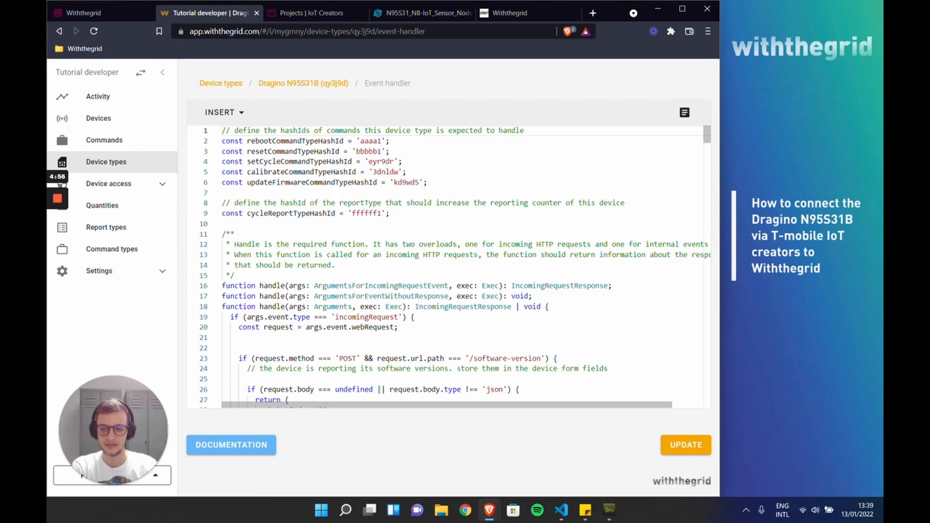
left_click(378, 297)
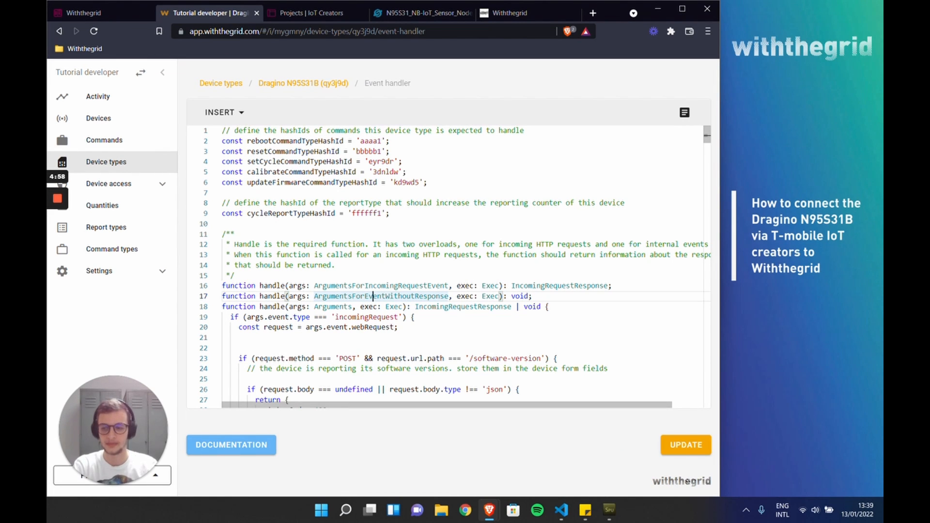
key("ctrl+a")
key("Delete")
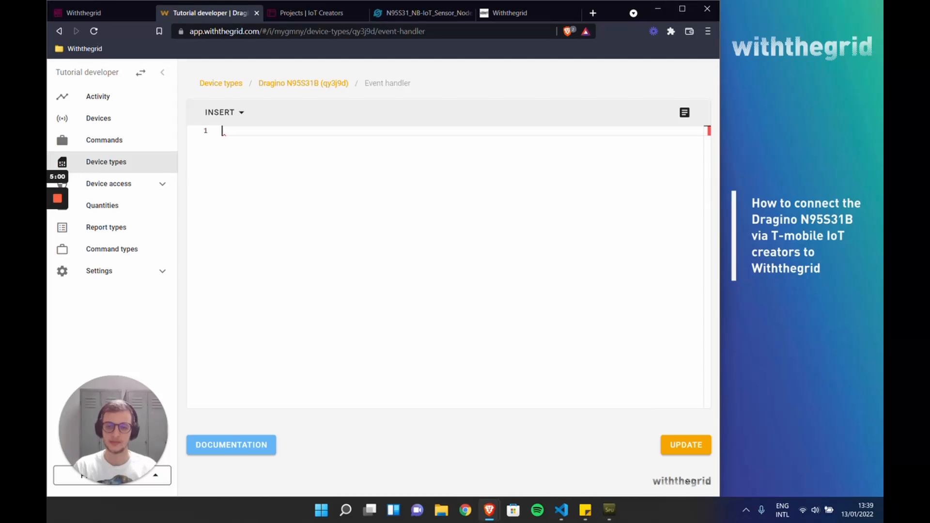
Step: Copy the Step 6 device type code from the IoT Creators guide into the empty Dragino N95S31B event handler and save it
left_click(93, 13)
scroll(437, 250, "down", 2)
scroll(437, 250, "down", 8)
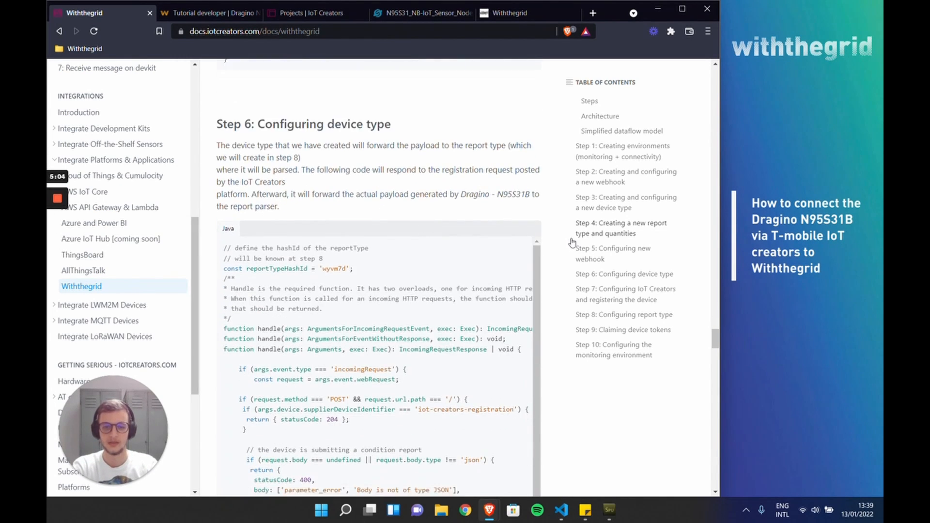
mouse_move(527, 145)
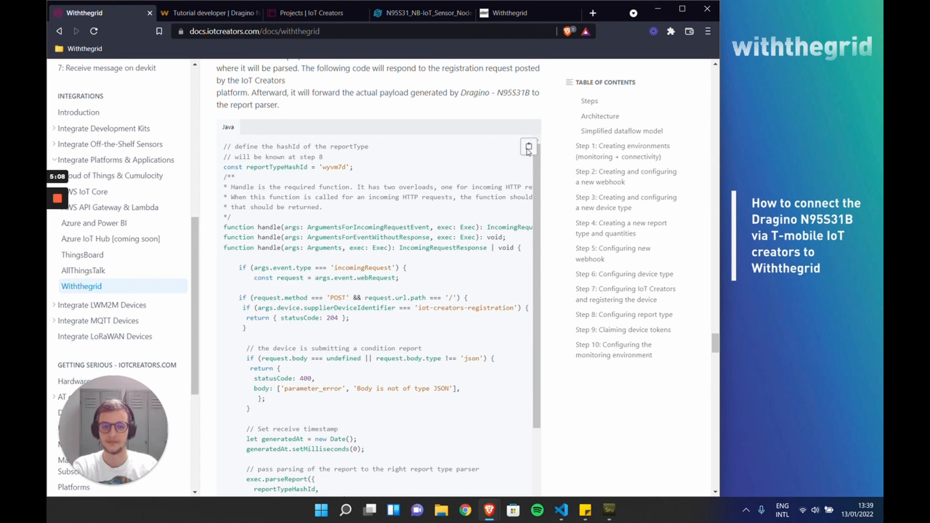
left_click(226, 17)
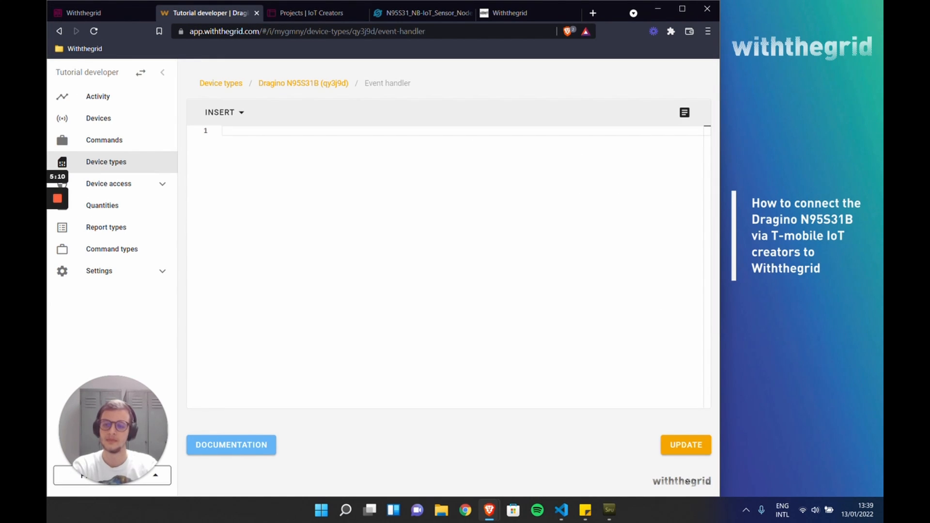
key("ctrl+v")
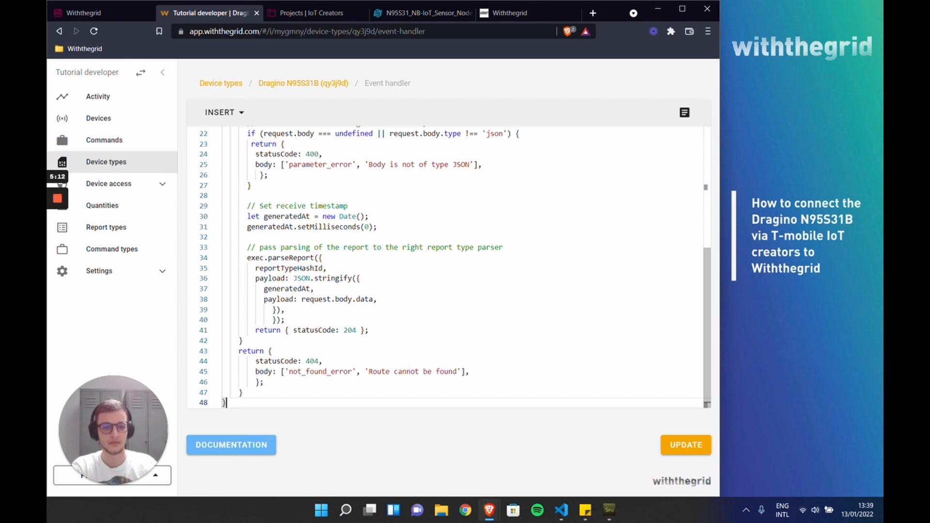
scroll(705, 287, "up", 5)
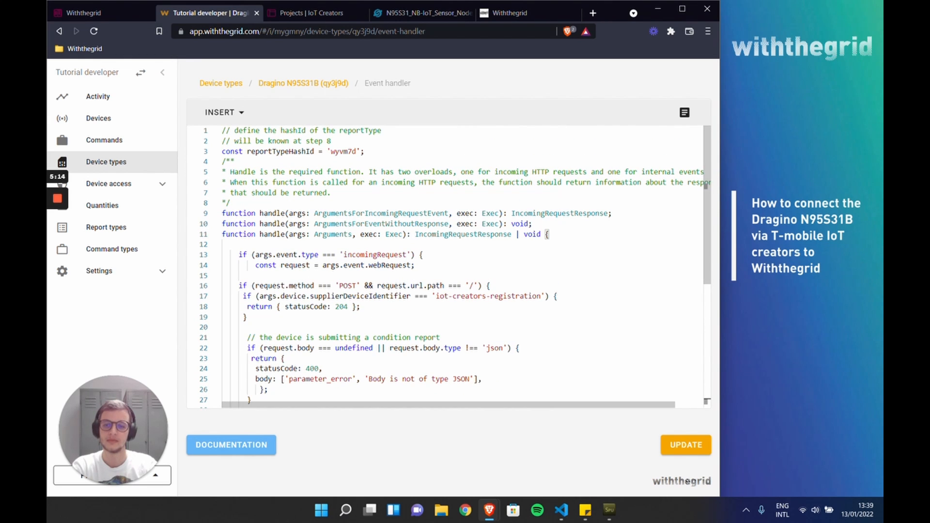
left_click(673, 451)
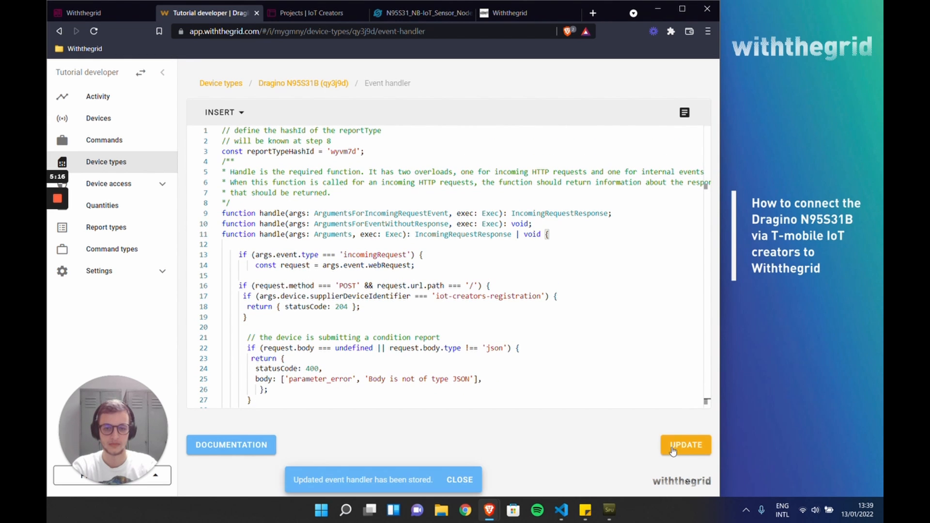
Step: Read Step 7 of the guide and examine the application server settings of "Test project" in the IoT Creators portal
left_click(123, 18)
scroll(582, 332, "down", 6)
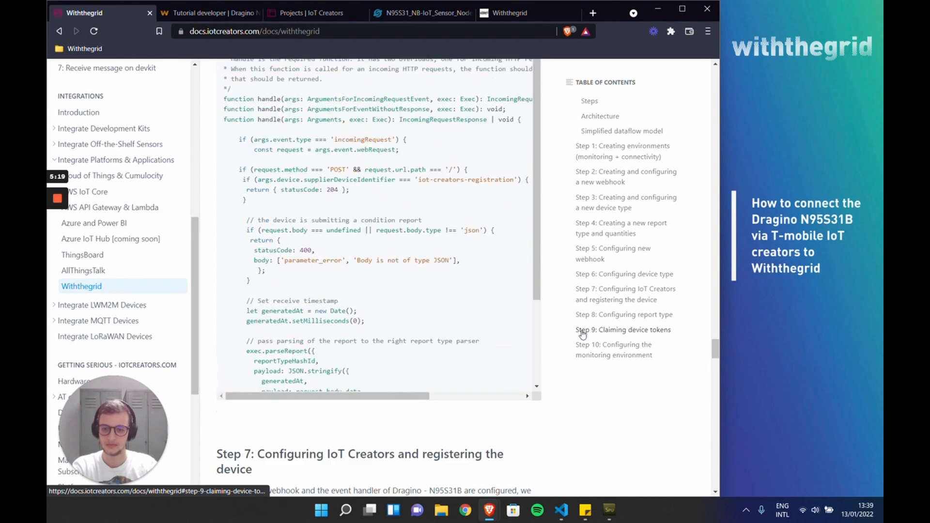
scroll(582, 332, "down", 3)
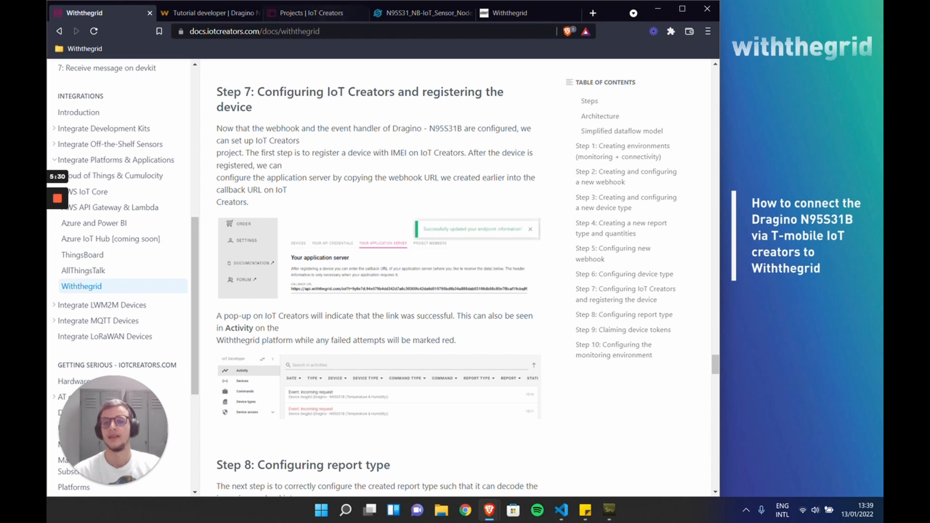
left_click(318, 14)
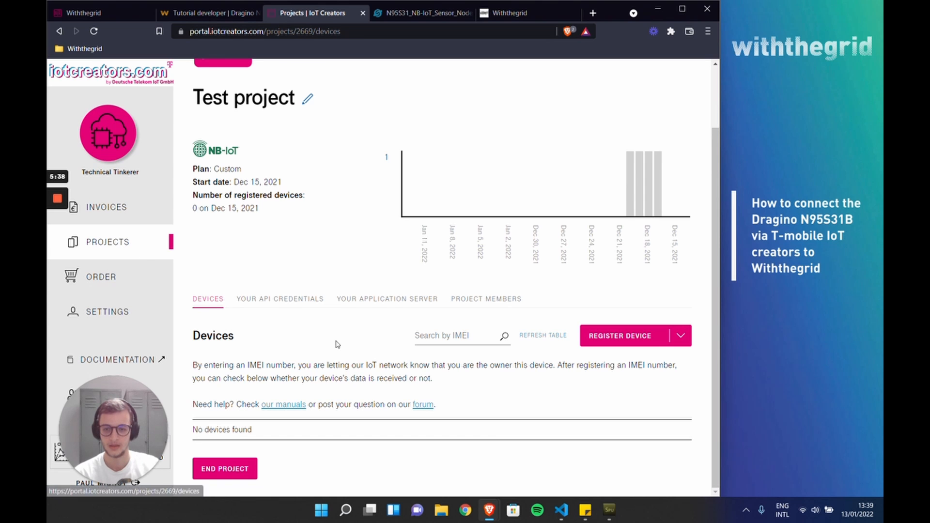
left_click(382, 299)
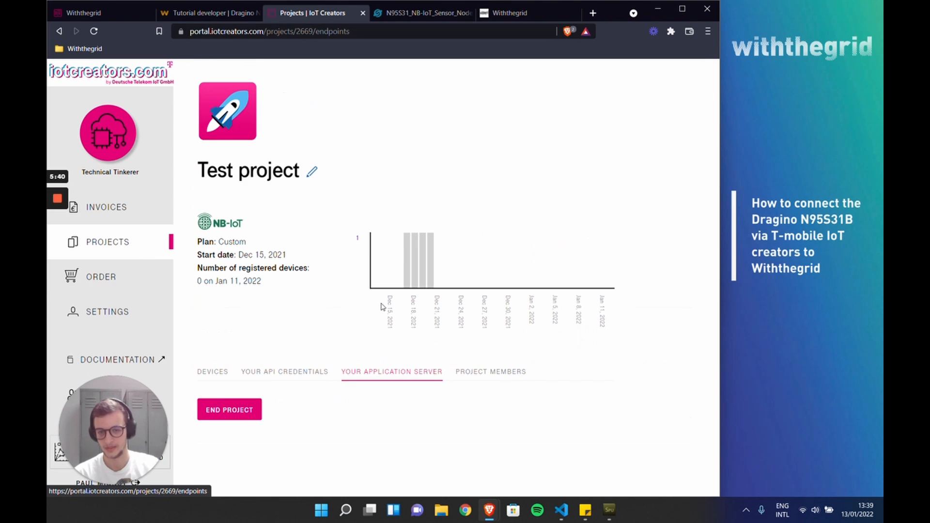
scroll(382, 307, "down", 3)
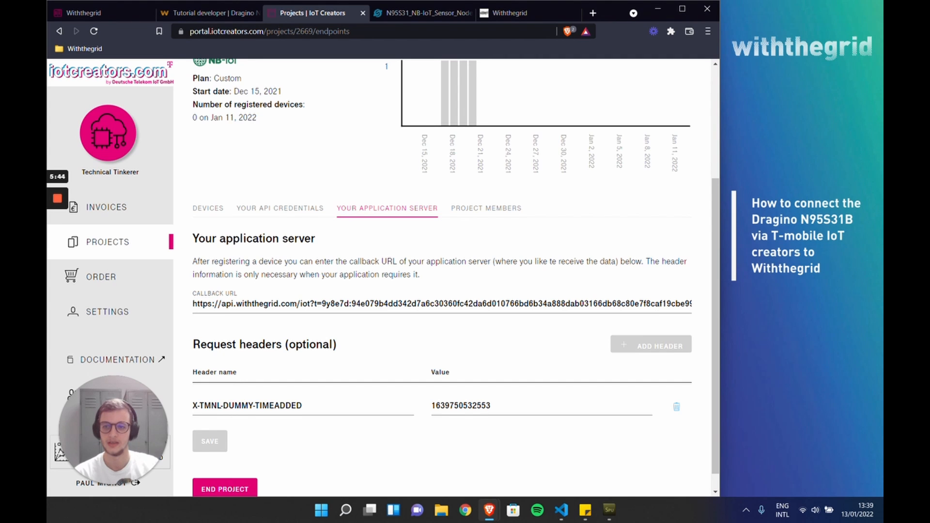
scroll(442, 277, "up", 3)
scroll(376, 373, "down", 3)
left_click(103, 16)
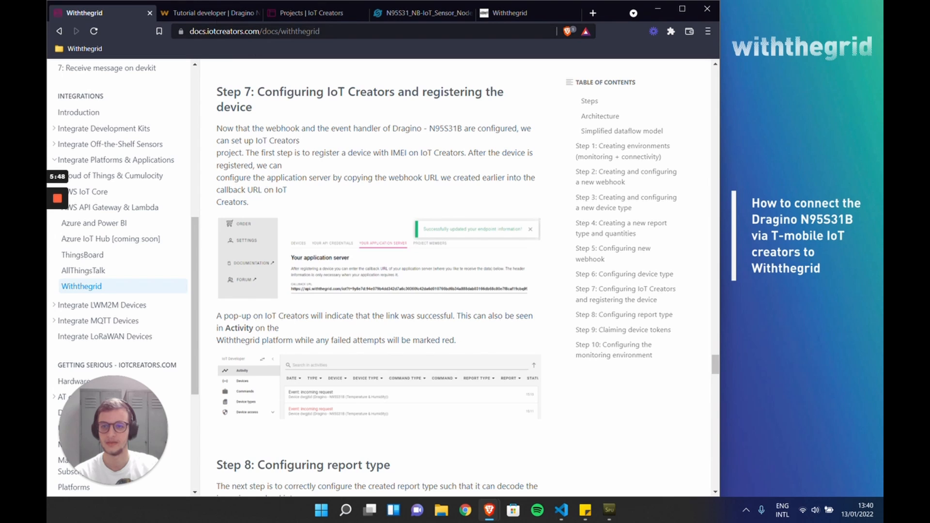
Step: Open the "IoT Creators" webhook in Withthegrid and copy its URL
left_click(209, 12)
left_click(127, 184)
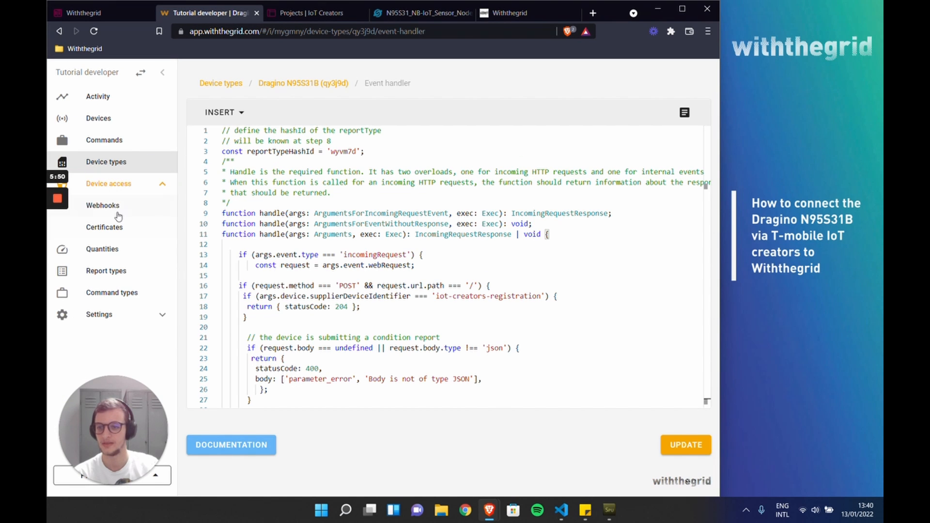
left_click(117, 213)
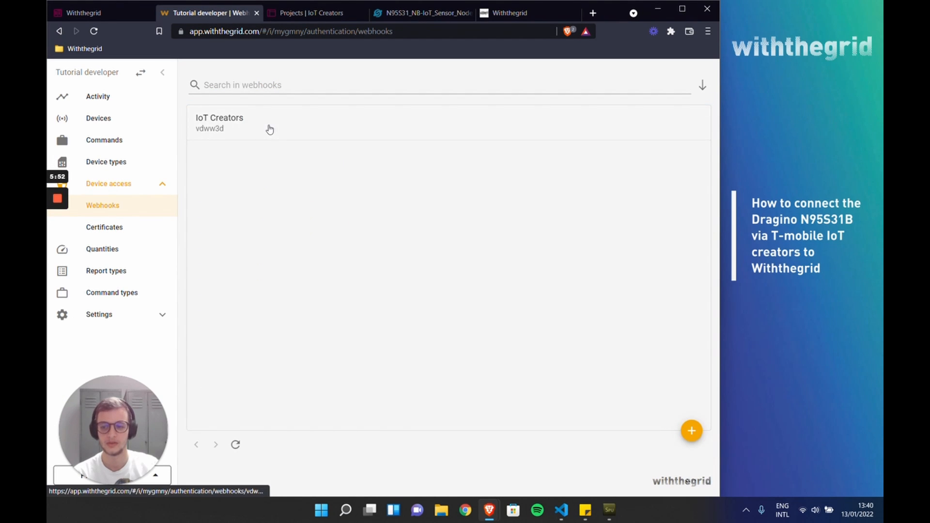
left_click(270, 130)
left_click_drag(200, 175, 671, 176)
left_click(690, 182)
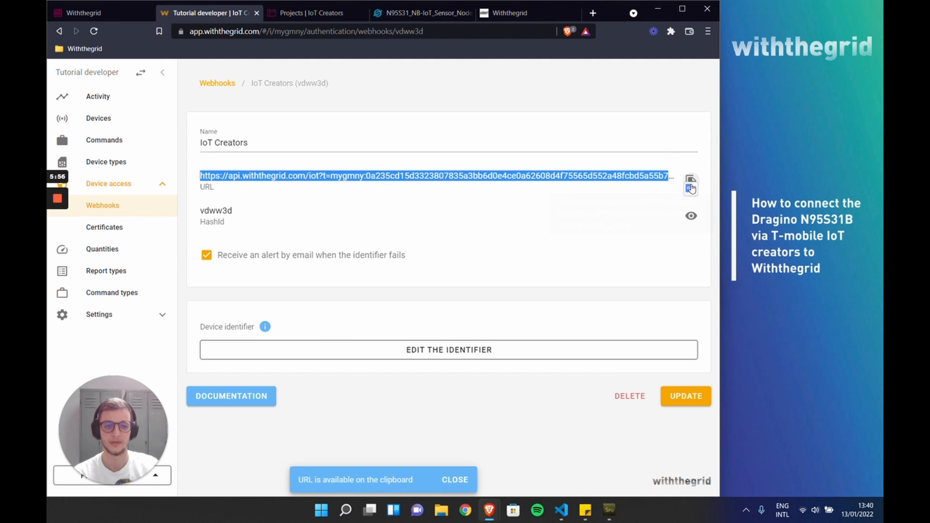
Step: Try to replace the callback URL of the IoT Creators "Test project" with the copied private webhook URL and save it
left_click(300, 15)
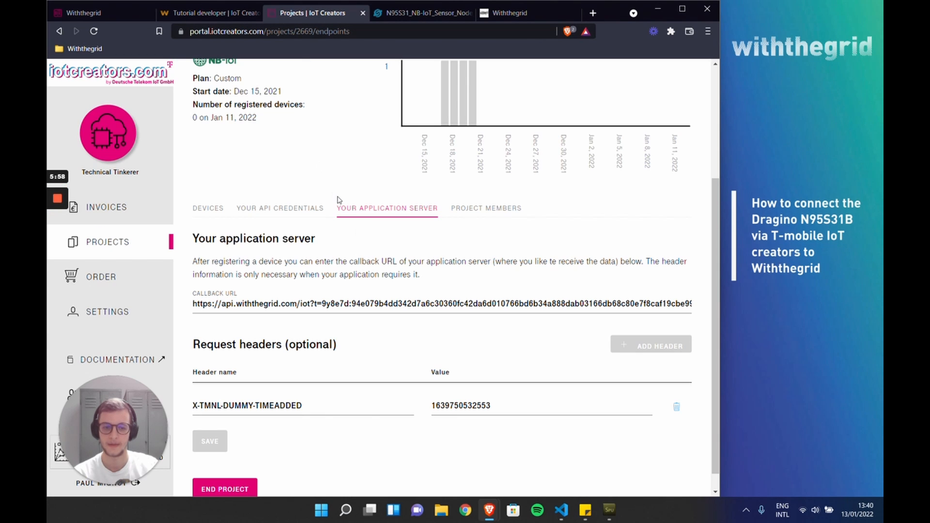
key("ctrl+a")
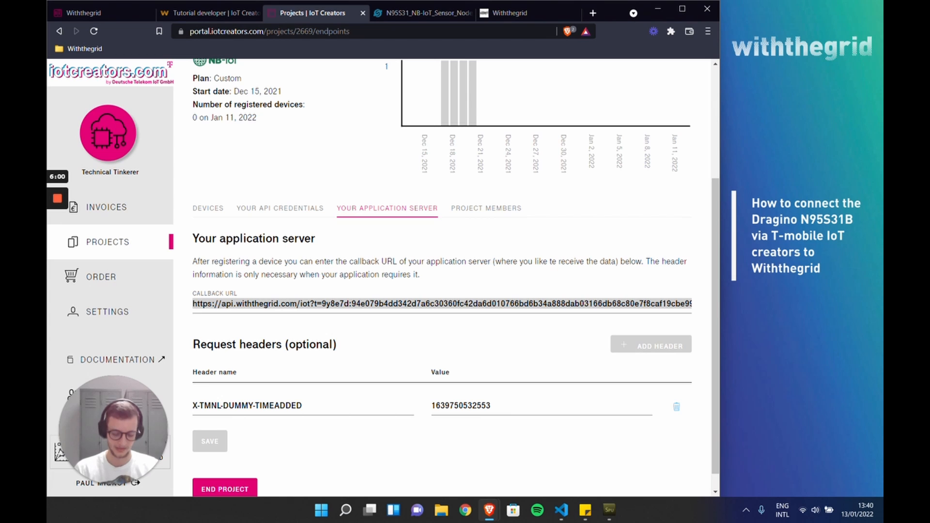
key("ctrl+v")
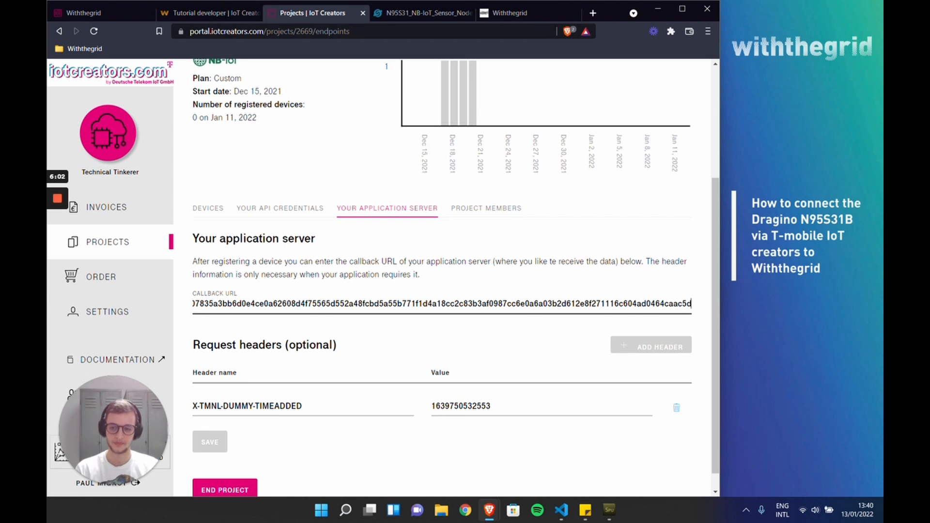
scroll(444, 363, "down", 1)
left_click(218, 423)
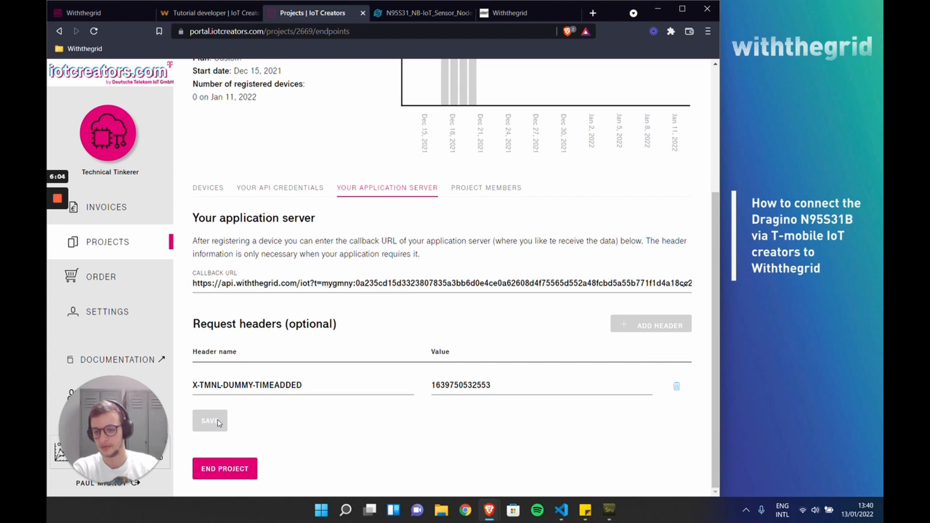
Step: Open the project's device list, then generate and copy a random IMEI number from the Online Random IMEI Number Generator
left_click(206, 192)
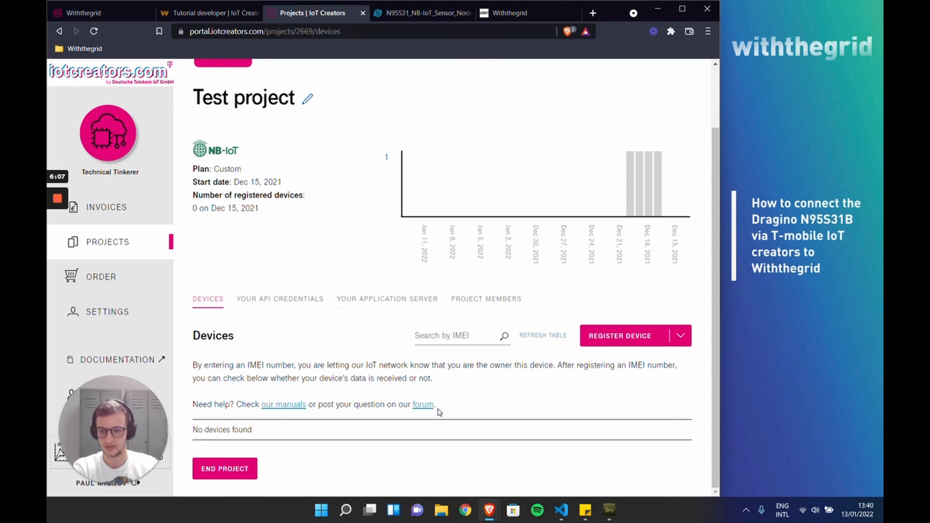
left_click(593, 13)
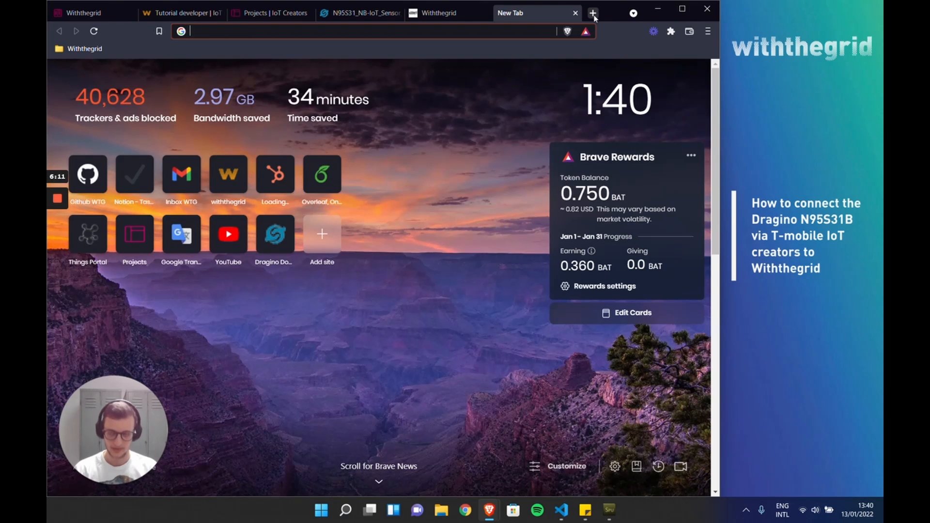
type("imei")
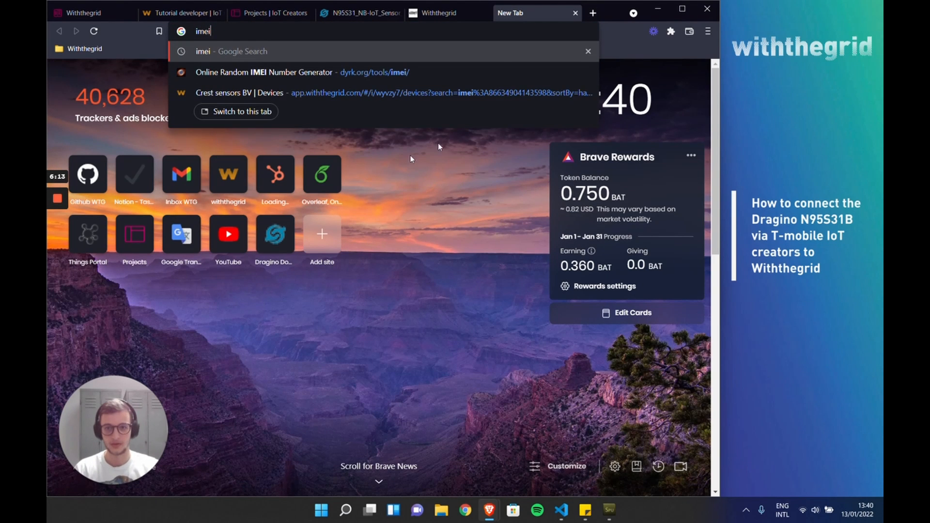
left_click(380, 73)
left_click(103, 79)
left_click_drag(211, 80, 152, 79)
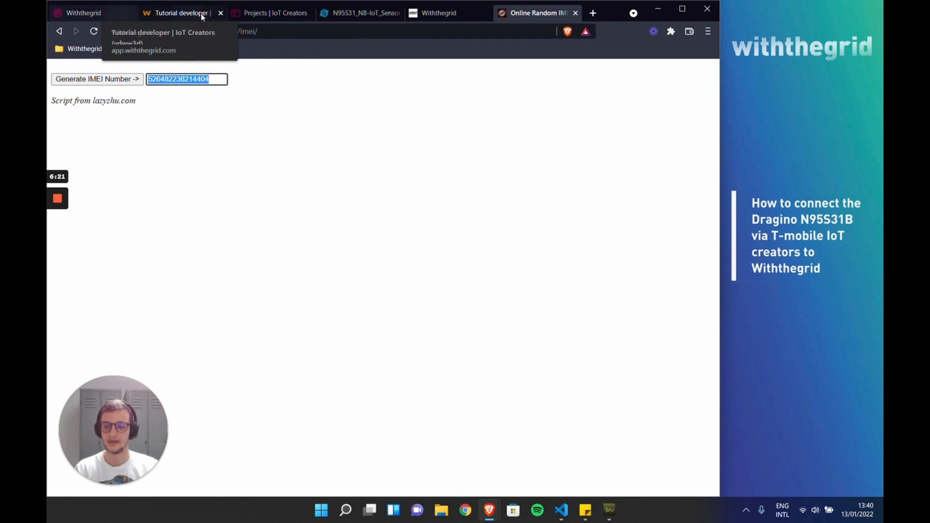
Step: Register a device in the IoT Creators "Test project" with the generated IMEI and the UDP protocol
left_click(258, 14)
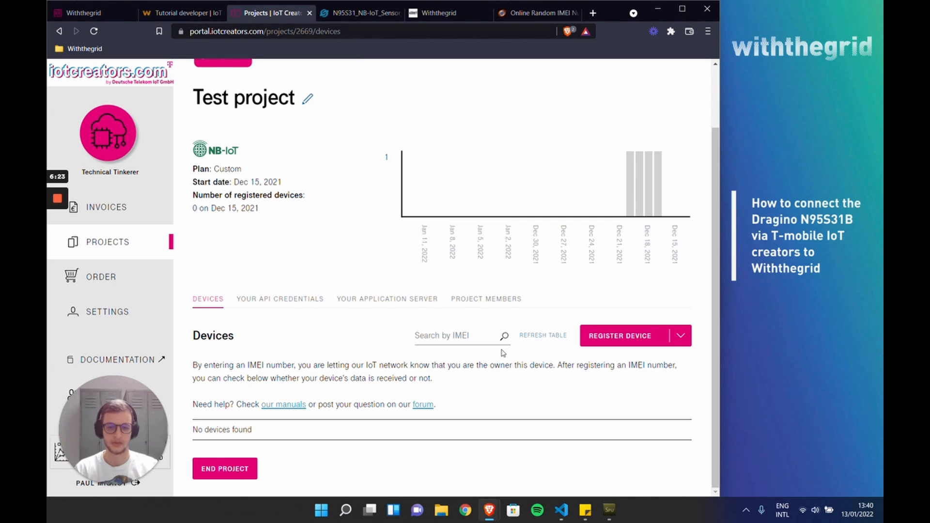
left_click(611, 337)
left_click(220, 228)
key("ctrl+v")
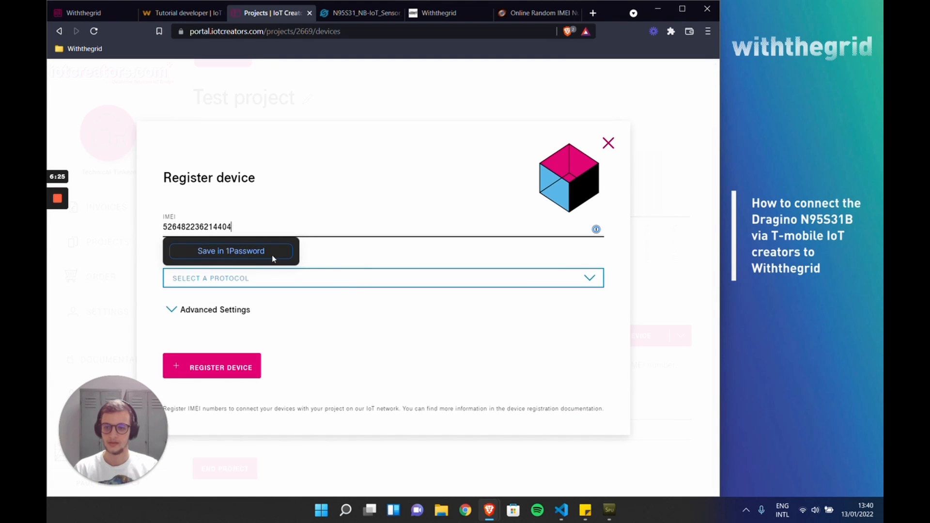
left_click(339, 283)
left_click(239, 318)
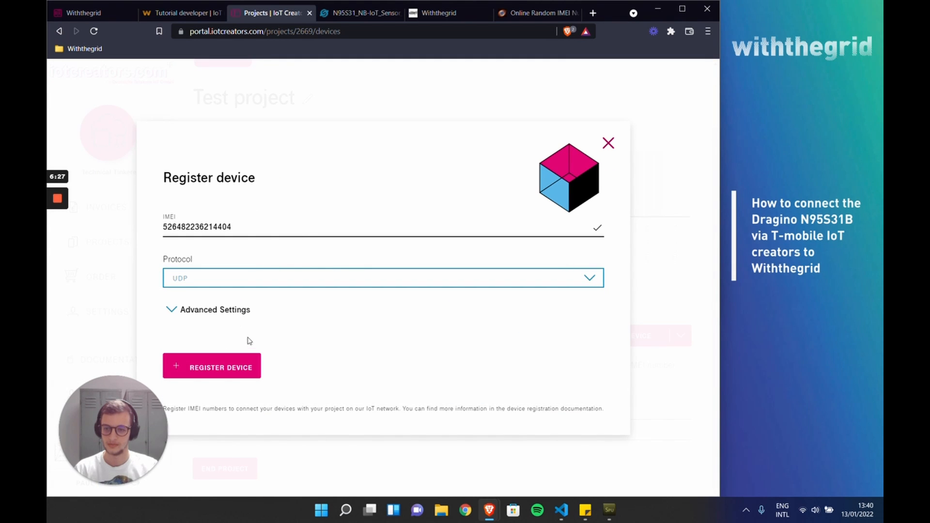
left_click(244, 368)
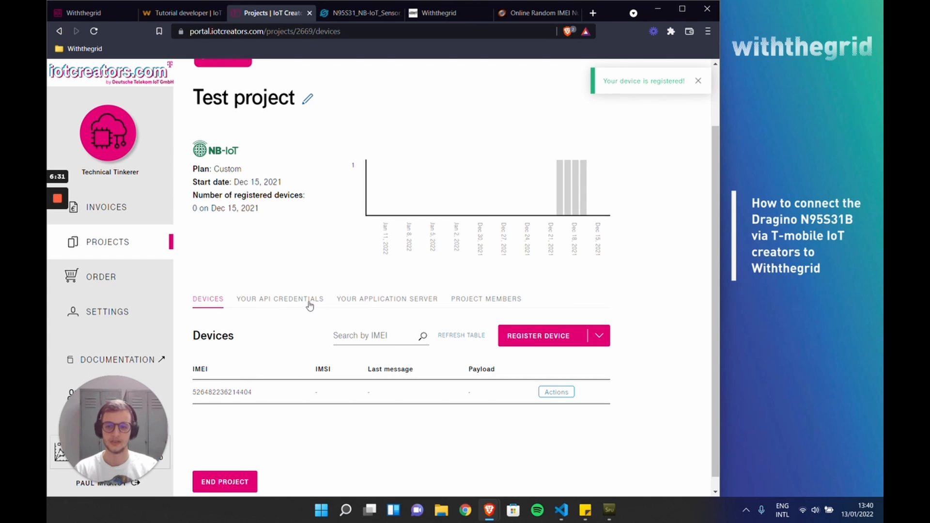
Step: Open the project's application server settings and copy the "IoT Creators" webhook URL again from Withthegrid
left_click(366, 300)
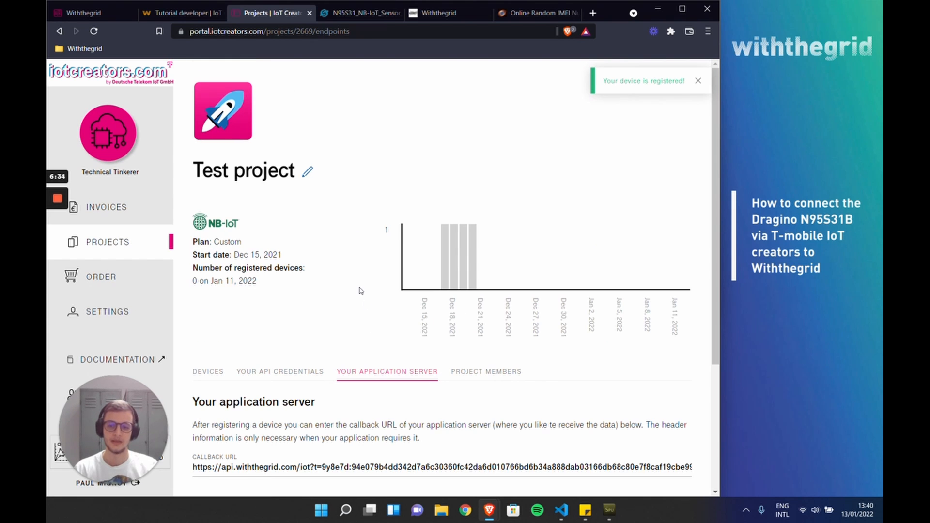
left_click(182, 12)
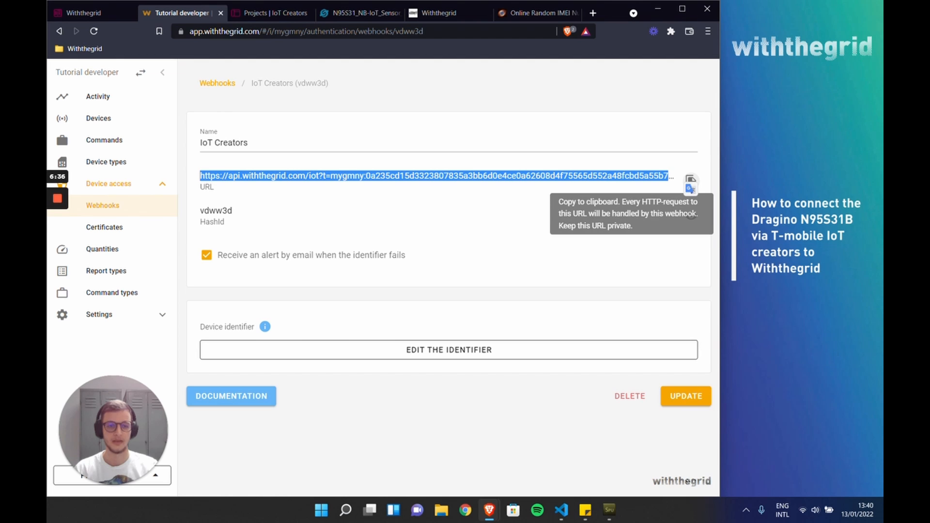
left_click(690, 181)
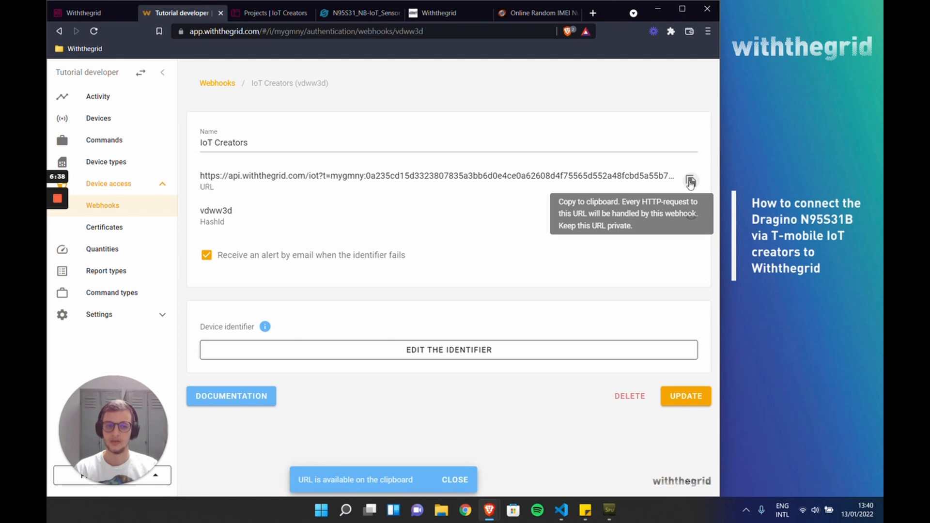
Step: Try to save the copied private webhook URL as the callback URL of the project's application server in IoT Creators
left_click(271, 15)
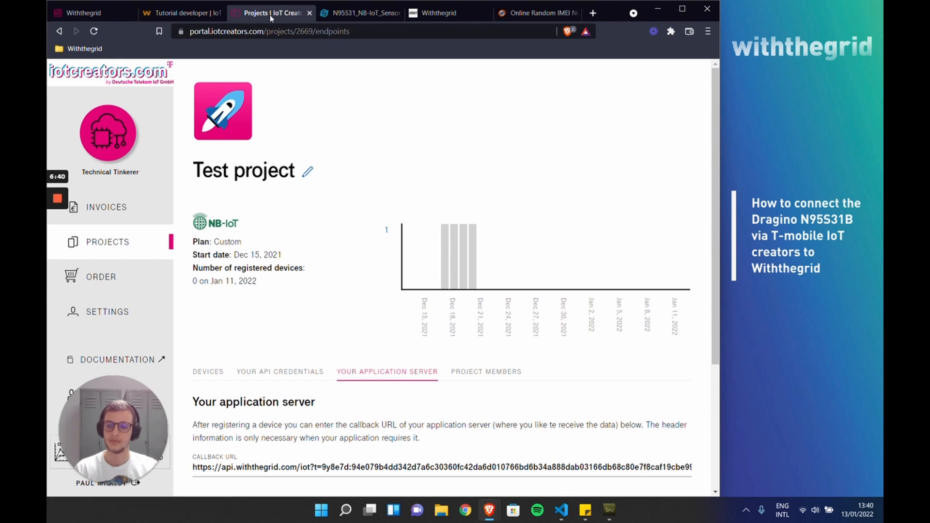
scroll(273, 250, "down", 3)
left_click(284, 303)
key("ctrl+a")
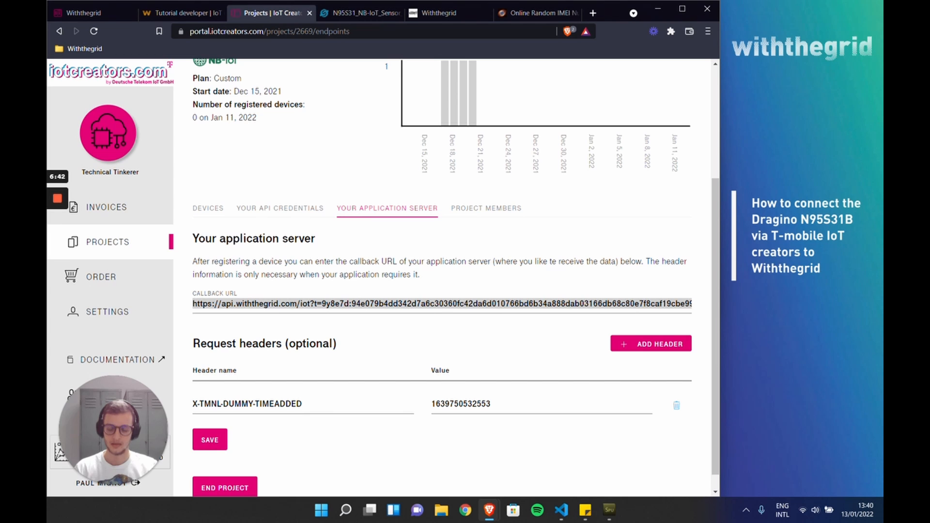
key("ctrl+v")
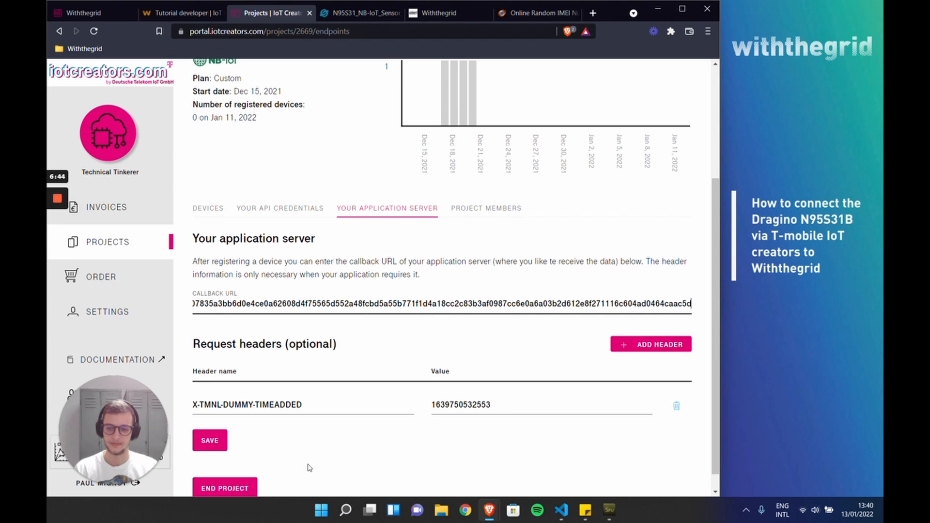
left_click(213, 441)
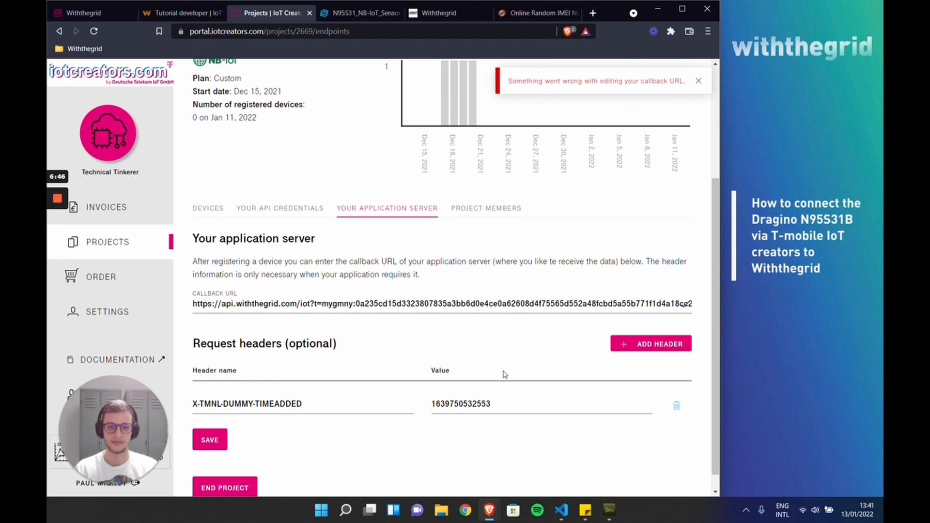
scroll(506, 374, "up", 2)
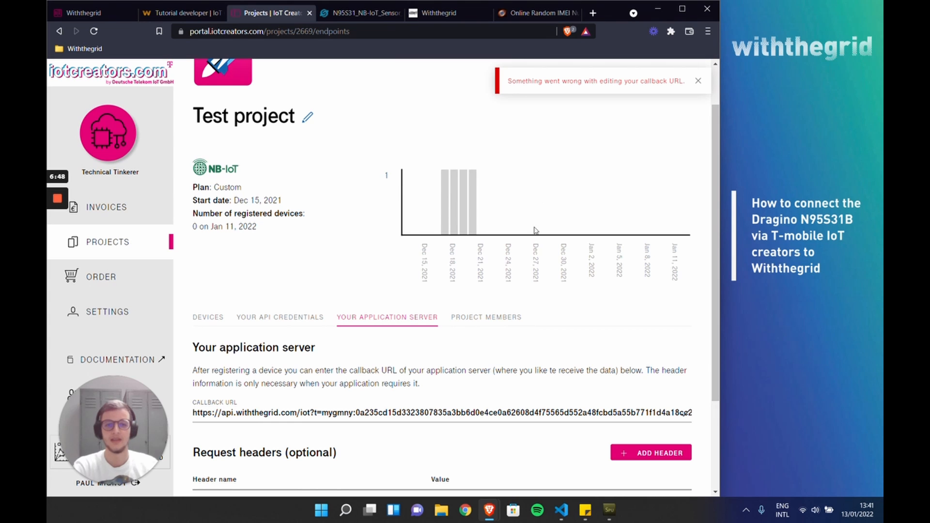
Step: Open the earlier failed incoming request in Withthegrid's activity list and read its error log
left_click_drag(507, 81, 681, 81)
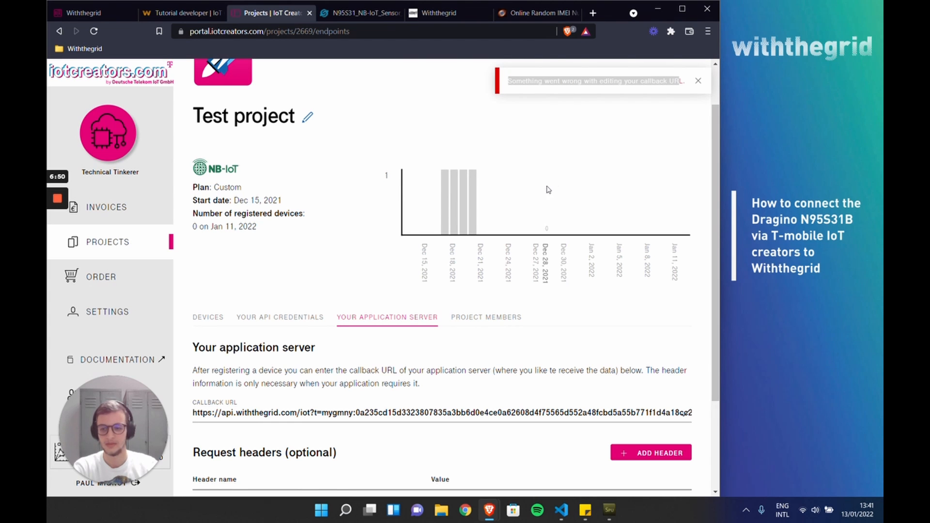
left_click(183, 14)
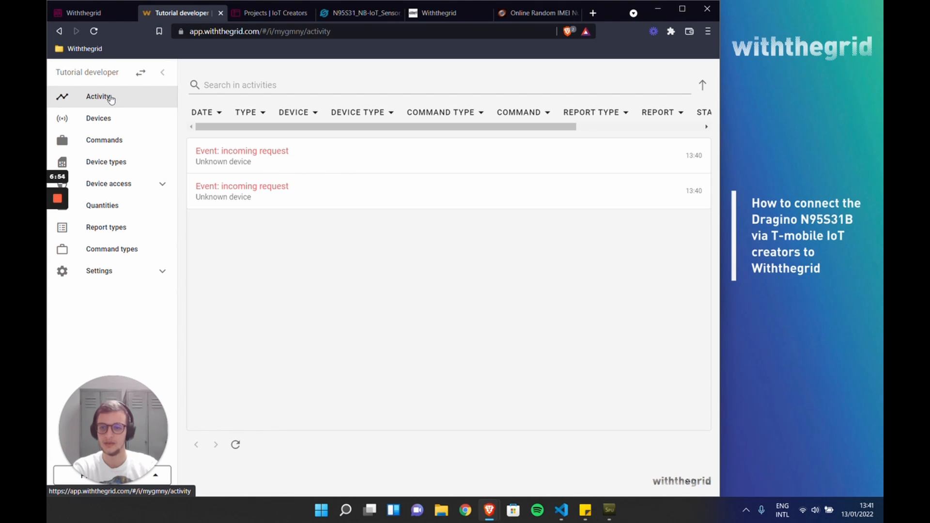
left_click(325, 196)
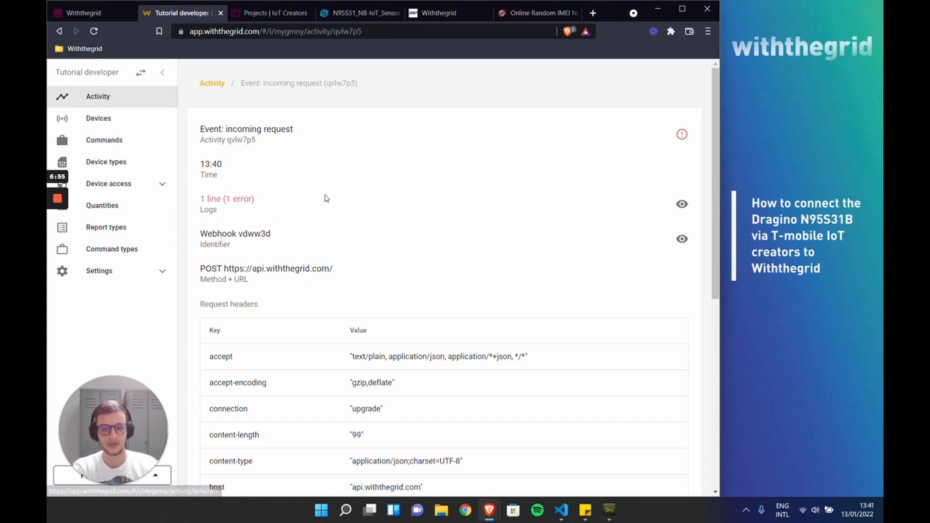
left_click(682, 205)
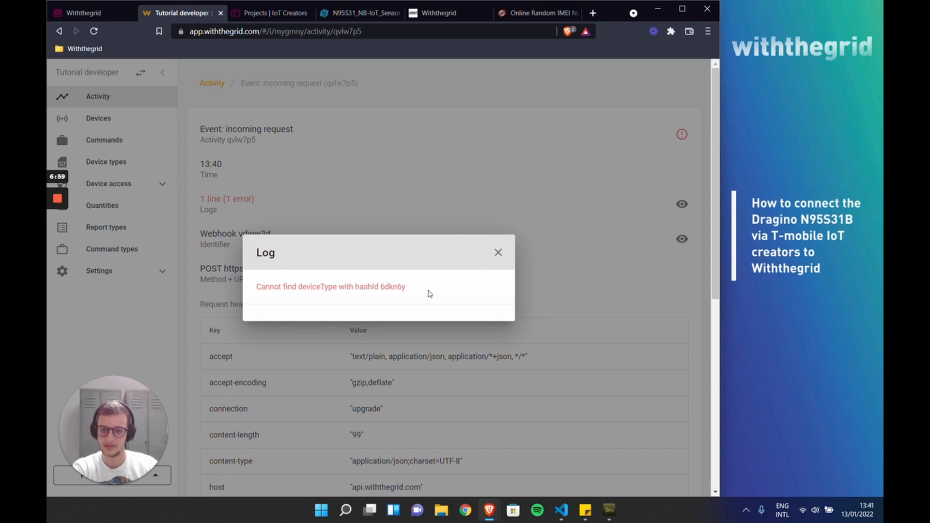
left_click_drag(256, 289, 397, 287)
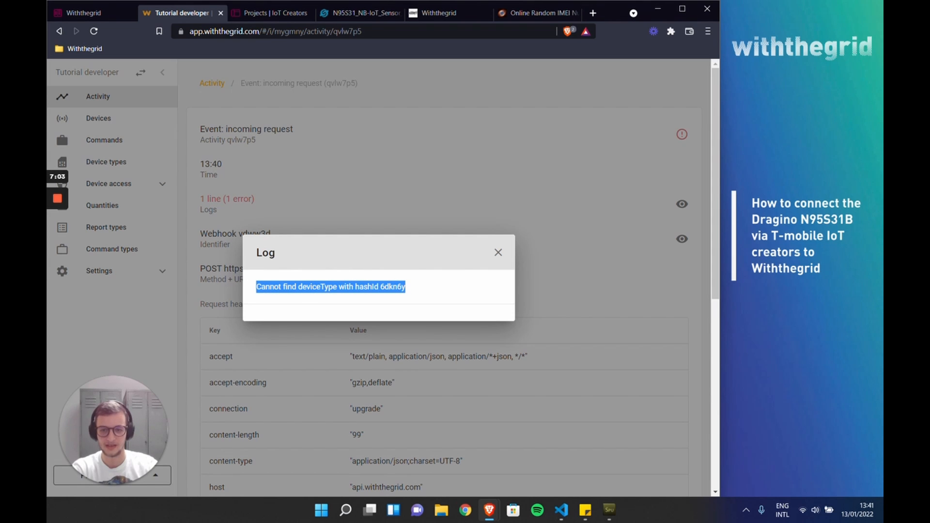
left_click(498, 252)
Step: Open the Dragino N95S31B device type and copy its hashId
left_click(127, 162)
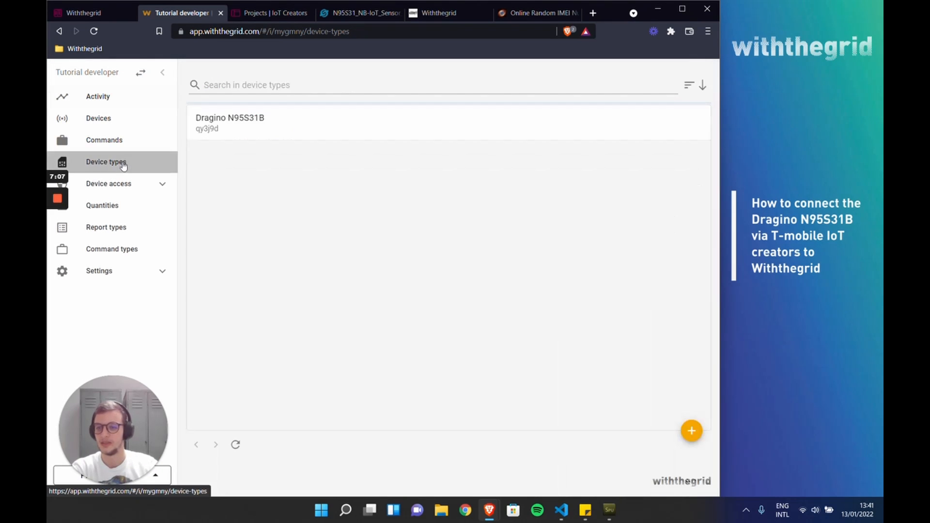
left_click(208, 138)
double_click(329, 86)
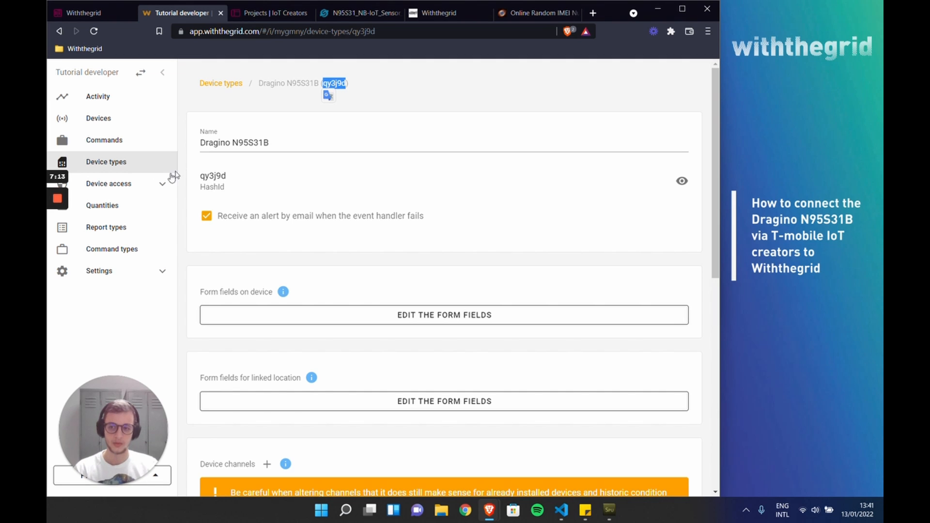
Step: Set the deviceType constant in the "IoT Creators" webhook's identifier code to 'qy3j9d' and store the updated identifier
left_click(126, 184)
left_click(118, 206)
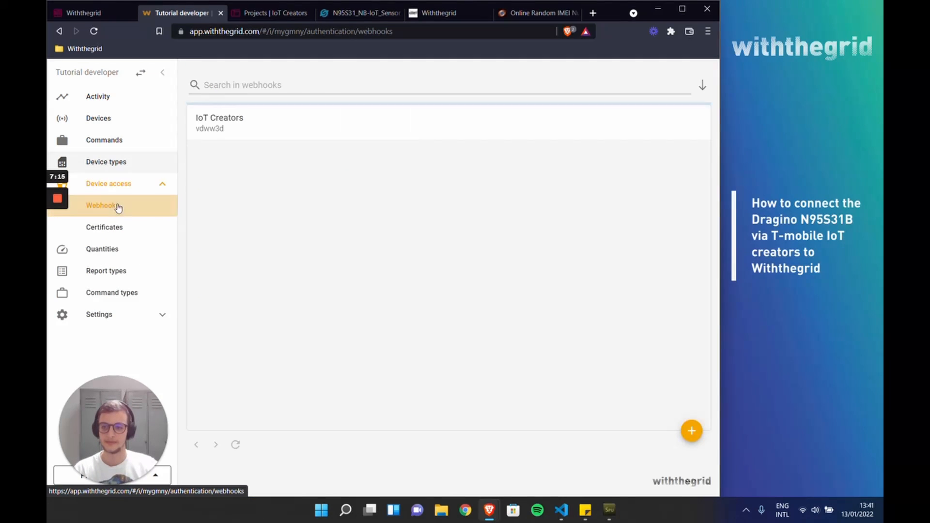
left_click(289, 127)
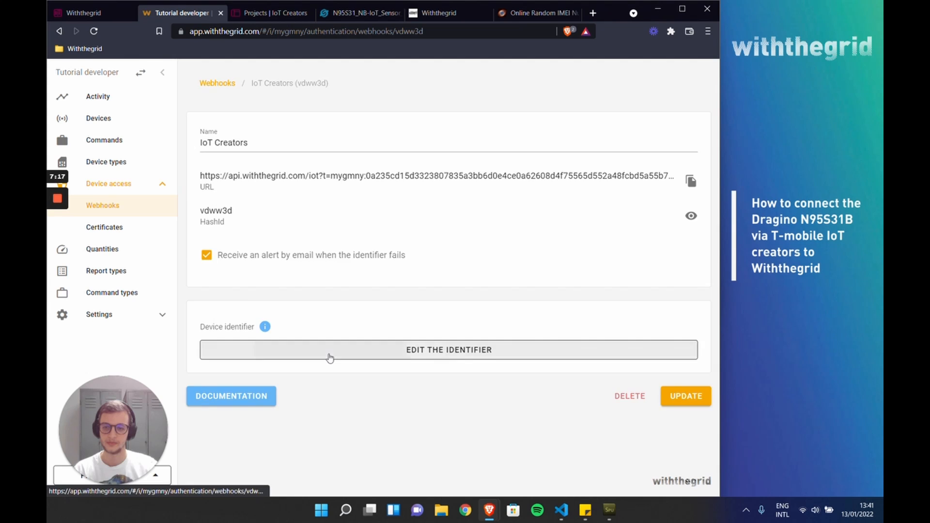
left_click(330, 358)
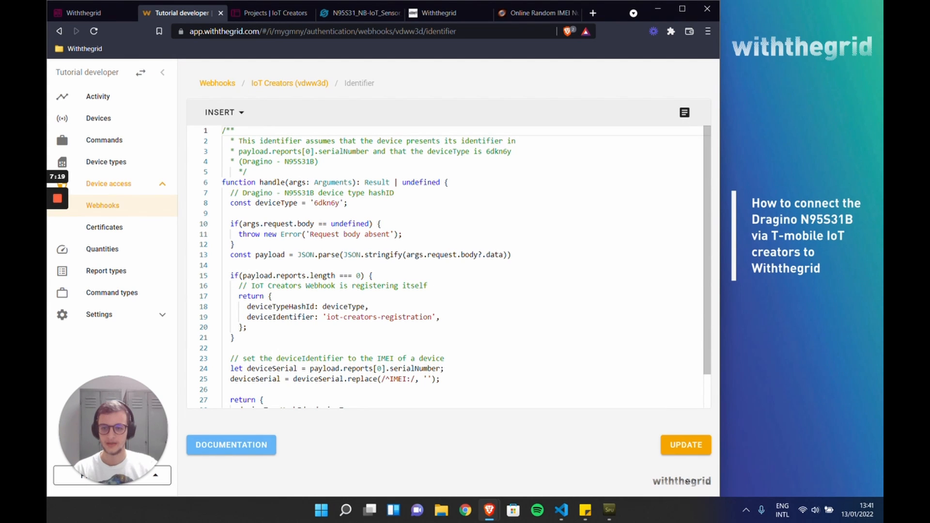
left_click_drag(231, 203, 348, 203)
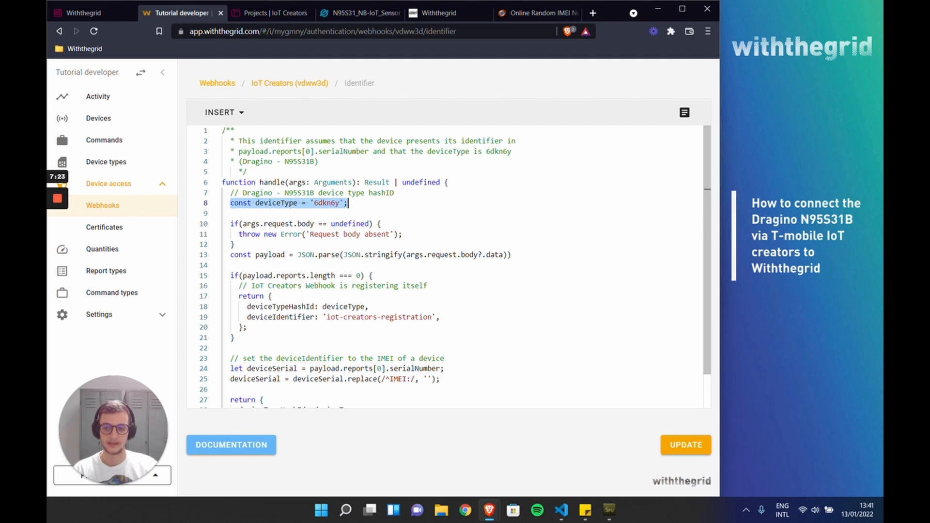
double_click(327, 203)
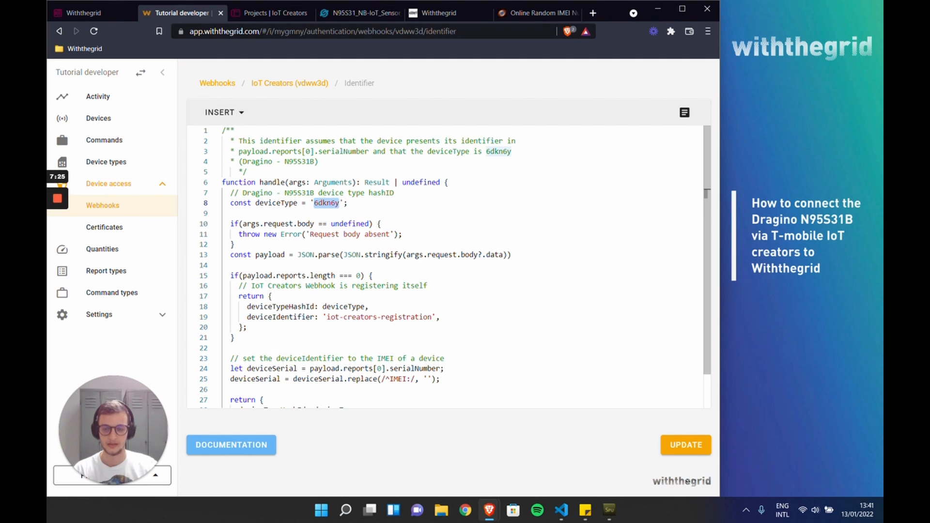
key("ctrl+v")
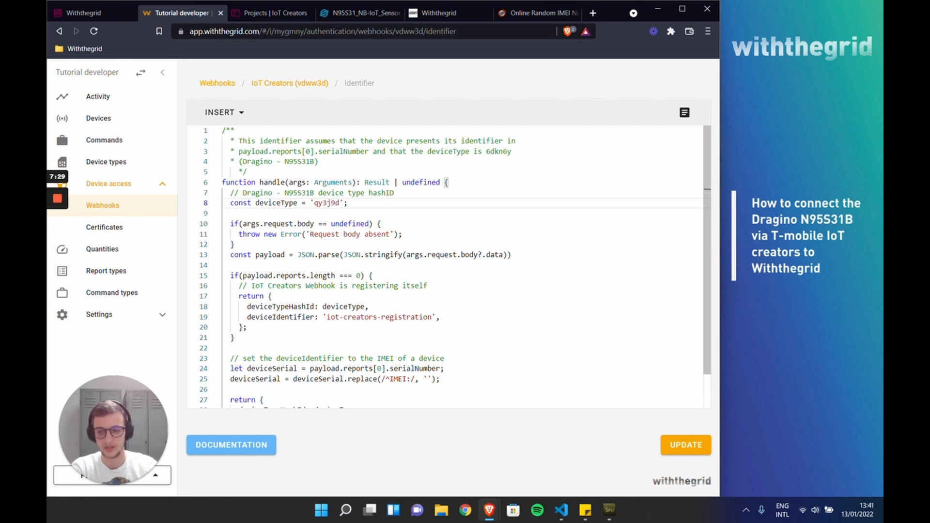
scroll(704, 204, "down", 2)
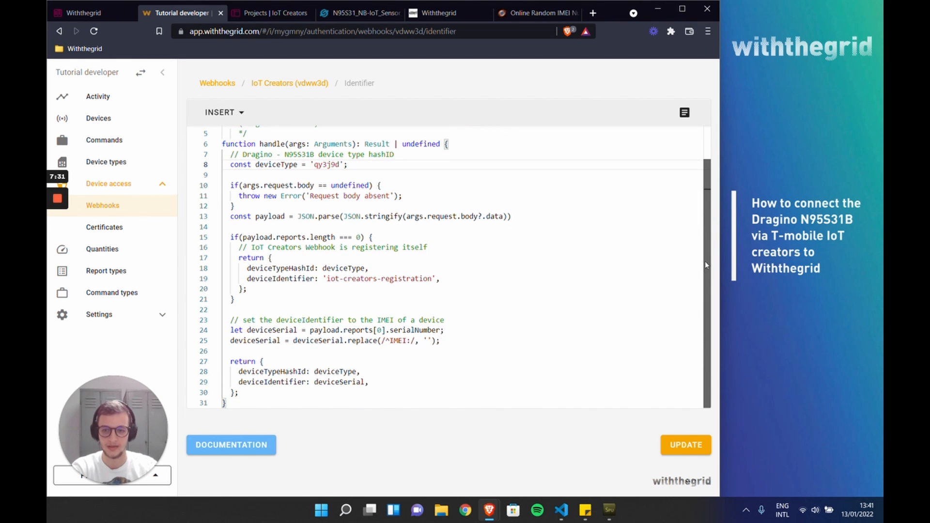
left_click(673, 441)
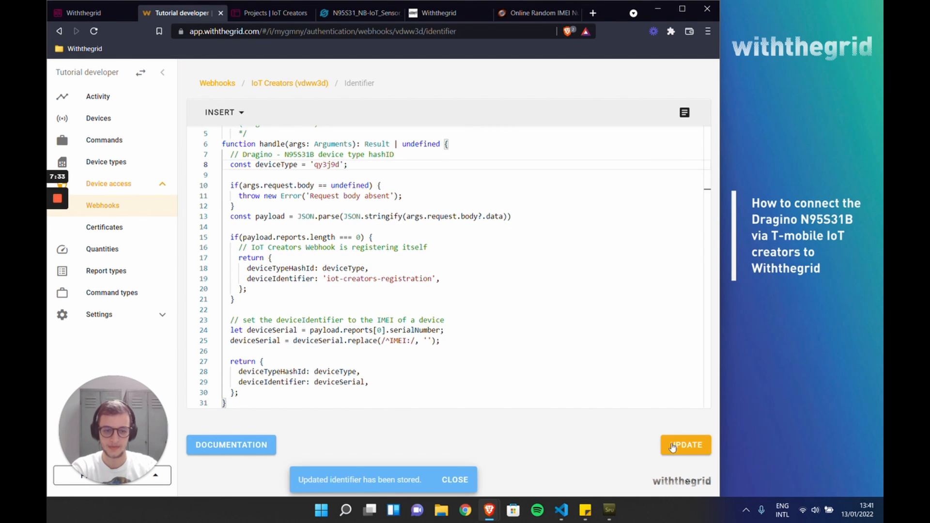
Step: Switch back to IoT Creators and save the Test project's application server settings again with the Withthegrid callback URL
left_click(280, 16)
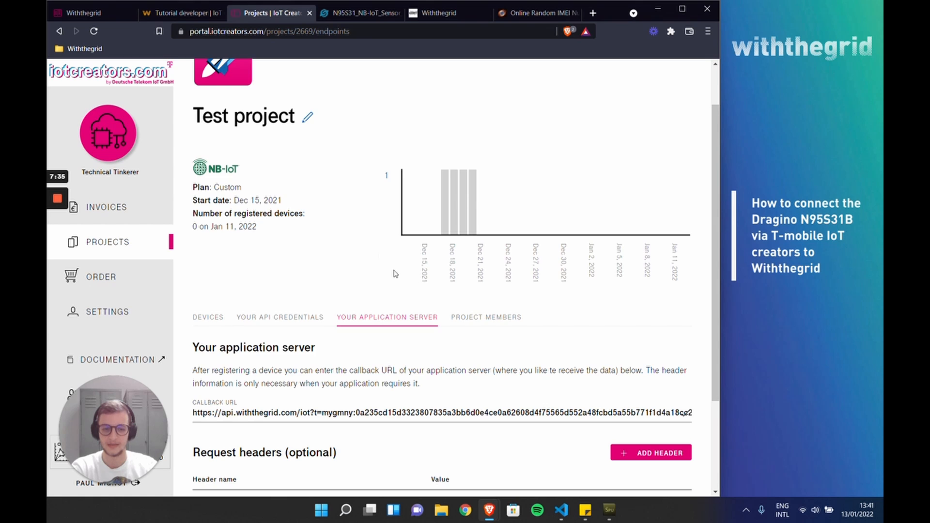
scroll(417, 267, "down", 3)
left_click(224, 423)
left_click_drag(528, 81, 689, 81)
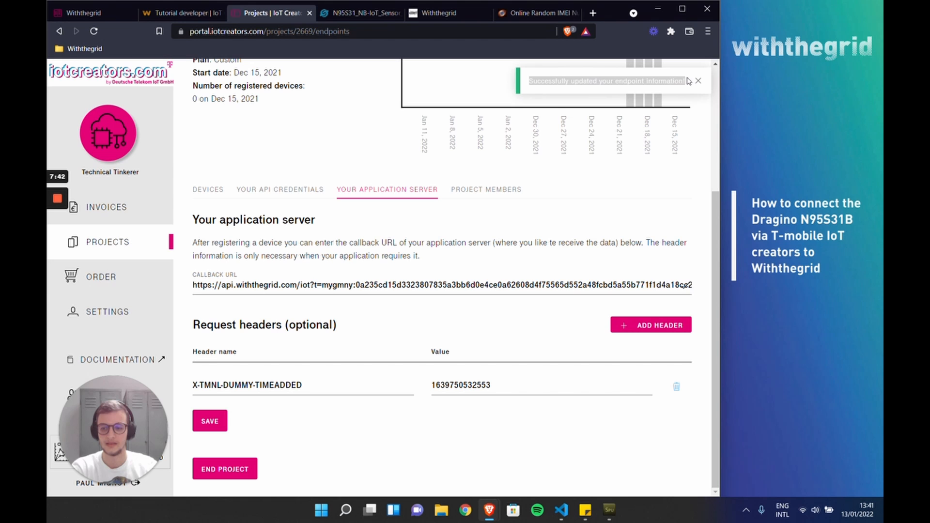
Step: Check the details of the newest incoming request in Withthegrid's activity list
left_click(99, 14)
left_click(184, 12)
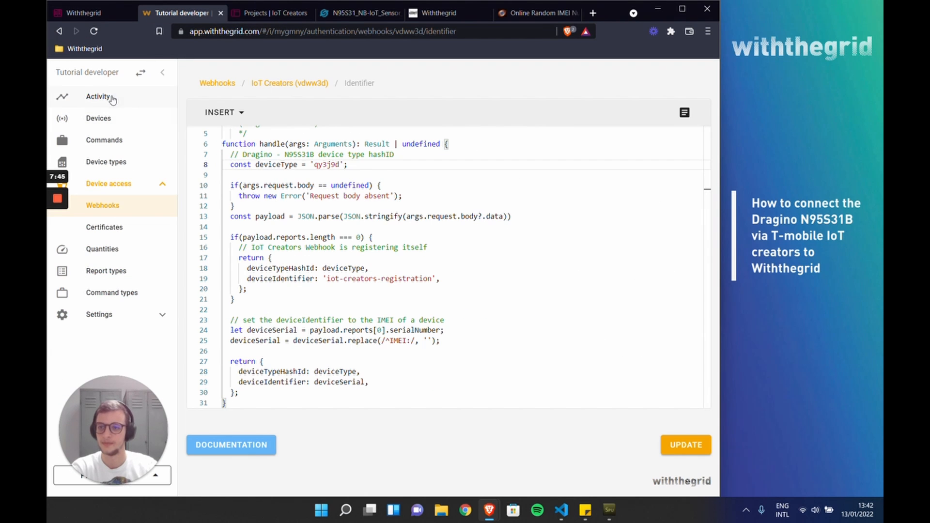
left_click(111, 97)
left_click(281, 159)
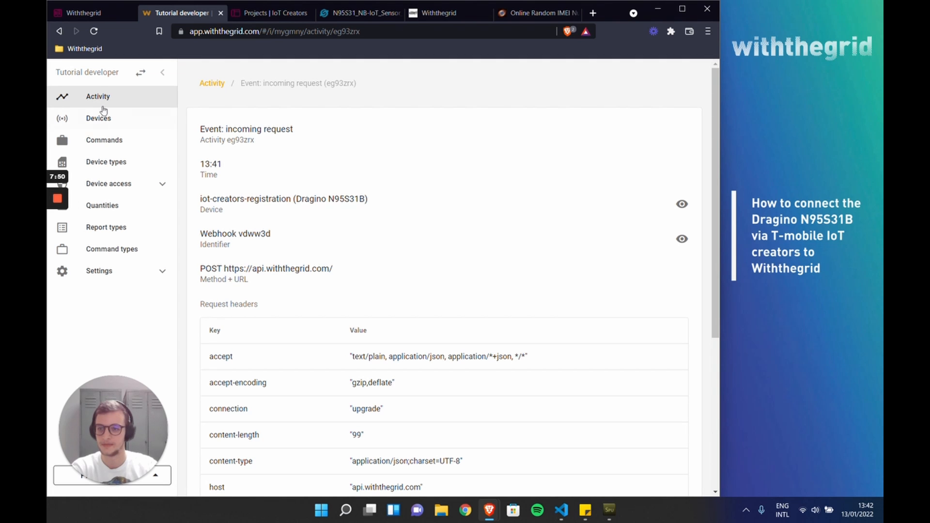
left_click(117, 98)
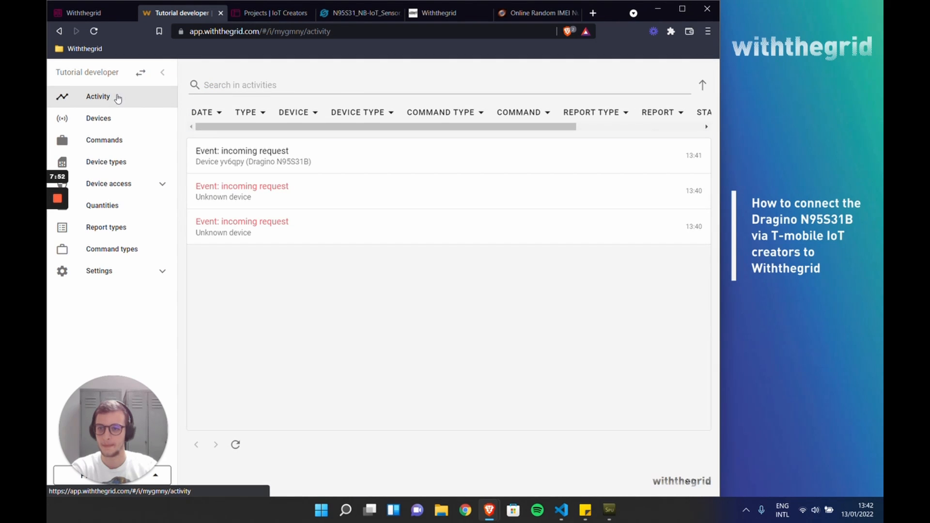
Step: Delete the device registered with the random IMEI from the IoT Creators "Test project"
left_click(256, 15)
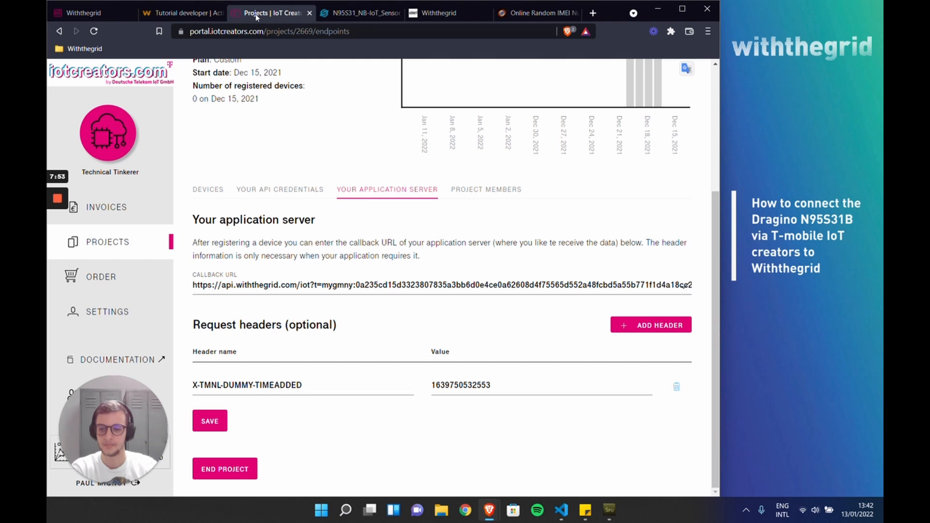
left_click(205, 189)
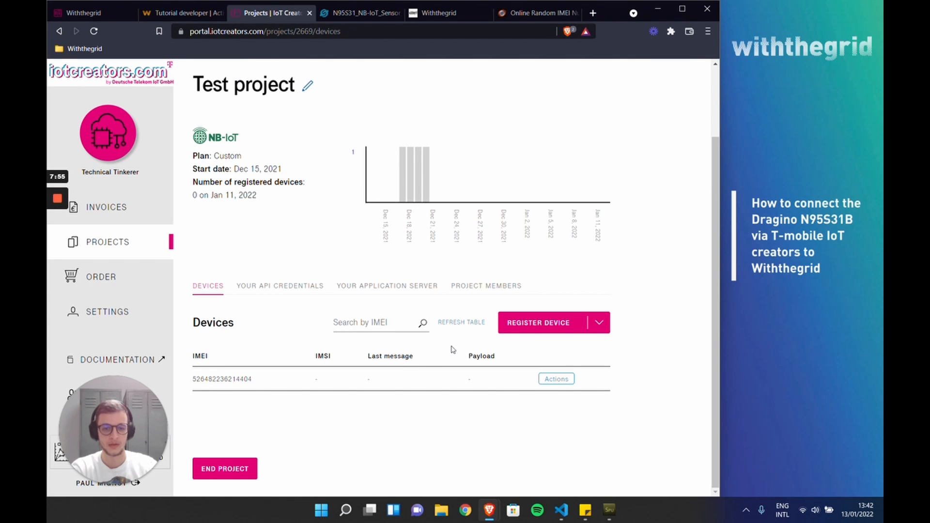
left_click(549, 381)
left_click(547, 394)
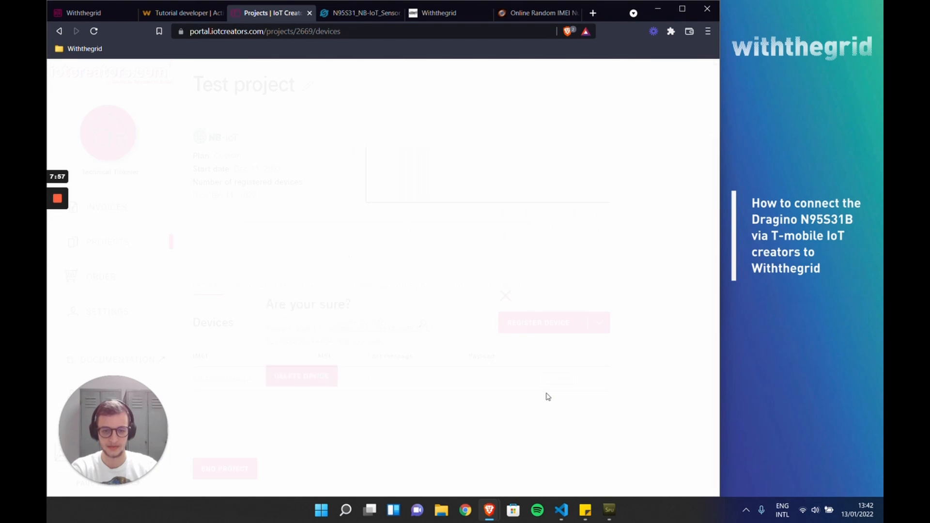
left_click(310, 314)
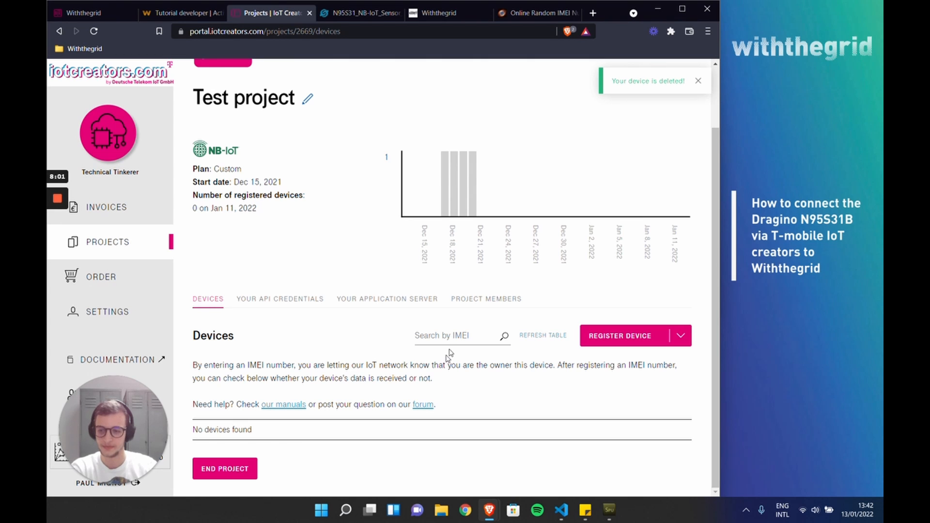
Step: Register a device in the IoT Creators "Test project" with the sensor's own IMEI, pasted in, and the UDP protocol
left_click(614, 335)
left_click(230, 228)
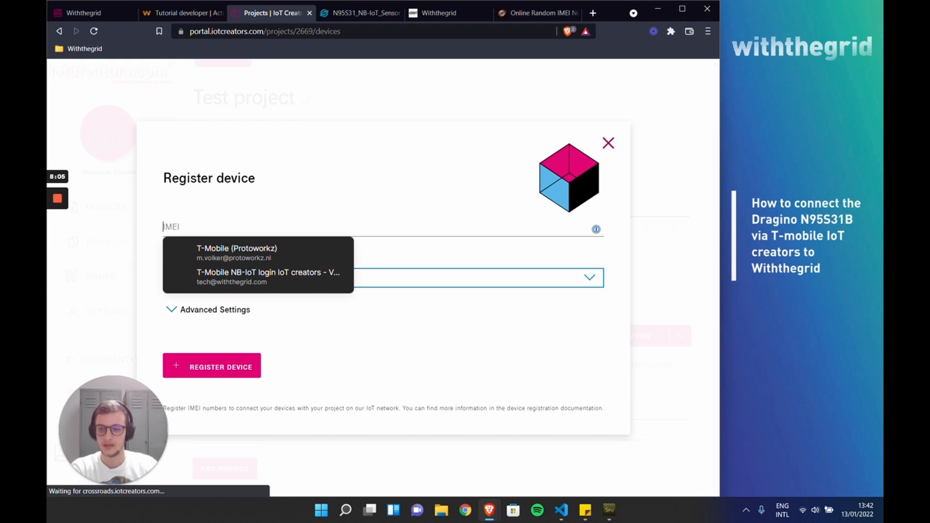
key("alt+Tab")
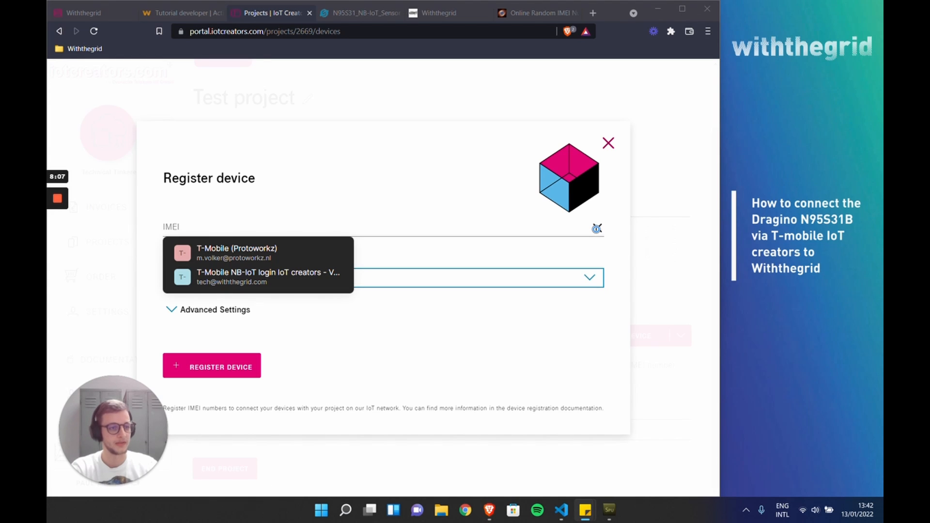
key("alt+Tab")
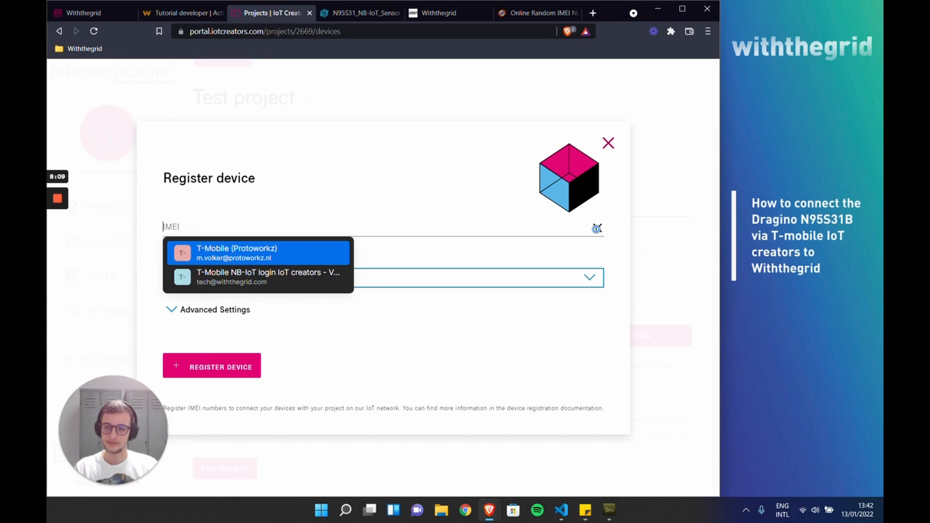
key("ctrl+v")
left_click(322, 281)
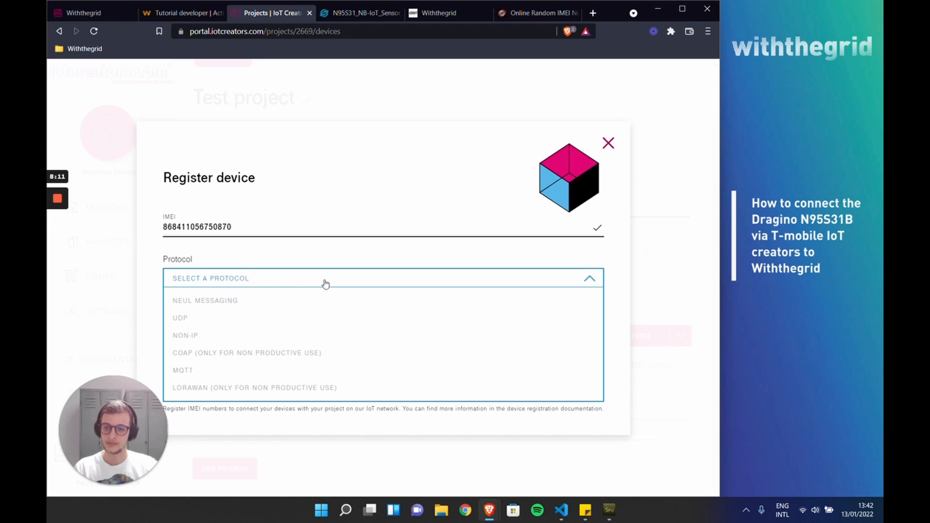
left_click(190, 318)
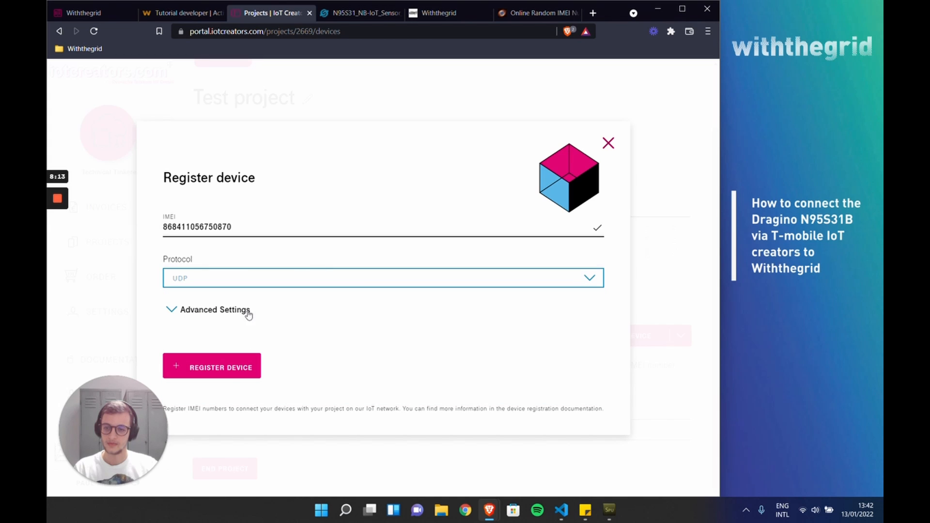
left_click(236, 372)
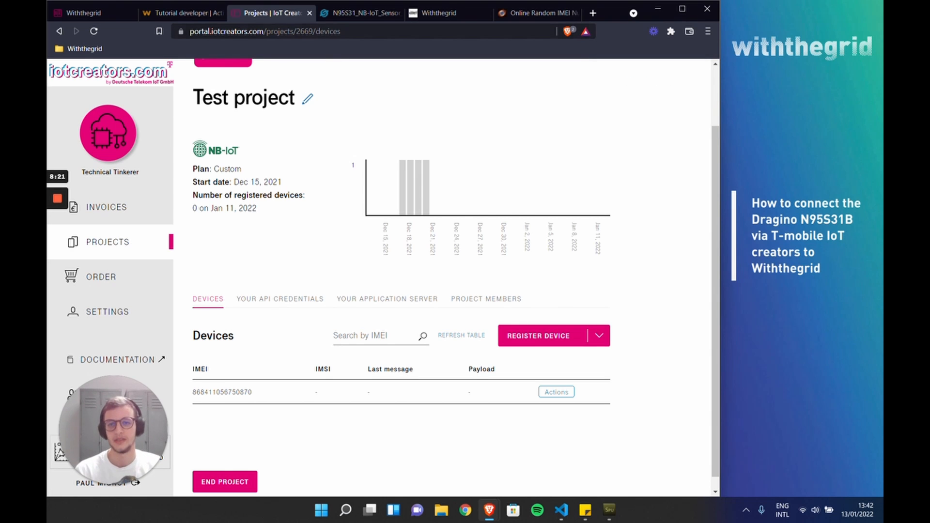
Step: Review the power-on jumper in the Dragino manual and the wiring, APN and AT+SERVADDR settings in the IoT Creators sticky note
left_click(355, 14)
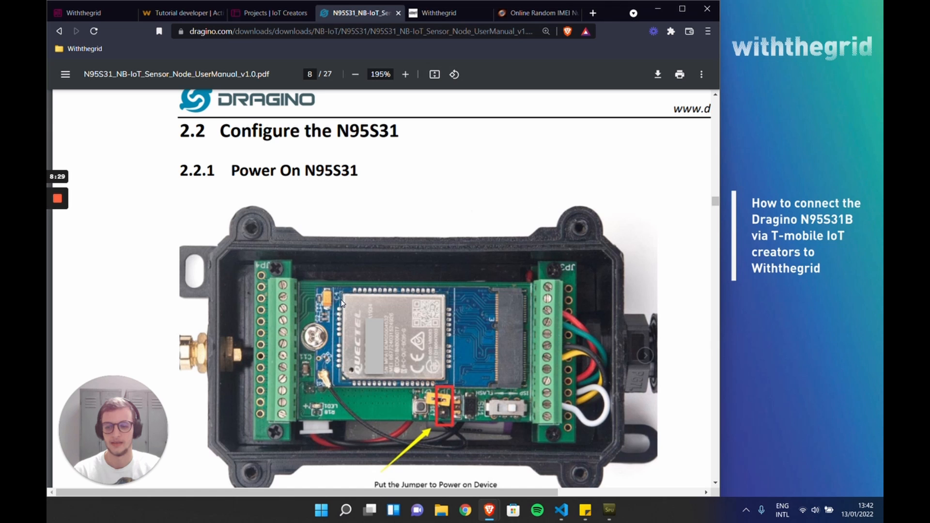
scroll(346, 299, "down", 1)
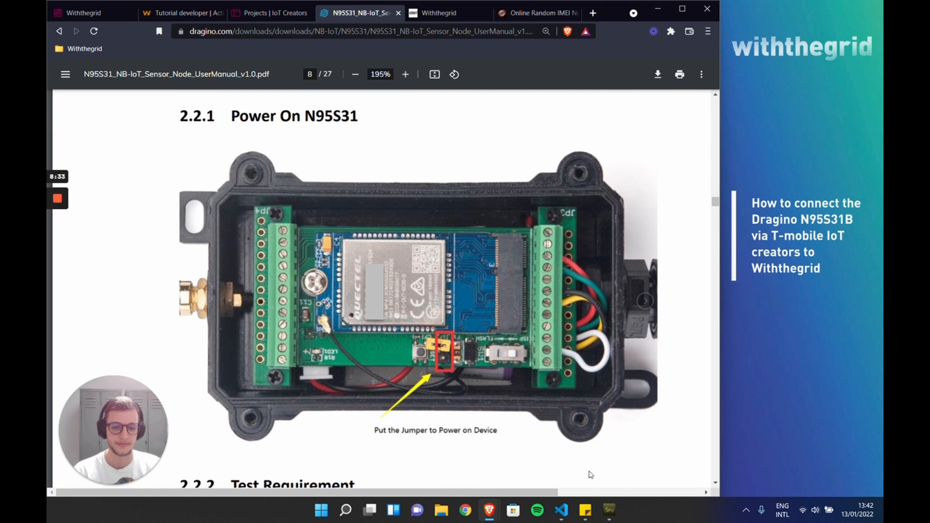
mouse_move(585, 509)
left_click(561, 455)
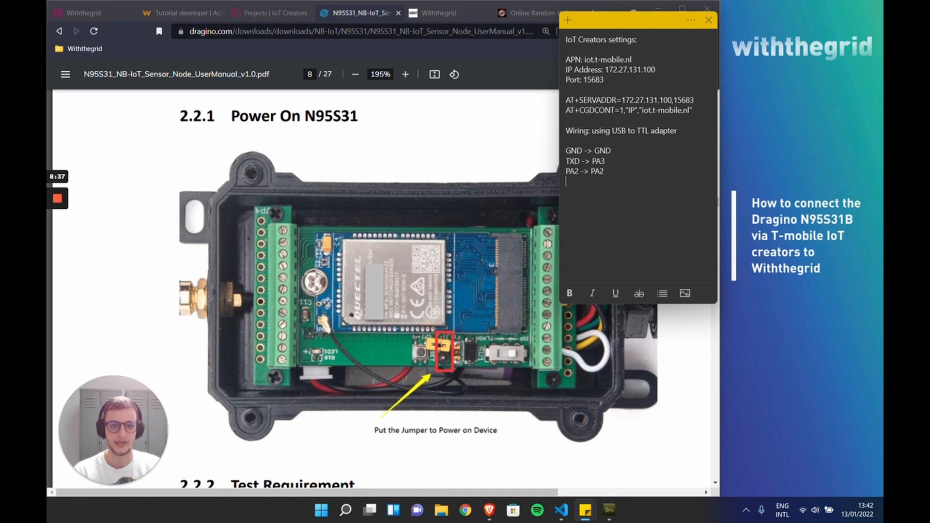
left_click_drag(591, 131, 655, 130)
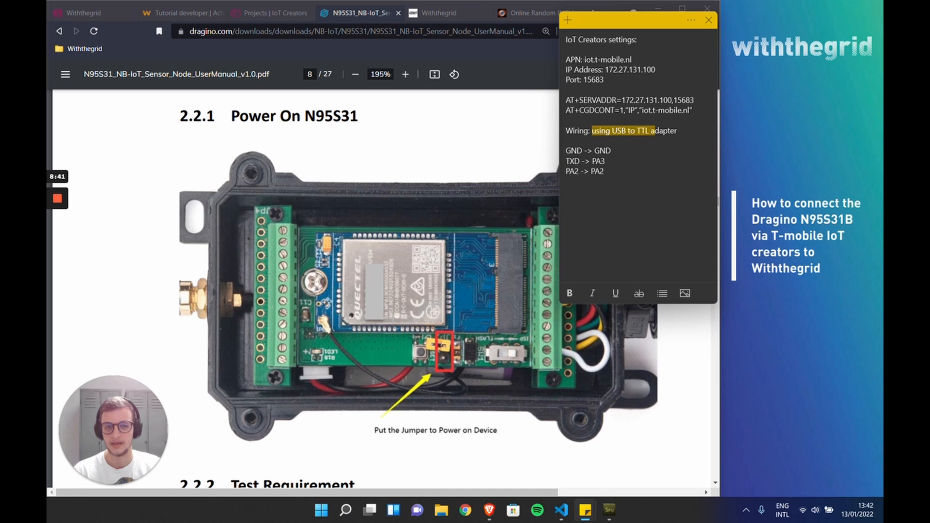
left_click(566, 140)
triple_click(630, 100)
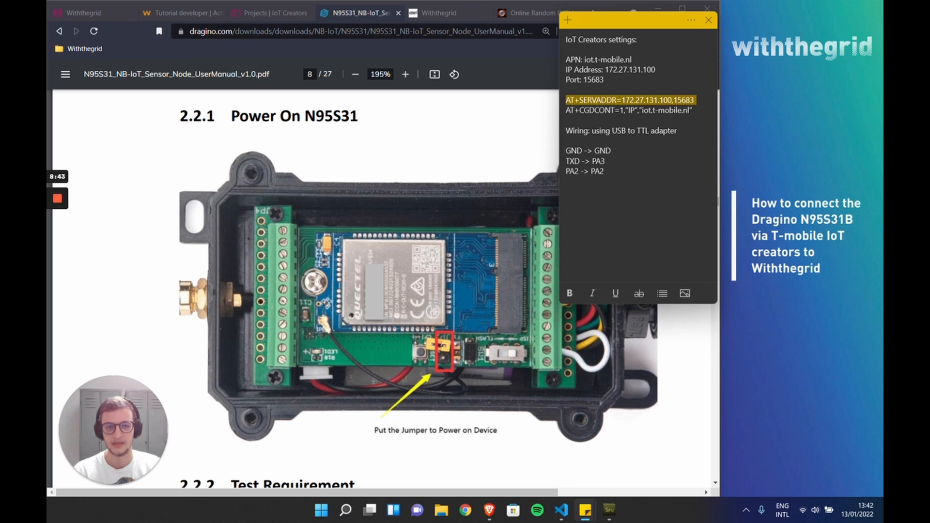
left_click(611, 101)
left_click_drag(566, 60, 591, 70)
left_click(575, 80)
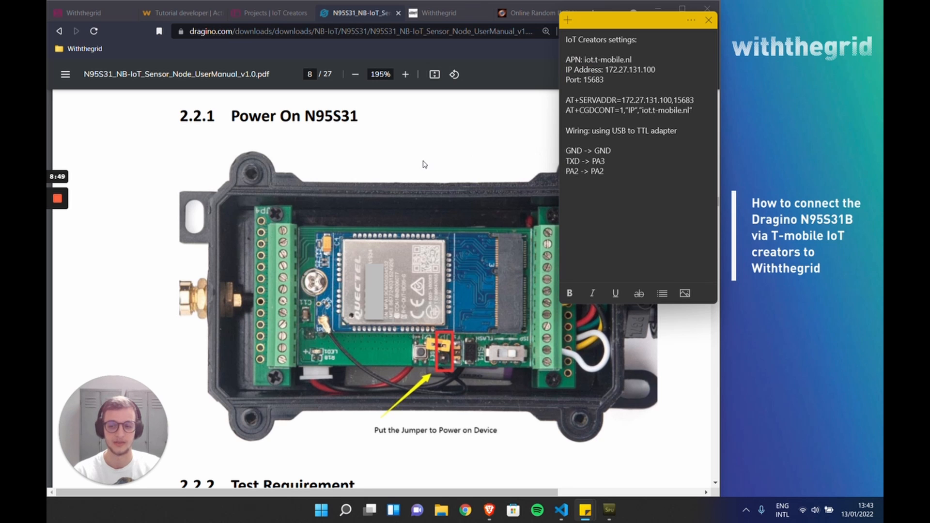
left_click(386, 111)
Step: Switch to Serial Port Utility and move its window into the browser area
mouse_move(609, 511)
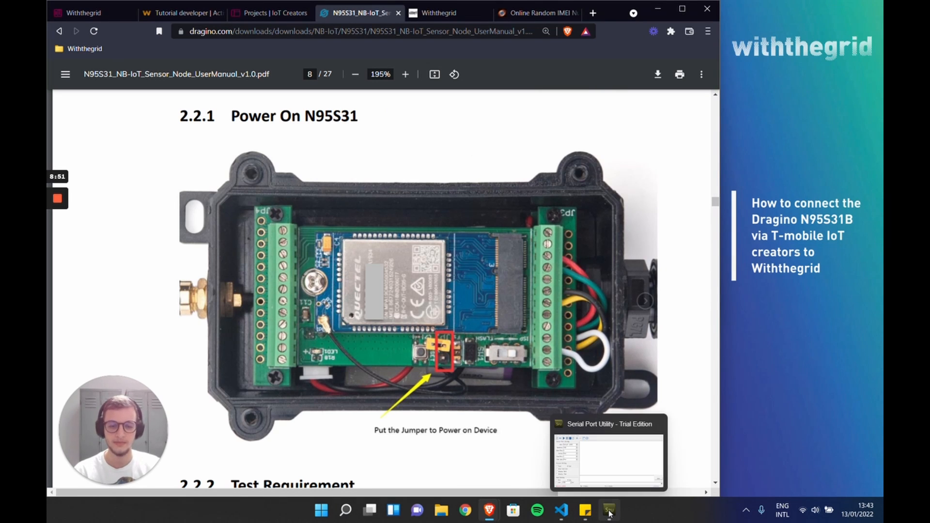
left_click(609, 511)
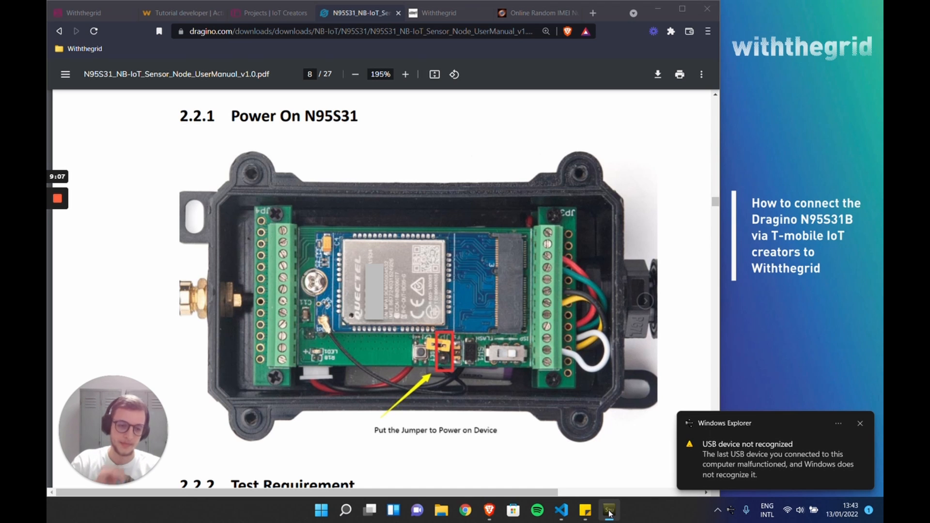
left_click(610, 517)
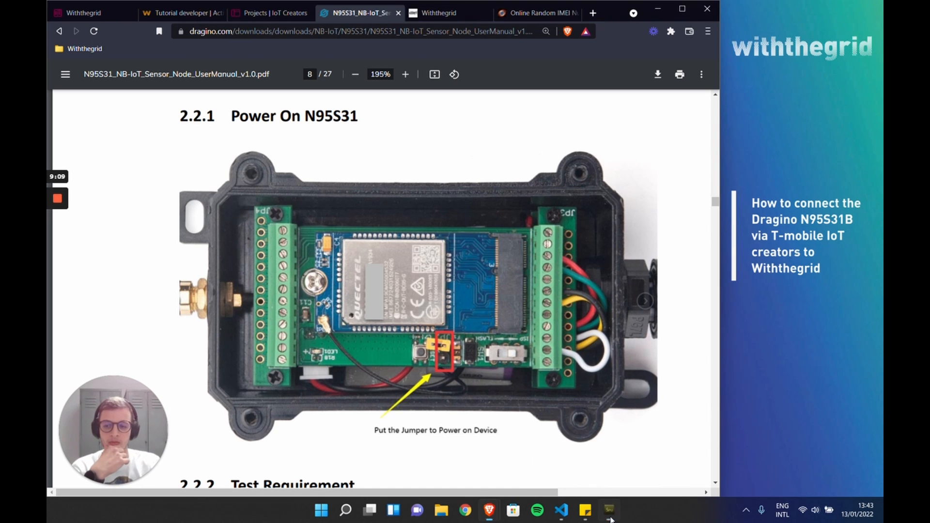
left_click(610, 517)
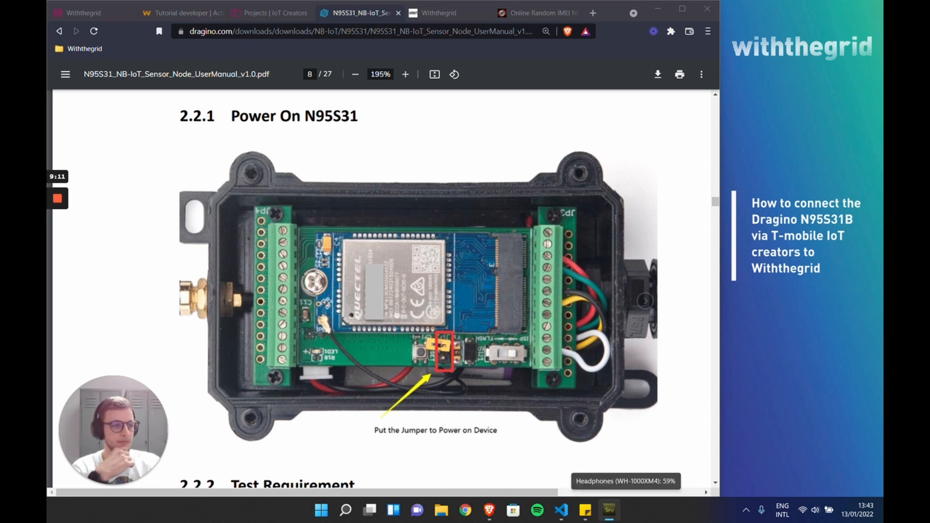
left_click_drag(883, 110, 318, 86)
left_click(110, 112)
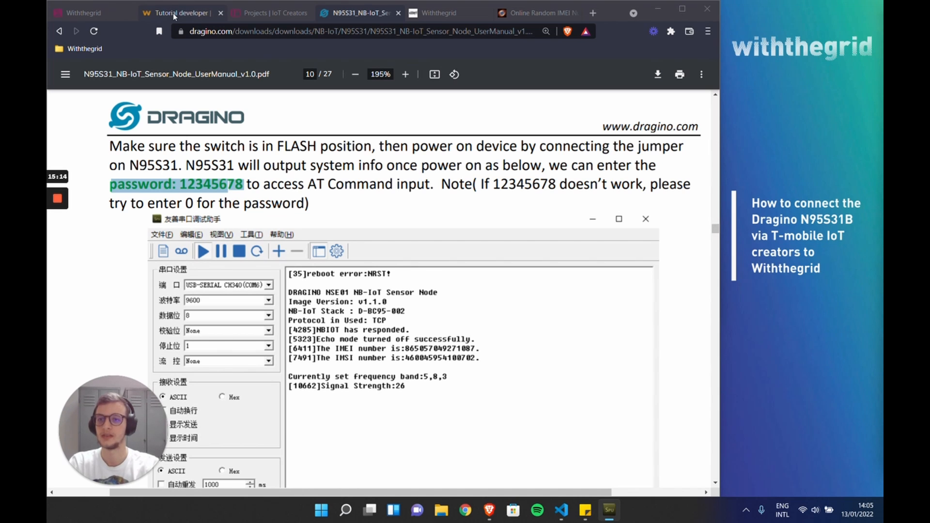
Step: Reload the "Test project" page in IoT Creators and check the registered device's last message and payload
left_click(268, 12)
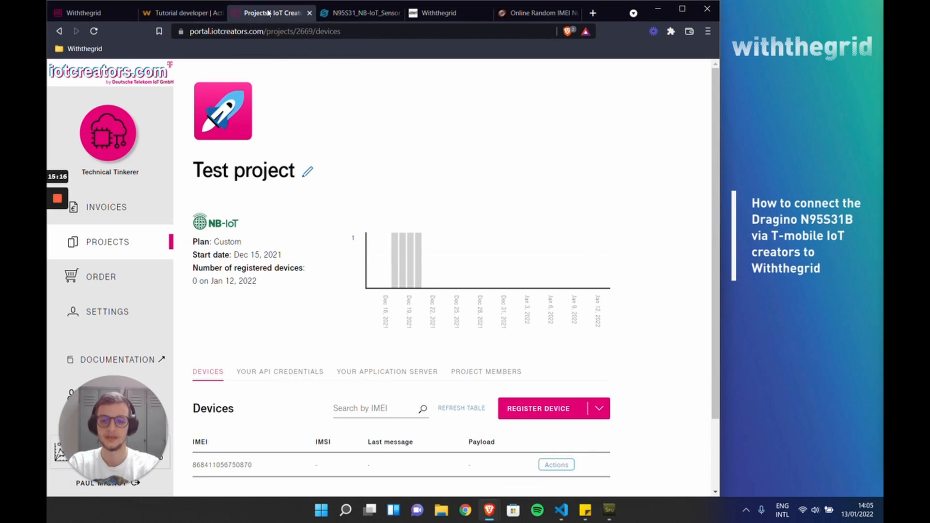
left_click(94, 31)
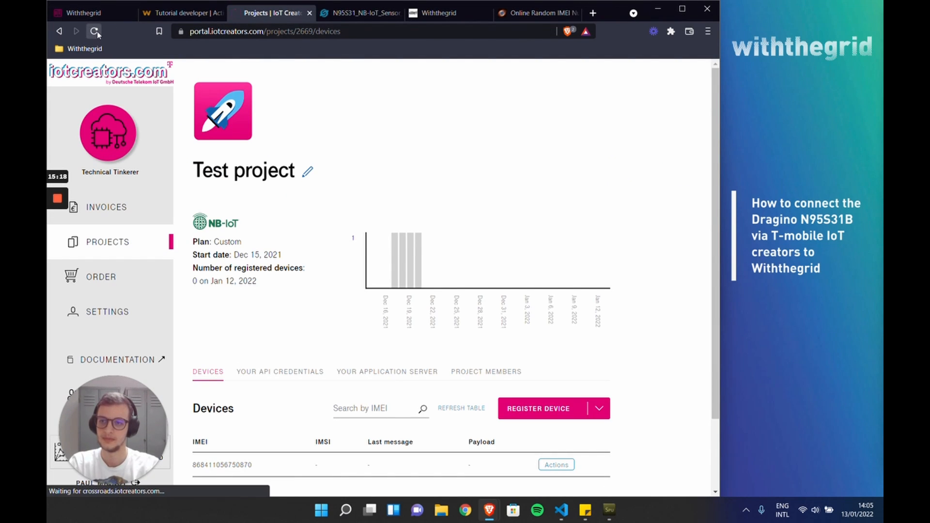
scroll(219, 188, "down", 1)
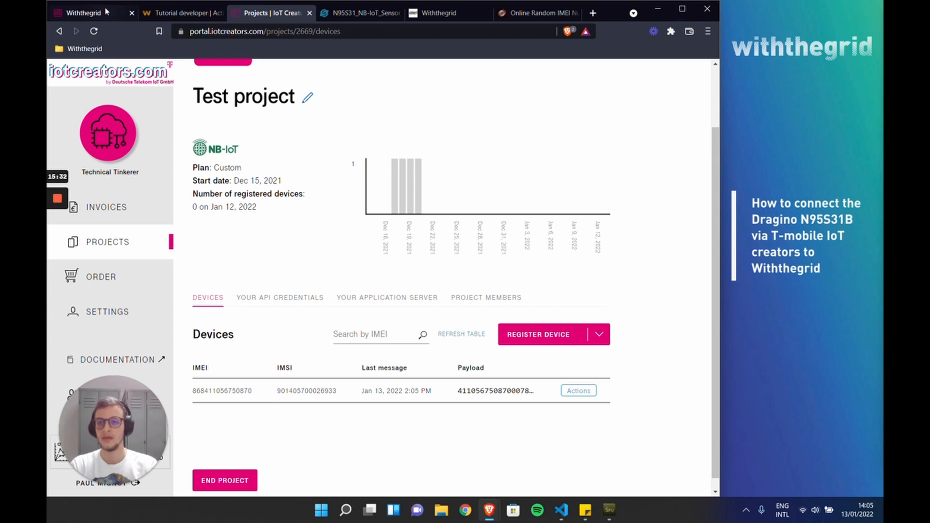
Step: Consult Step 8 of the IoT Creators Withthegrid guide and refresh Withthegrid's activity list to check the latest incoming requests
left_click(87, 12)
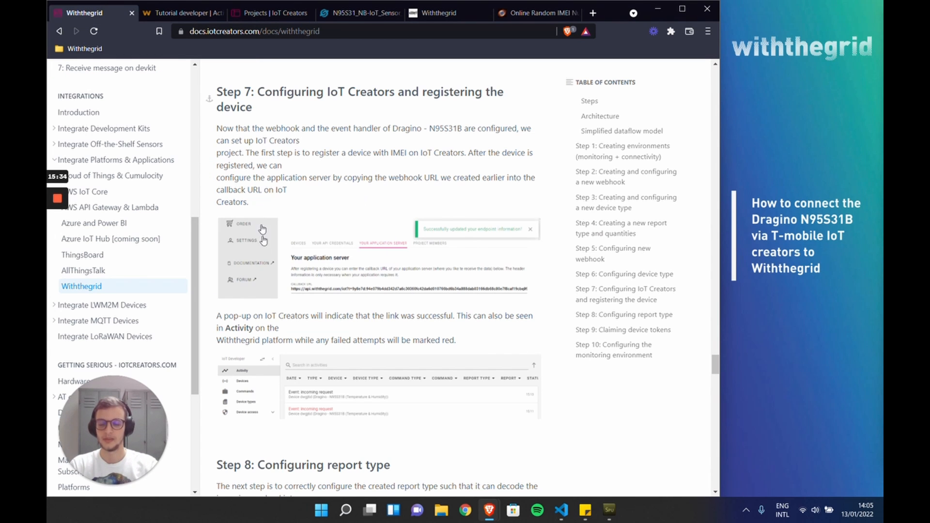
scroll(263, 237, "down", 8)
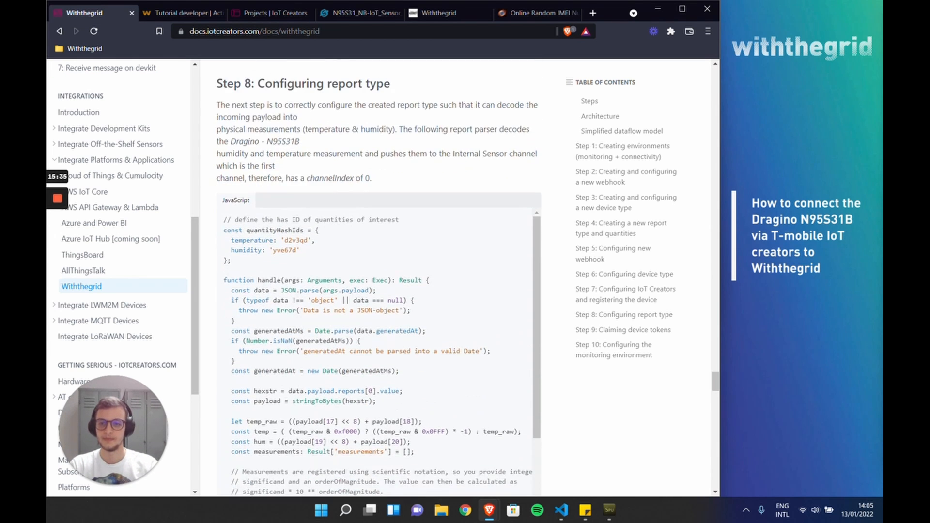
left_click(177, 15)
left_click(236, 444)
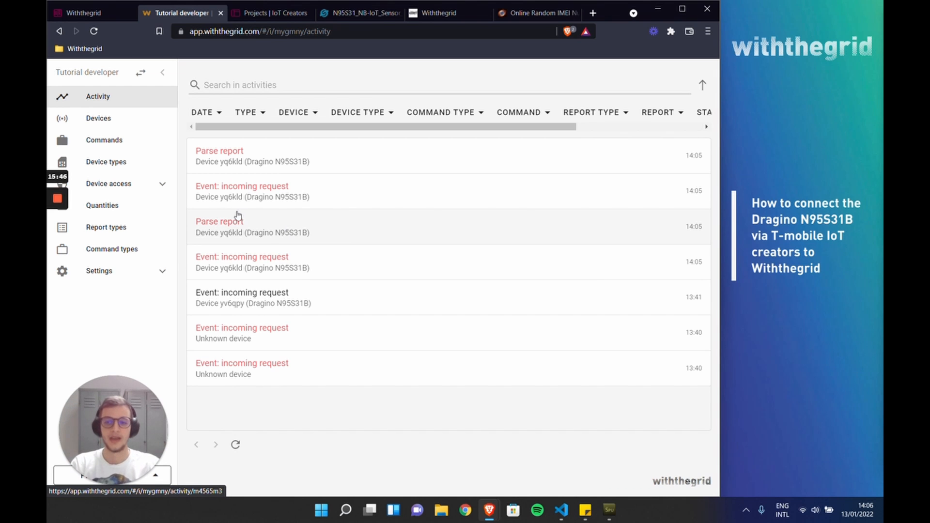
left_click(88, 18)
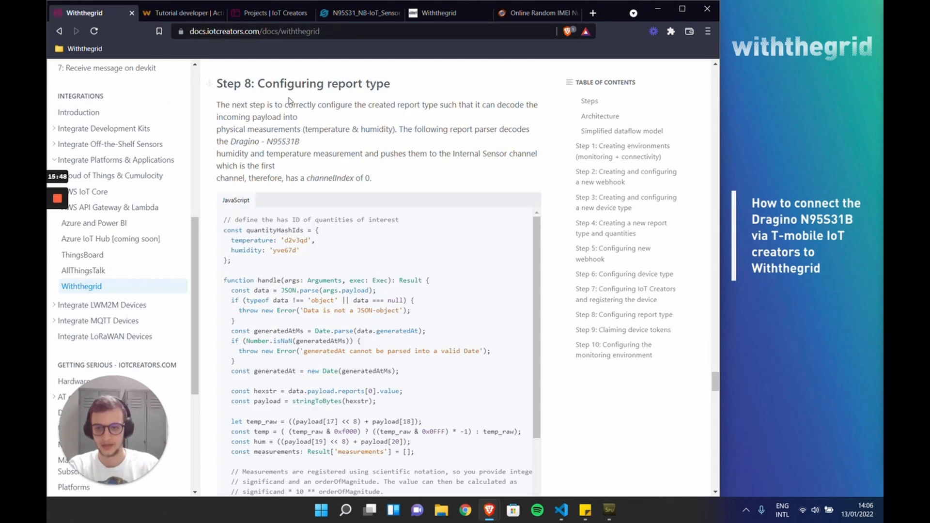
Step: Clear the reportTypeHashId value in the event handler of the Dragino N95S31B device type in Withthegrid and save the handler
left_click(170, 14)
left_click(138, 186)
left_click(120, 161)
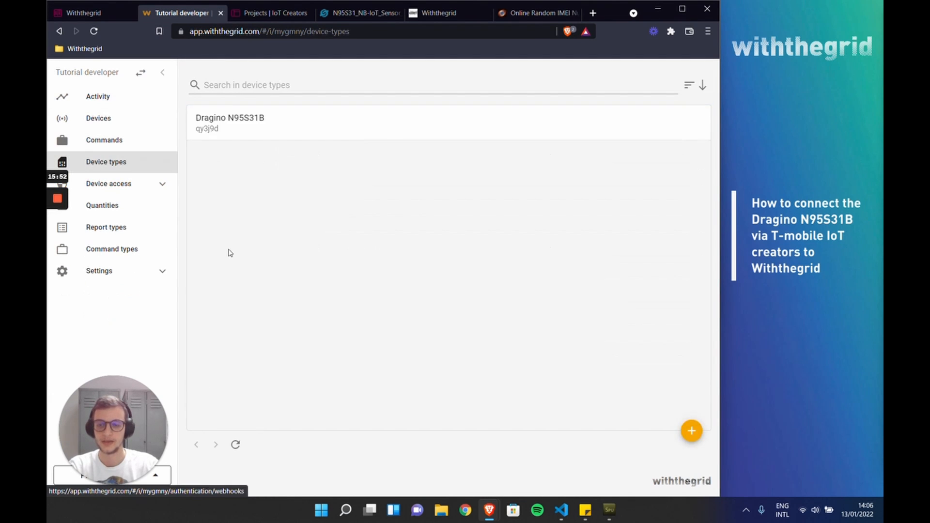
left_click(243, 124)
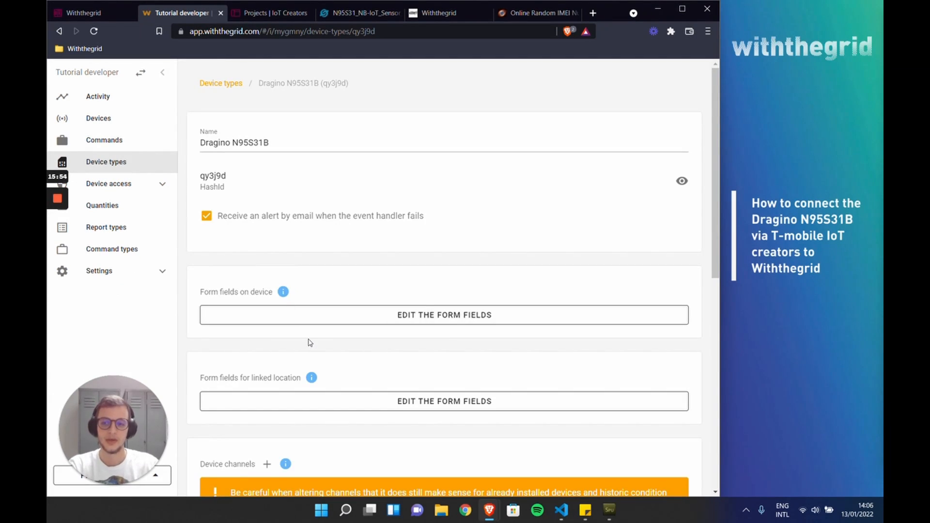
scroll(288, 273, "down", 3)
scroll(289, 275, "down", 5)
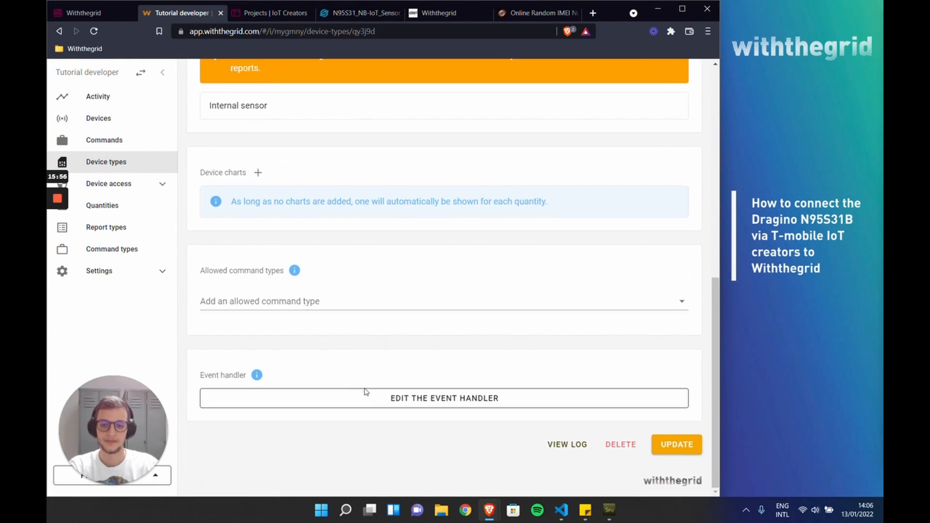
left_click(373, 397)
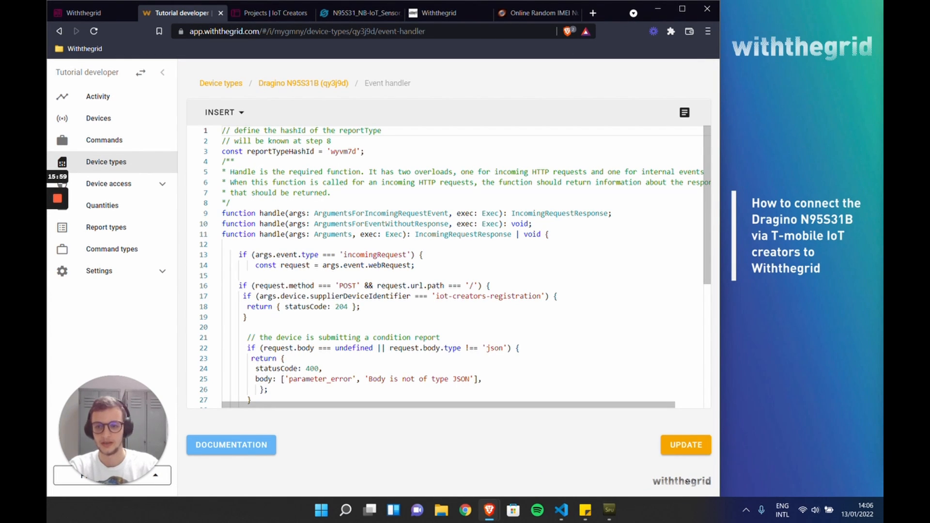
double_click(345, 151)
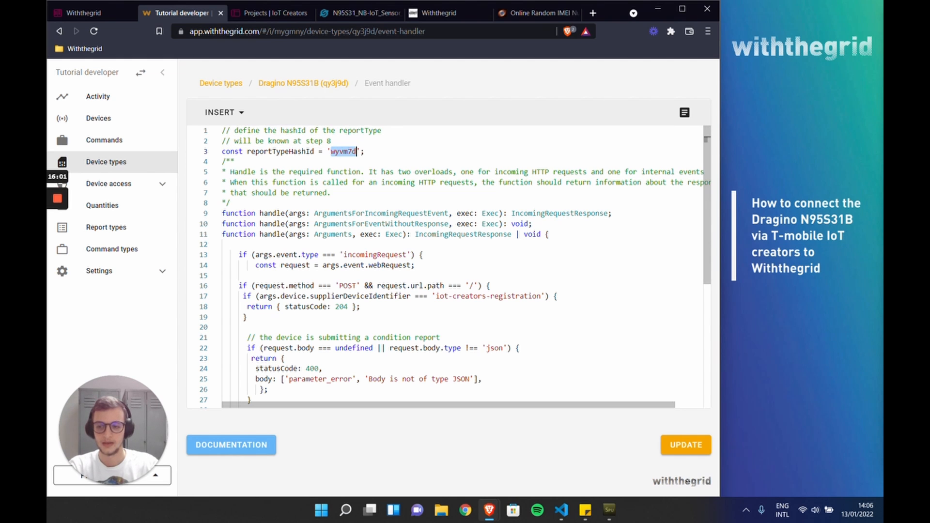
key("BackSpace")
left_click(674, 449)
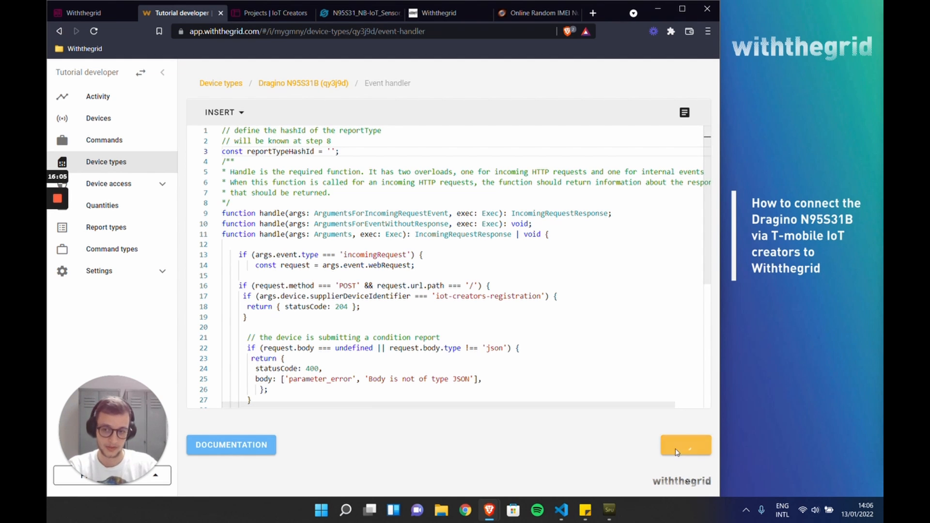
Step: Copy the hash ID of the "Dragino N95S31B report" report type
left_click(111, 226)
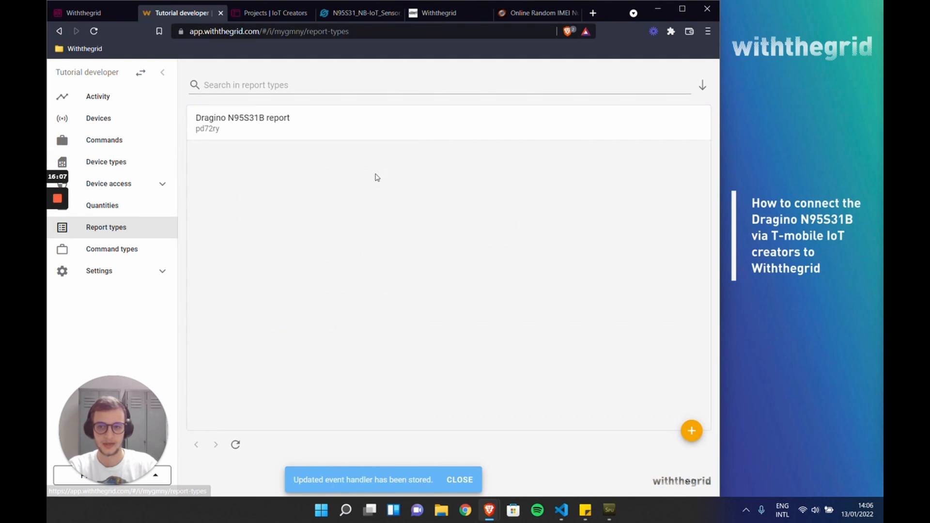
left_click(230, 139)
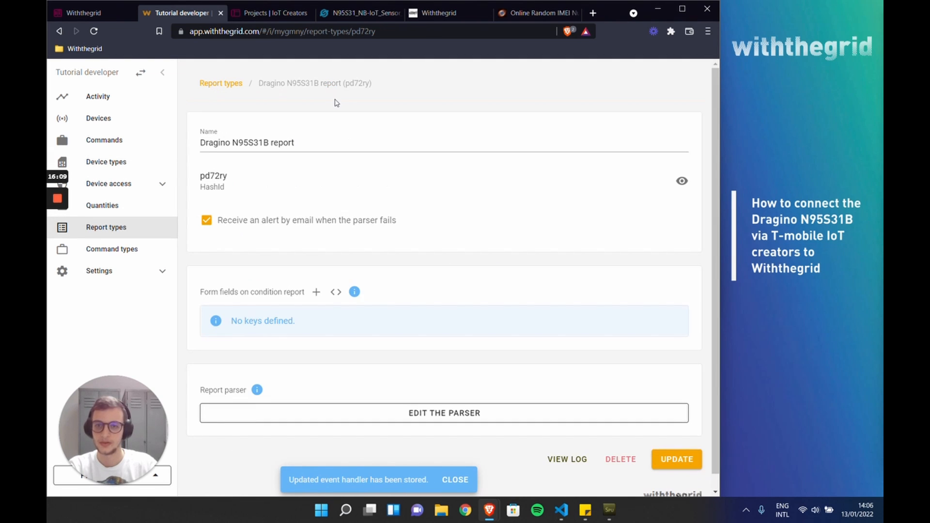
double_click(357, 83)
key("ctrl+c")
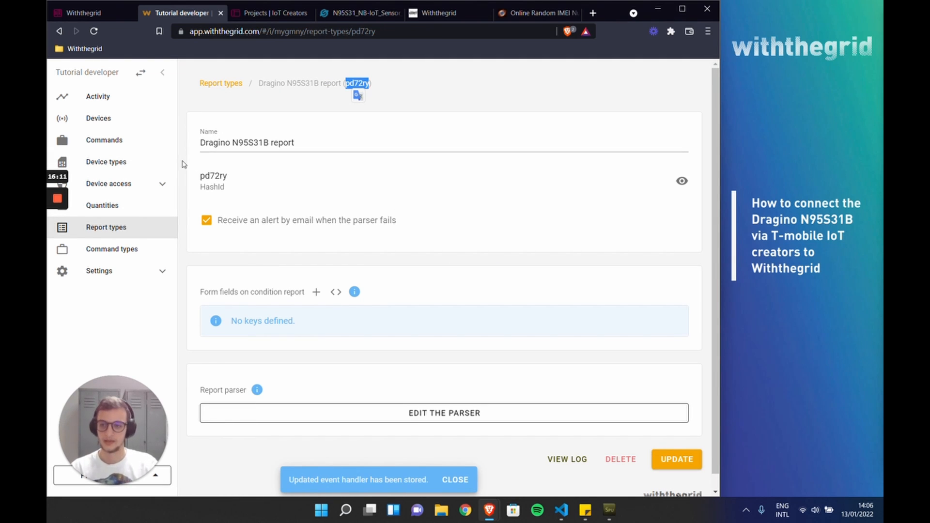
Step: Set reportTypeHashId to 'pd72ry' in the Dragino N95S31B device type's event handler and save the handler
left_click(119, 162)
left_click(234, 124)
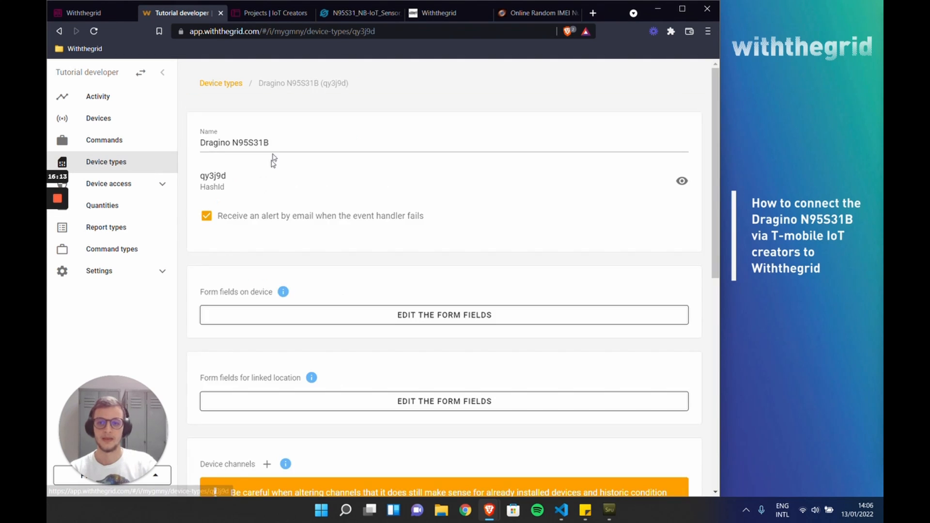
scroll(368, 388, "down", 8)
left_click(415, 398)
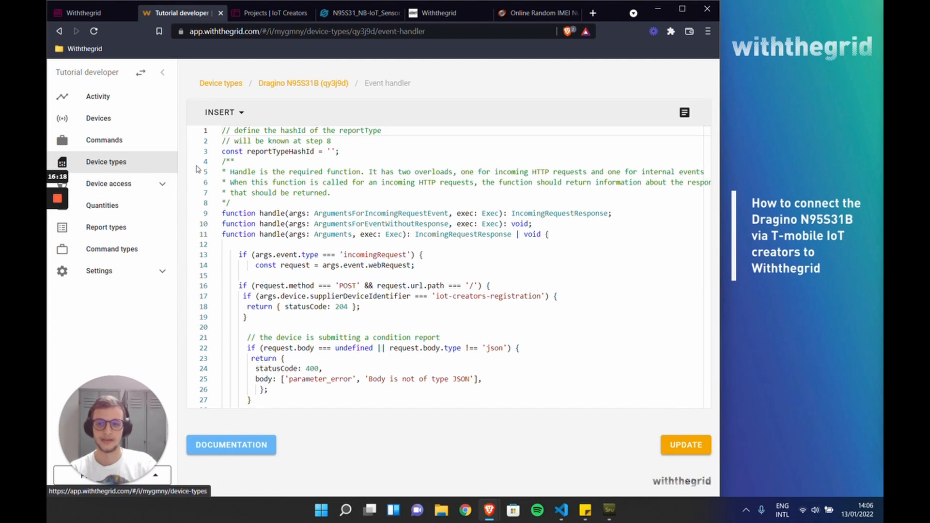
left_click(334, 151)
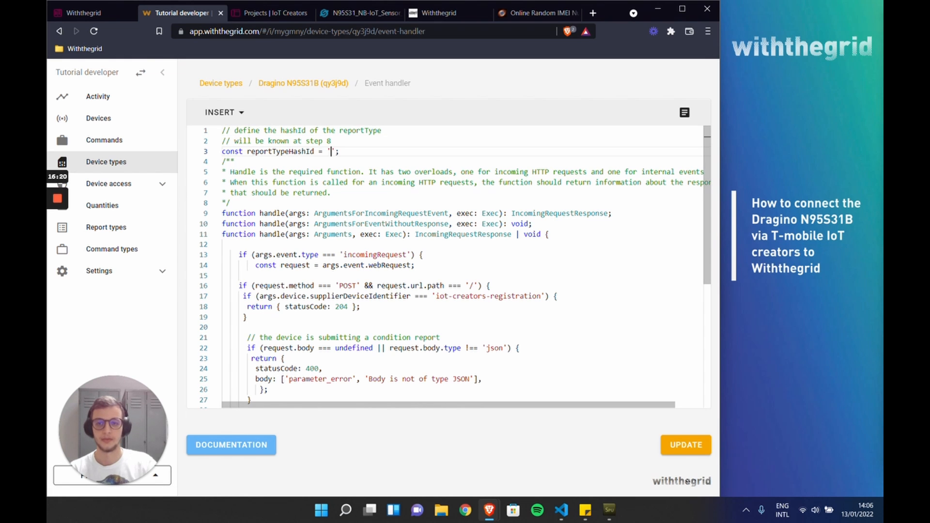
key("ctrl+v")
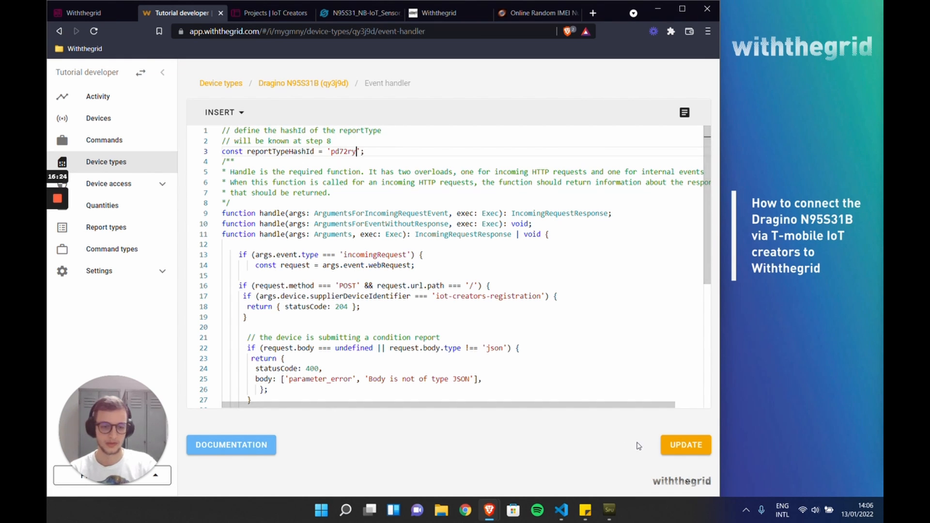
left_click(685, 442)
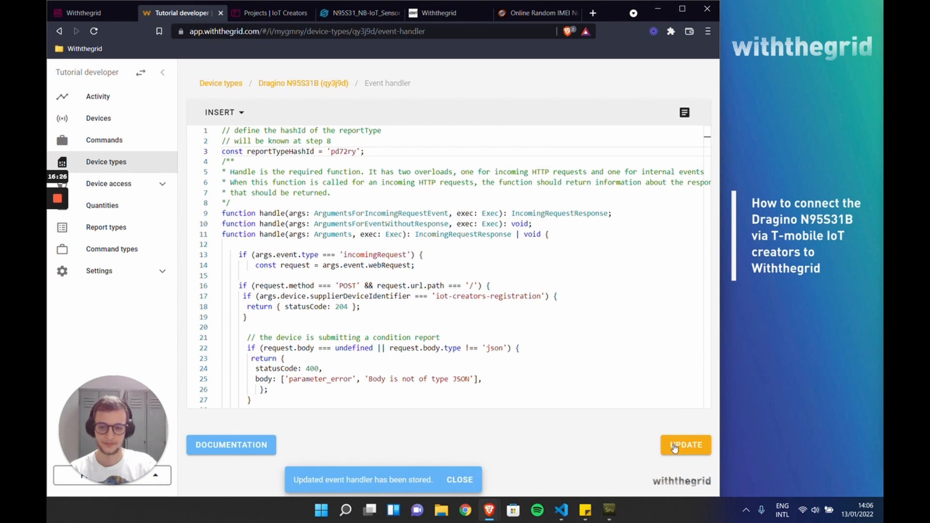
Step: Delete all the default code from the parser of the "Dragino N95S31B report" report type
left_click(100, 228)
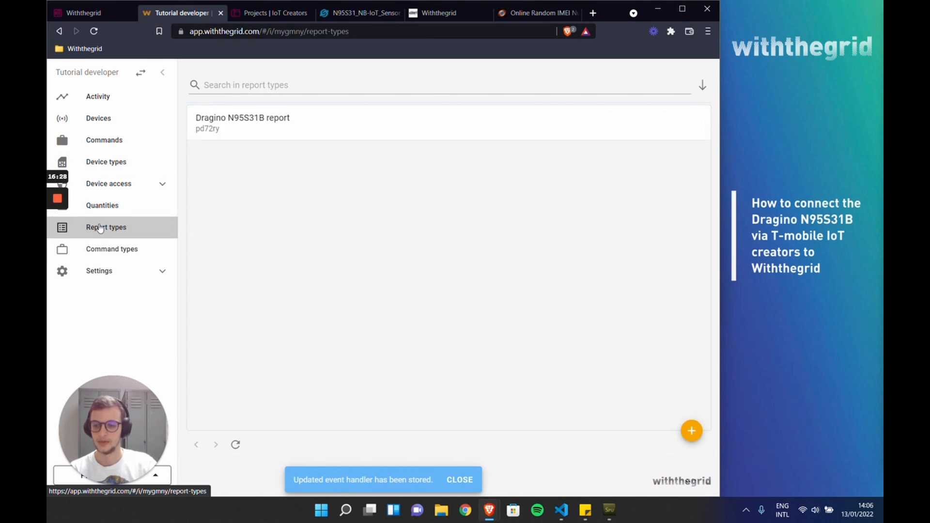
left_click(269, 130)
left_click(390, 405)
left_click(420, 213)
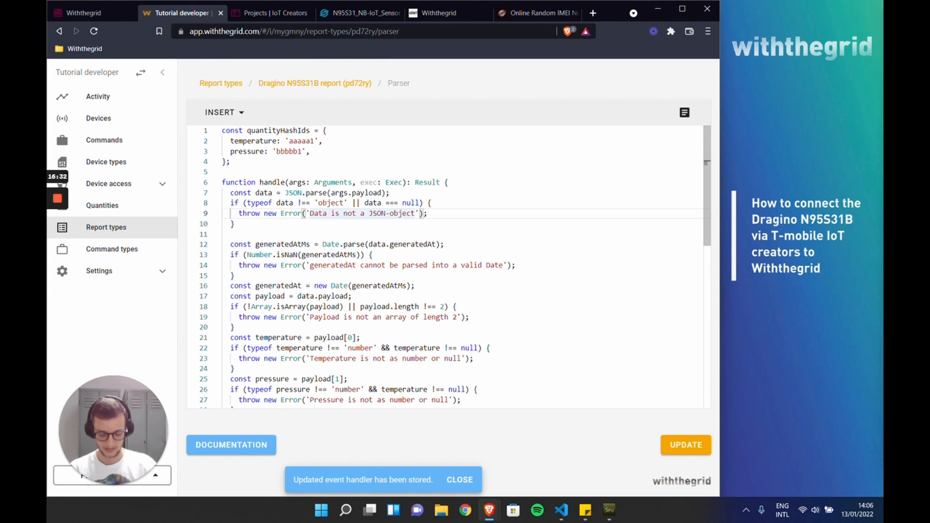
key("ctrl+a")
key("Delete")
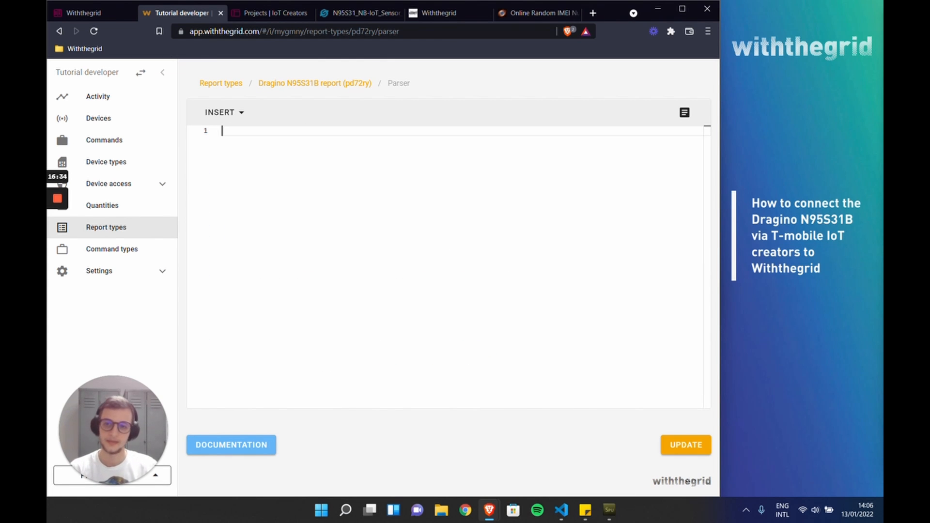
Step: Copy the Step 8 report parser code from the IoT Creators documentation into the empty Dragino N95S31B report parser
left_click(102, 14)
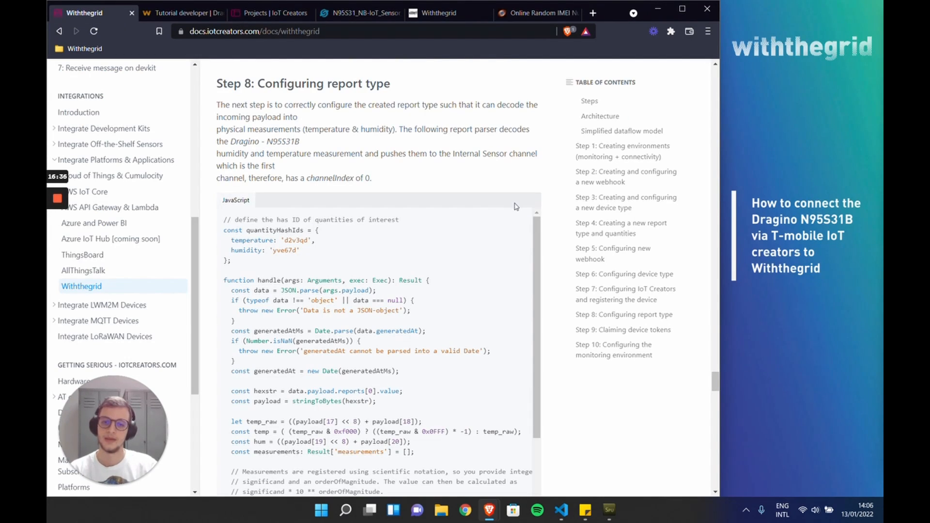
left_click(528, 220)
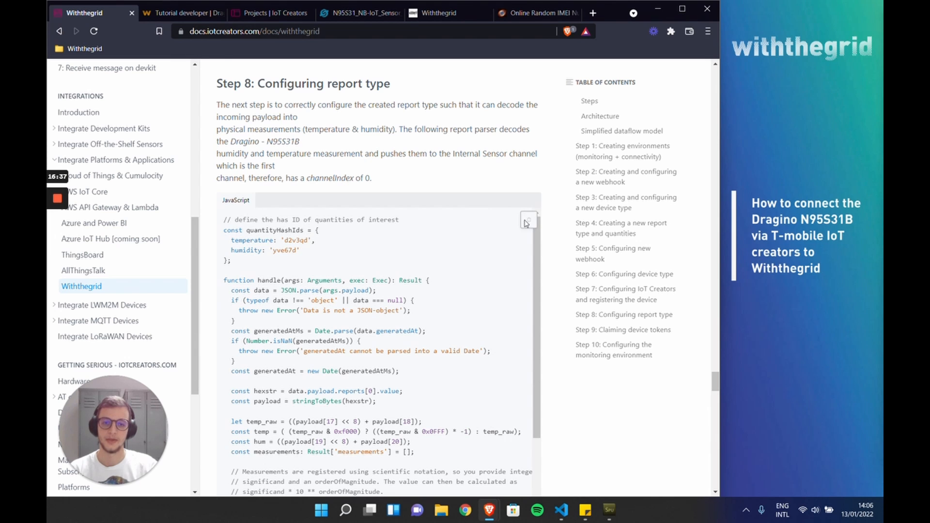
left_click(188, 15)
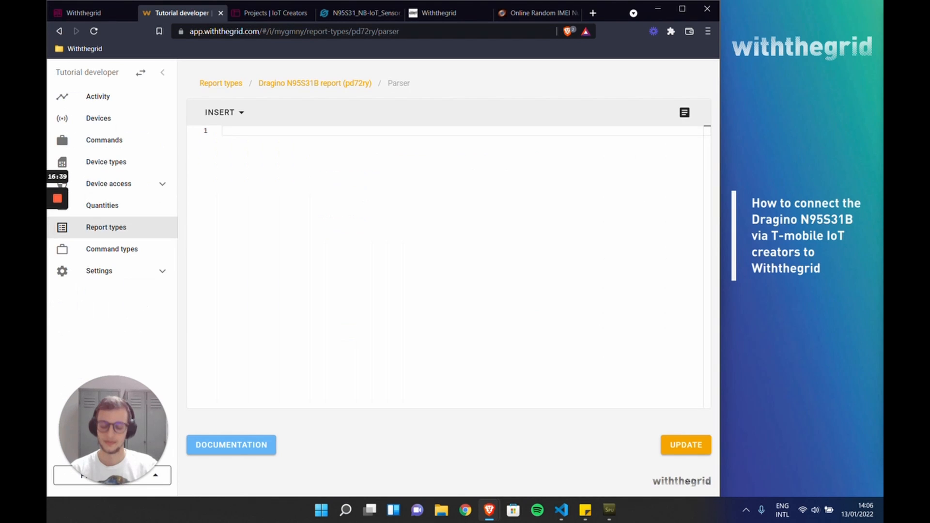
key("ctrl+v")
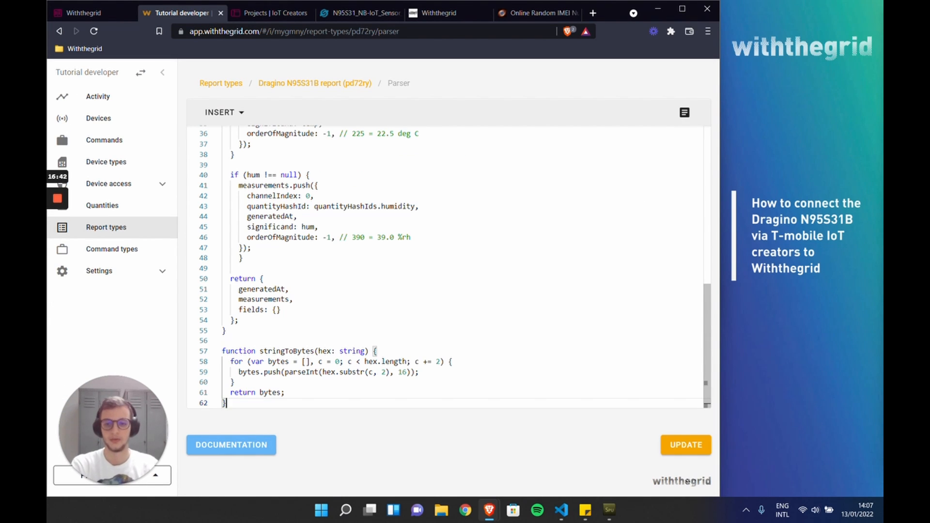
Step: Clear the example temperature and humidity hash IDs in the parser's quantityHashIds constant, leaving empty quotes
left_click_drag(708, 308, 712, 143)
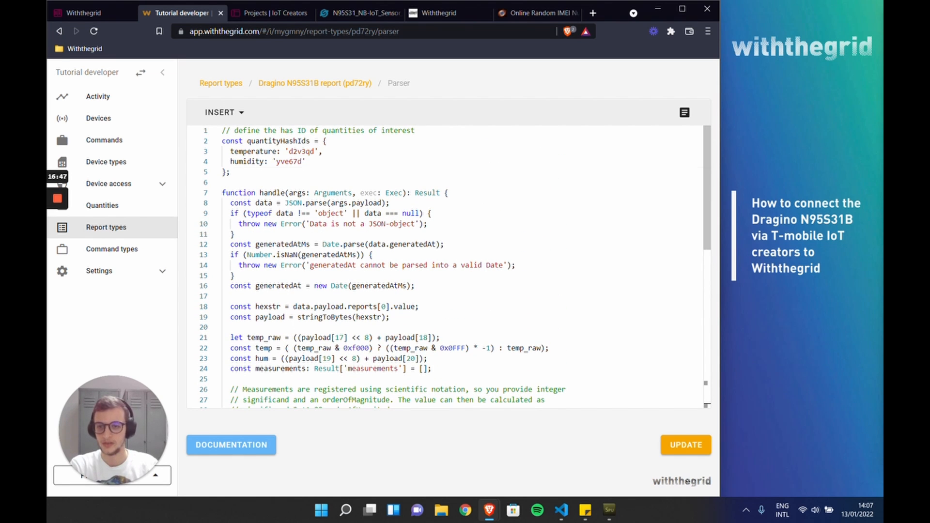
left_click_drag(230, 172, 221, 141)
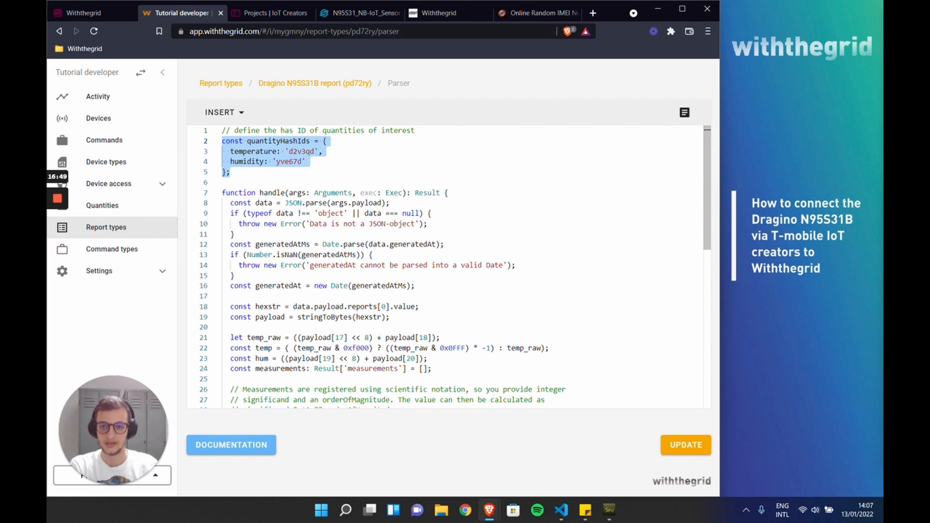
left_click(298, 151)
double_click(298, 151)
key("BackSpace")
double_click(290, 161)
key("BackSpace")
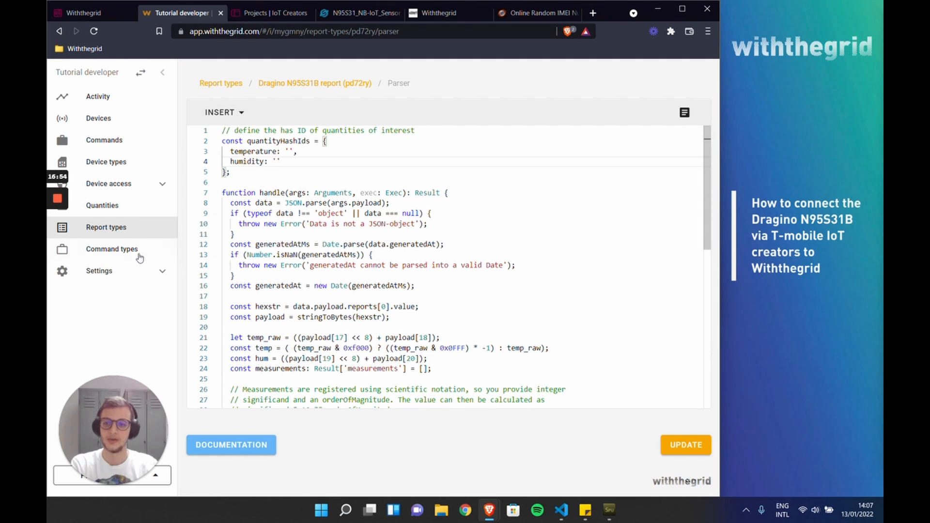
Step: Copy the Humidity quantity's hash ID and set humidity to 'd4rkzd' in the parser's quantityHashIds
middle_click(109, 205)
left_click(257, 14)
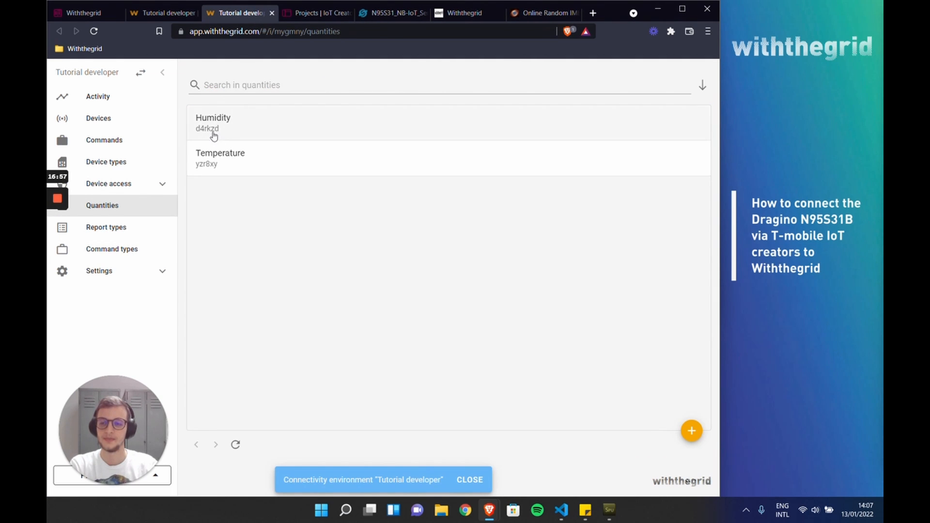
left_click(212, 133)
double_click(295, 83)
left_click(168, 13)
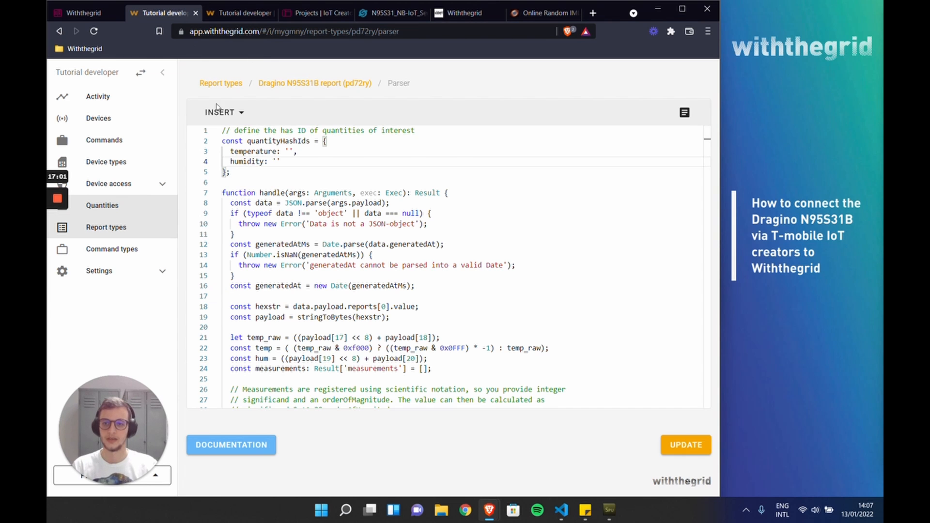
key("ctrl+v")
Step: Copy the Temperature quantity's hash ID, set temperature to 'yzr8xy' in the parser's quantityHashIds, and save the parser
left_click(219, 14)
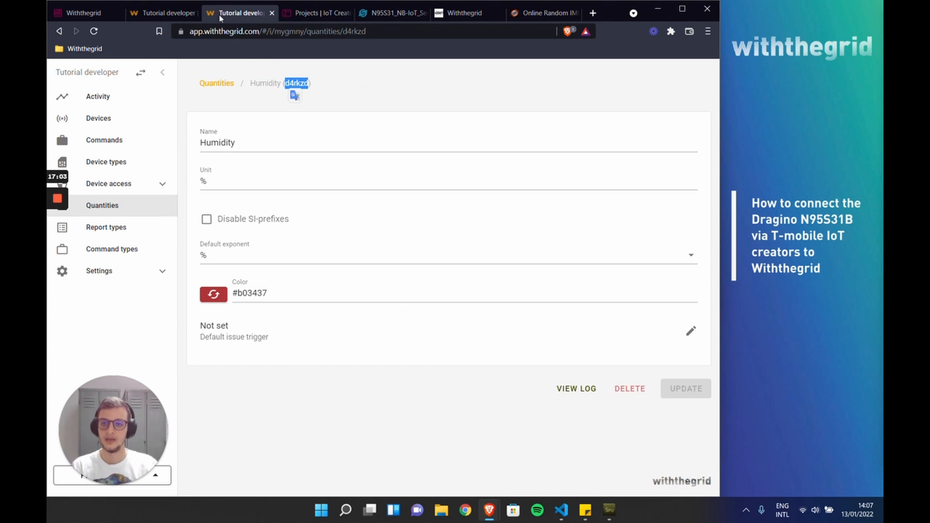
left_click(65, 31)
left_click(224, 166)
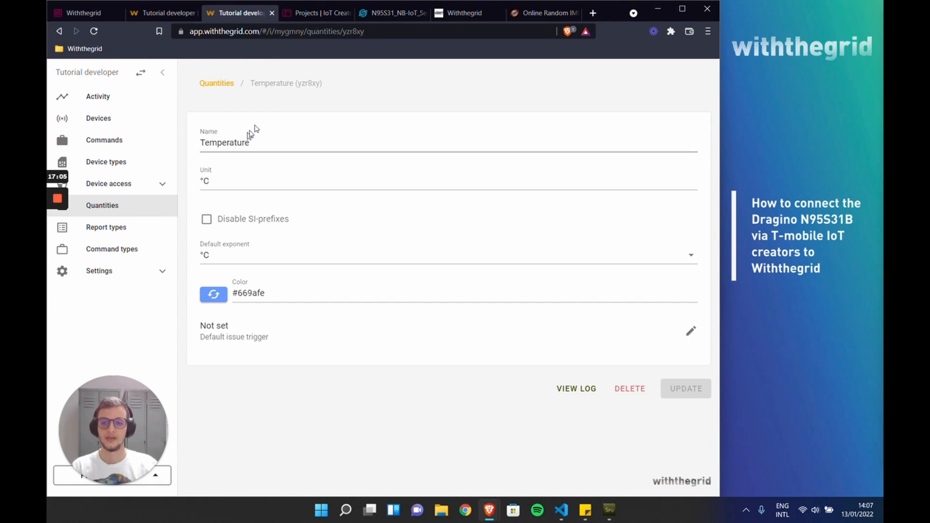
double_click(306, 85)
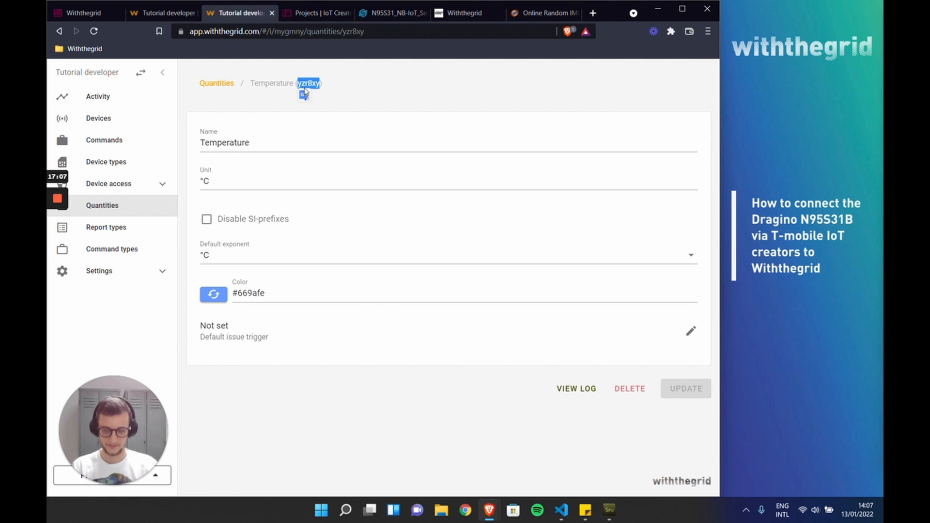
left_click(173, 13)
left_click(289, 151)
key("ctrl+v")
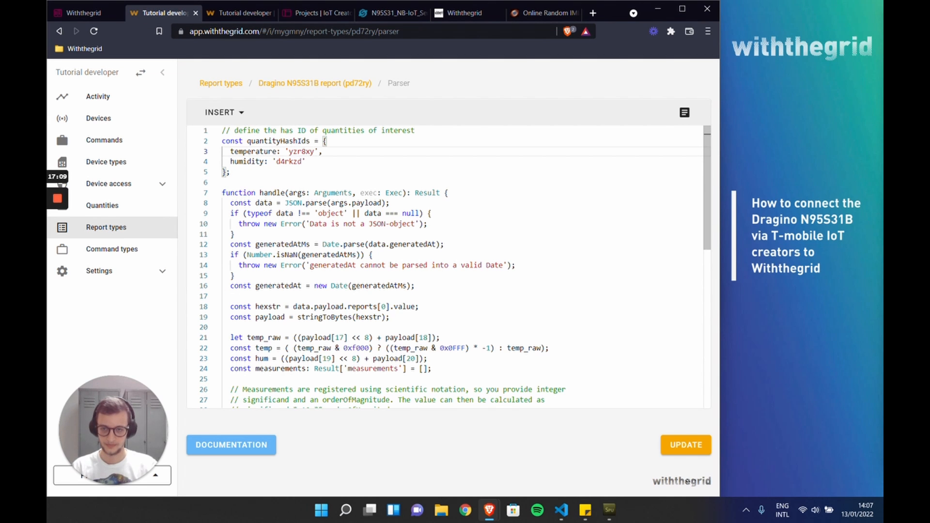
left_click(676, 448)
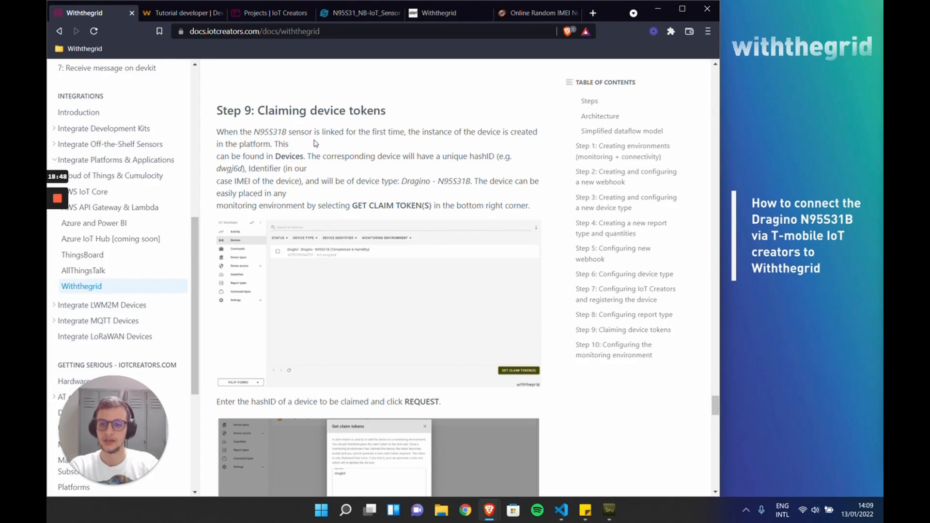
Step: Following Step 9 of the documentation, copy the hash ID of the Dragino N95S31B device identified by its IMEI
scroll(315, 142, "down", 1)
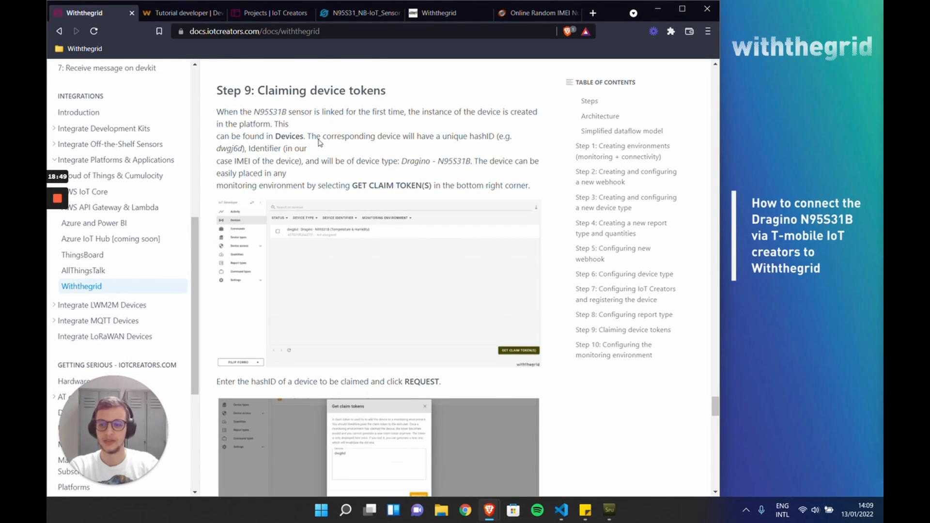
scroll(319, 143, "up", 1)
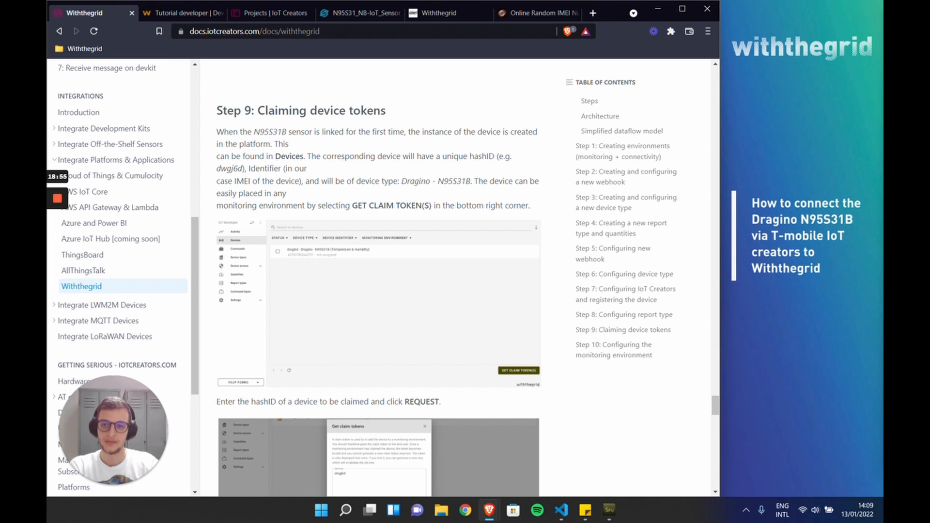
left_click_drag(257, 110, 386, 111)
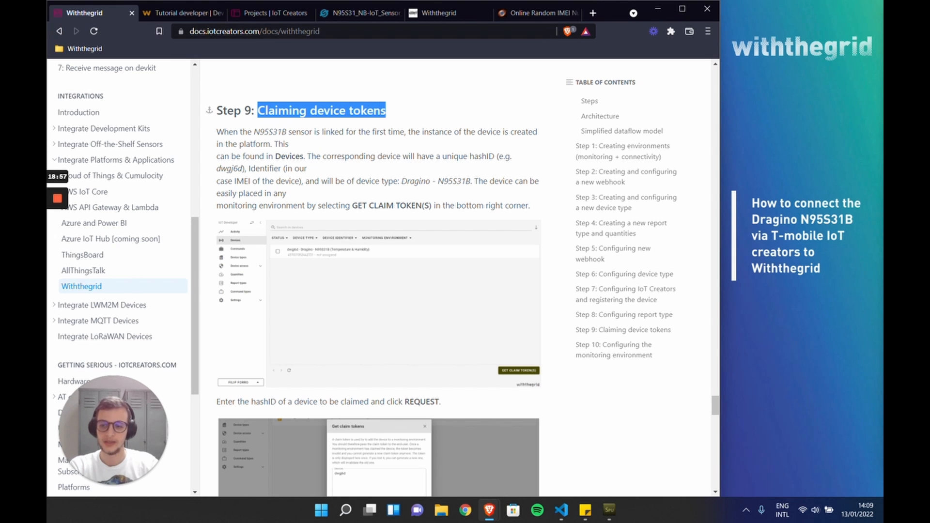
left_click(179, 13)
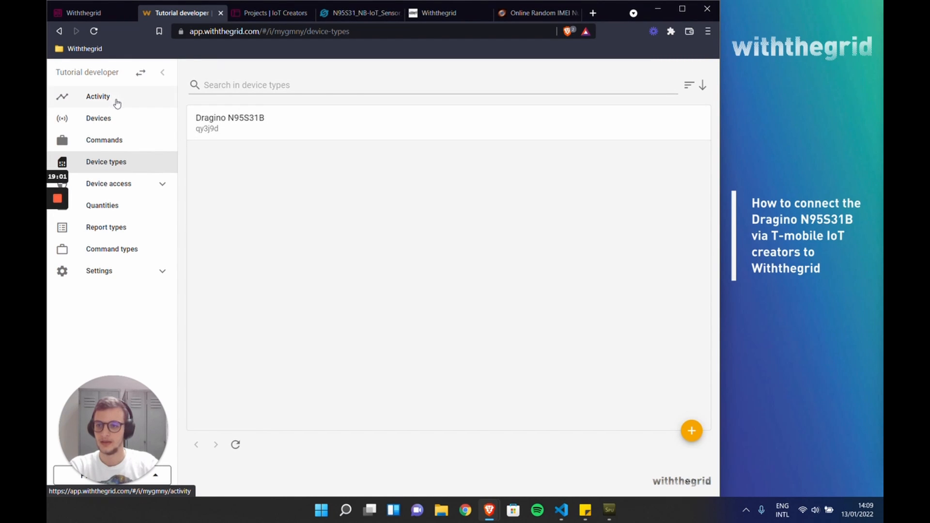
left_click(115, 127)
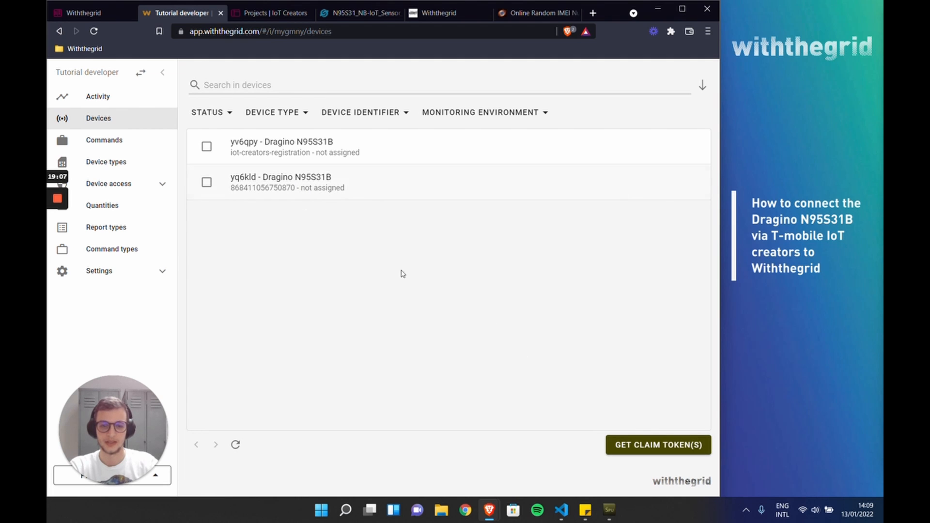
left_click(290, 194)
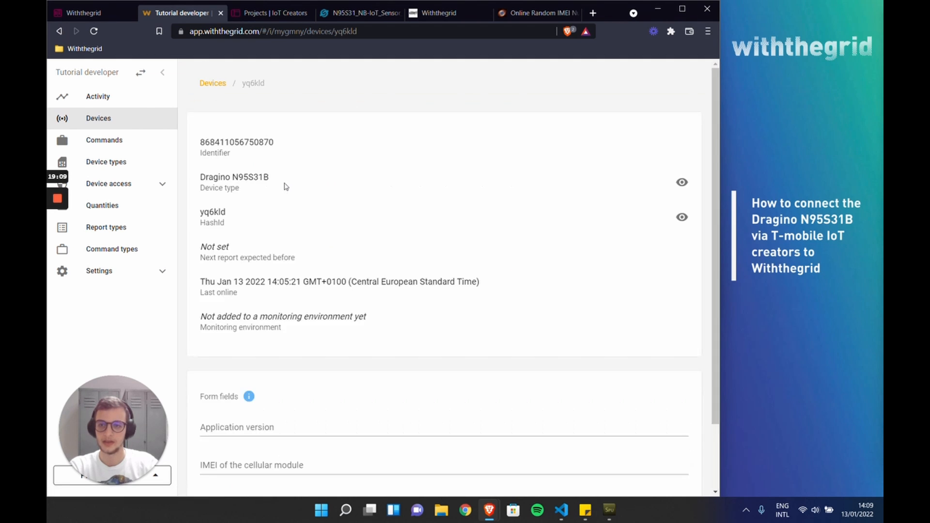
double_click(254, 84)
key("ctrl+c")
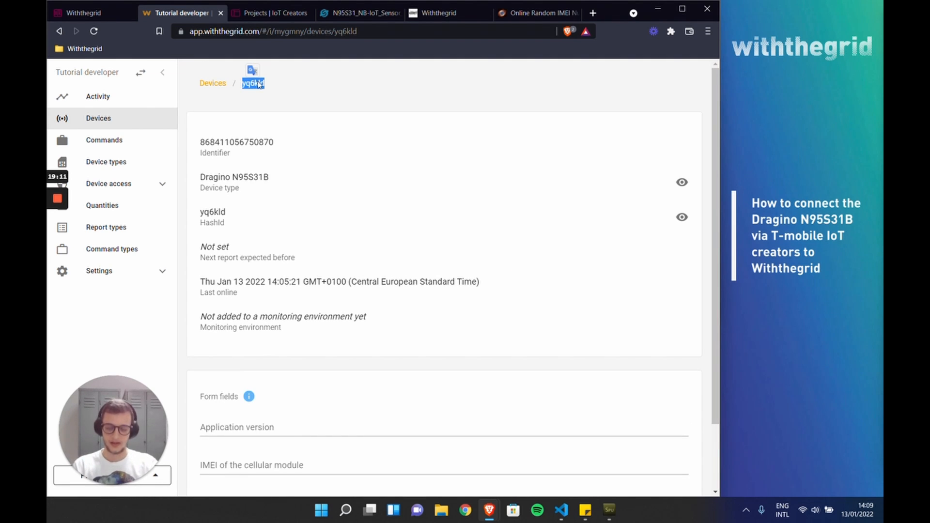
Step: Request a claim token for device yq6kld and copy the generated token to the clipboard
left_click(57, 32)
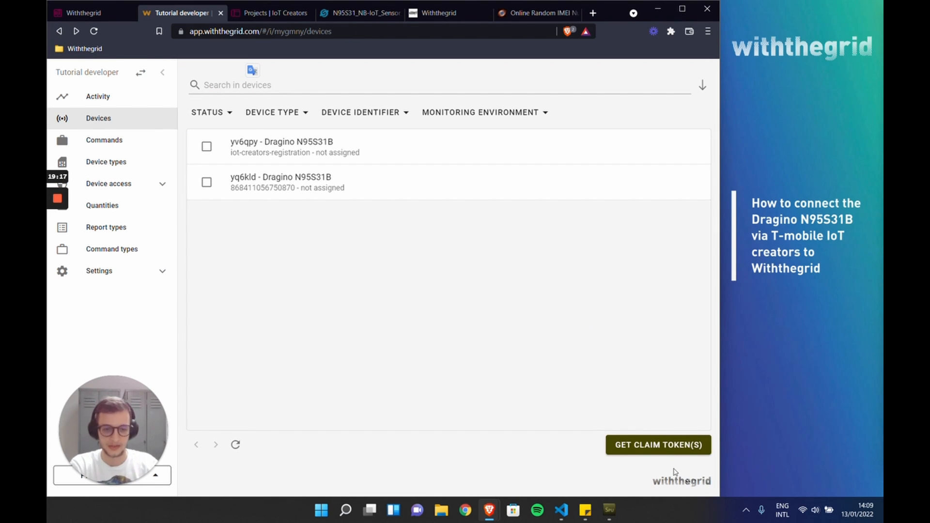
left_click(661, 448)
key("ctrl+v")
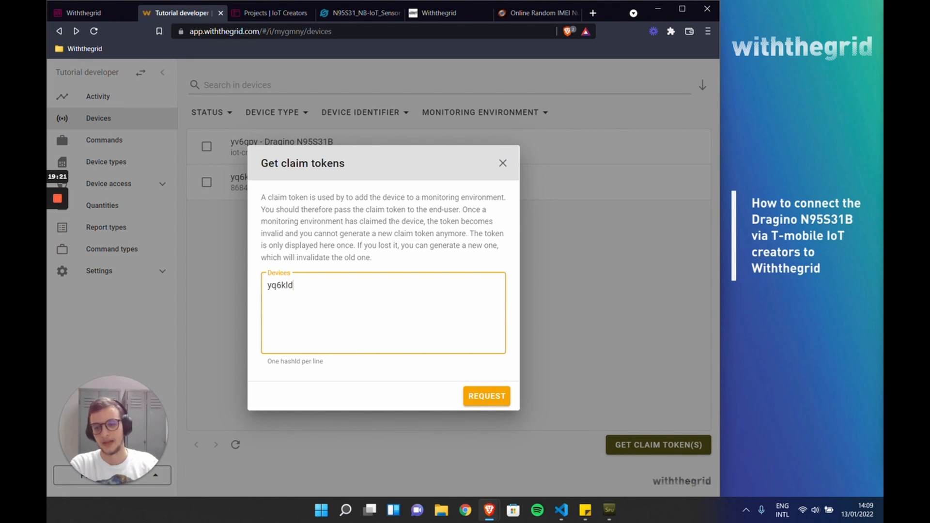
left_click(489, 396)
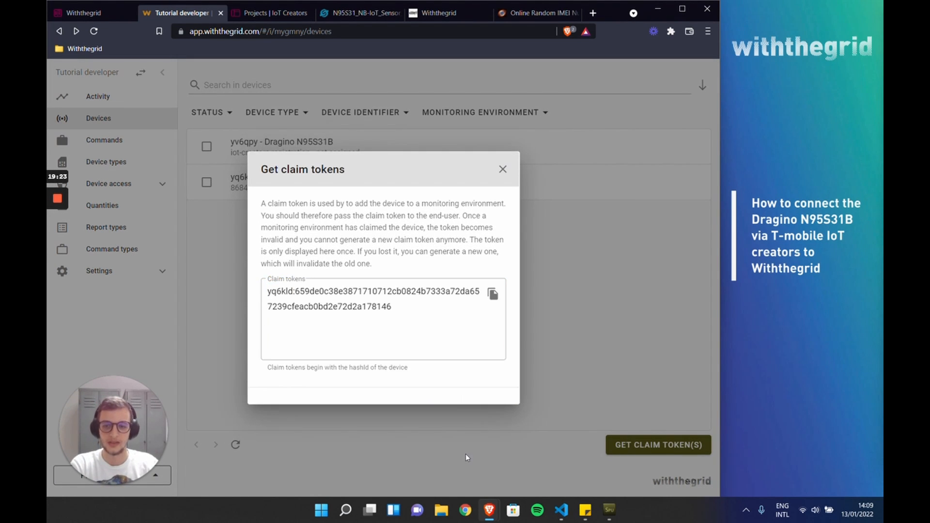
left_click(492, 294)
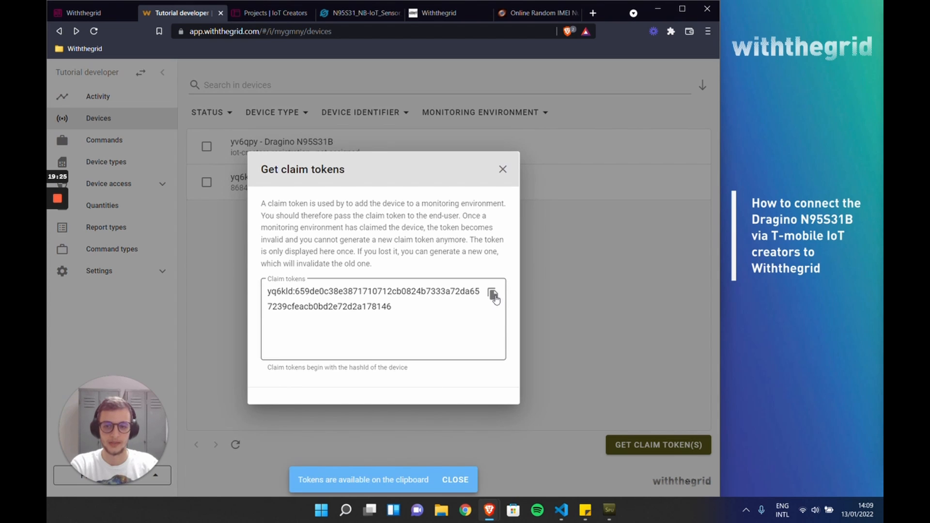
left_click(503, 172)
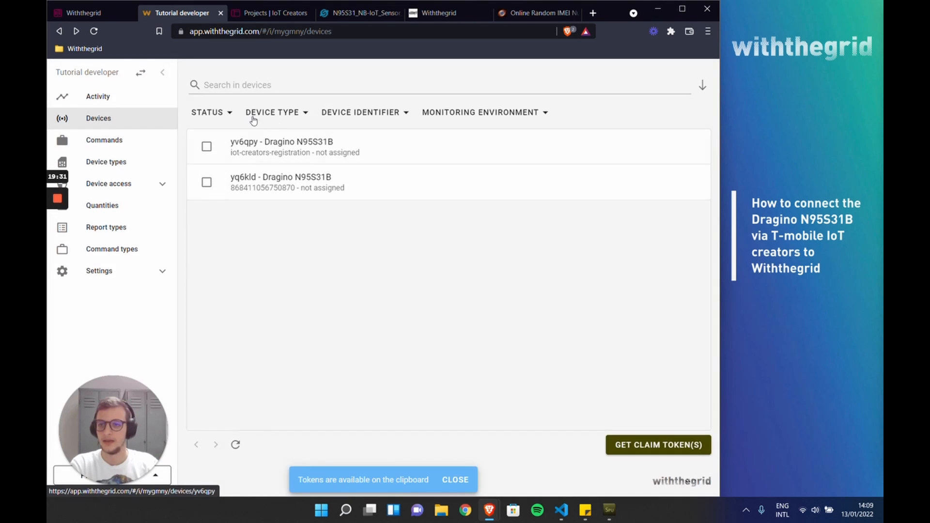
Step: Switch from the connectivity environment to the monitoring environment "Tutorial environment"
left_click(141, 72)
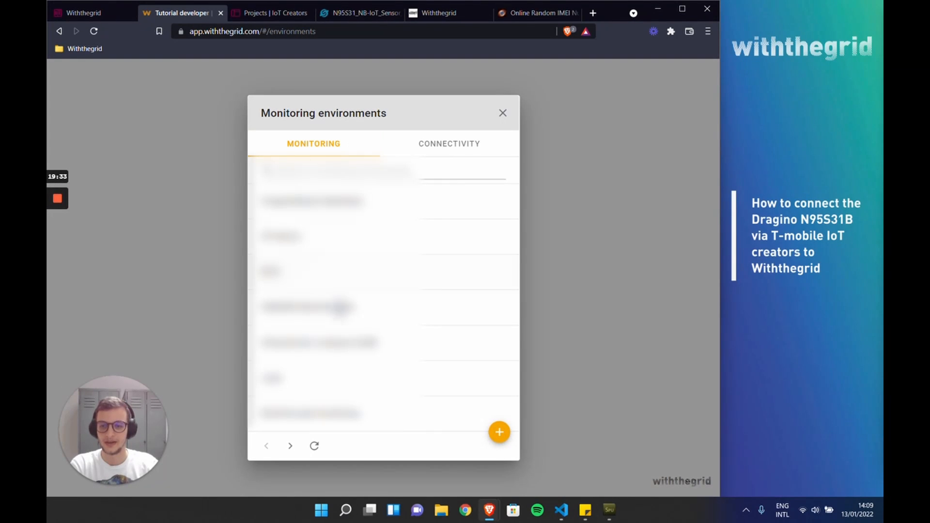
left_click(286, 448)
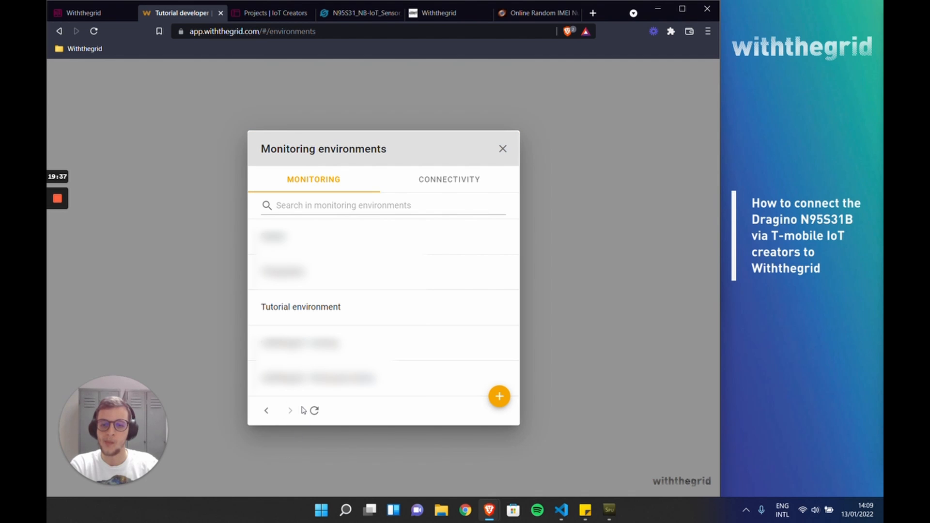
left_click(296, 310)
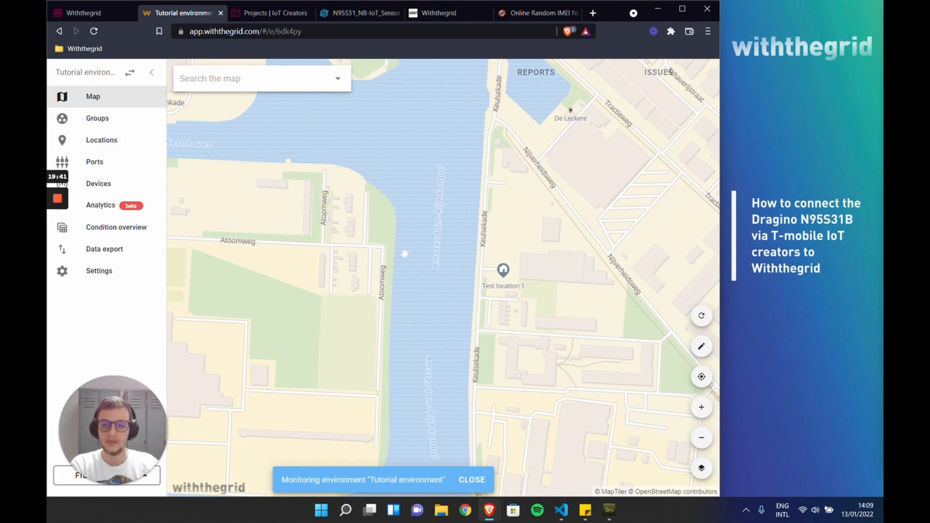
Step: Add the Dragino N95S31B to the monitoring environment's devices by pasting the copied claim token
left_click(130, 188)
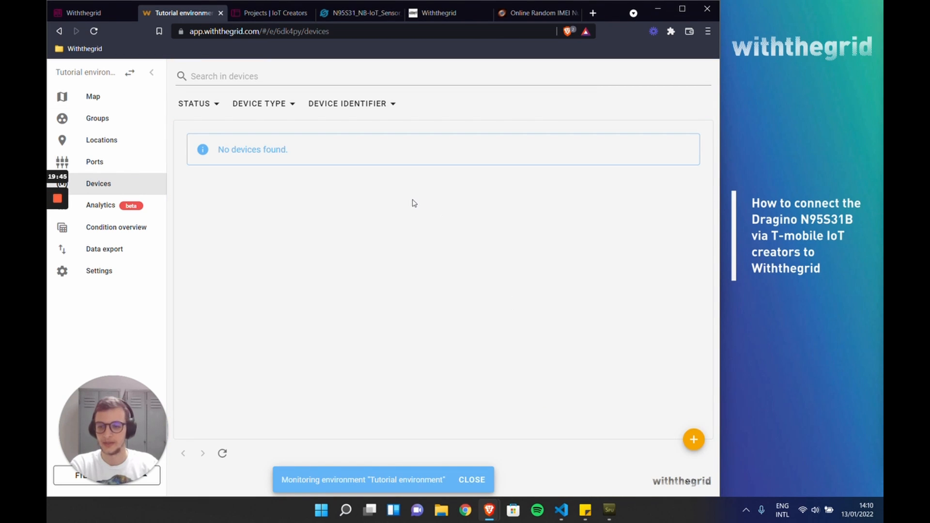
left_click(693, 439)
left_click(383, 301)
key("ctrl+v")
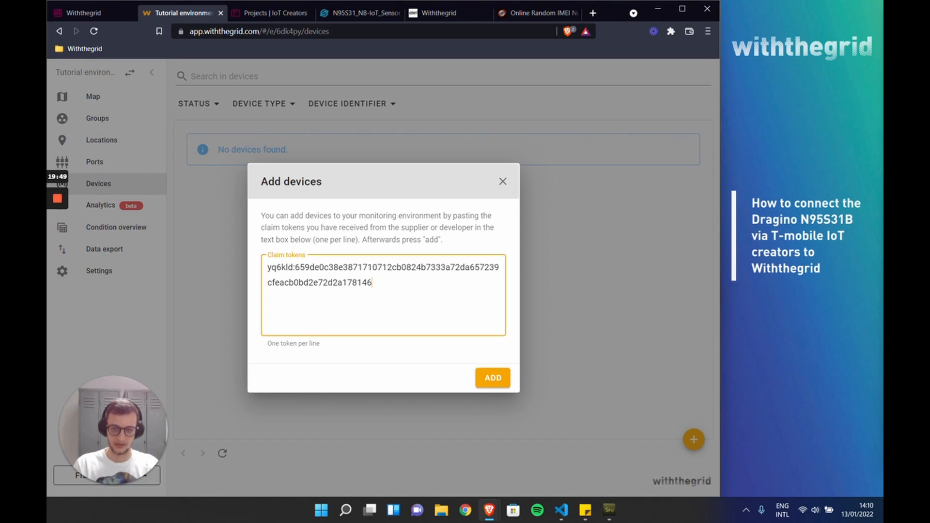
left_click(489, 378)
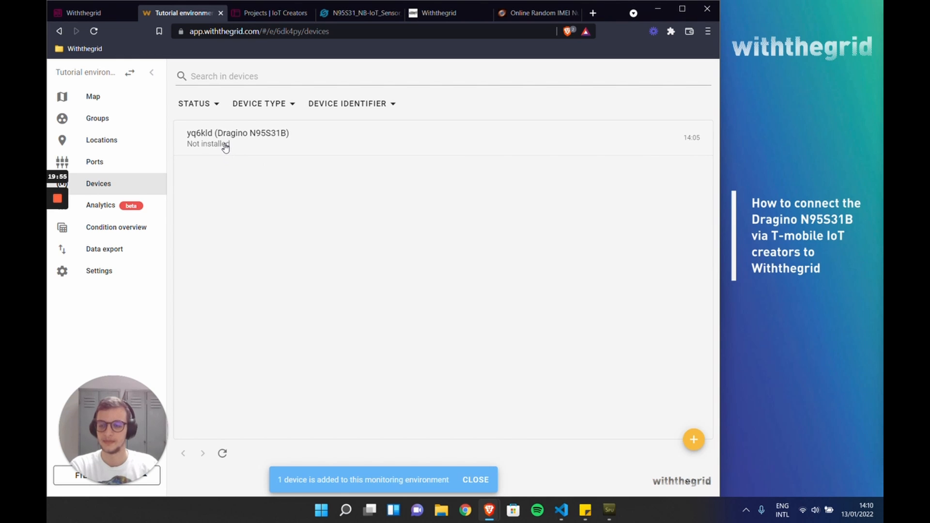
Step: Review Step 10 of the documentation on configuring the monitoring environment, and return to the Withthegrid device list
left_click(99, 19)
scroll(356, 248, "down", 6)
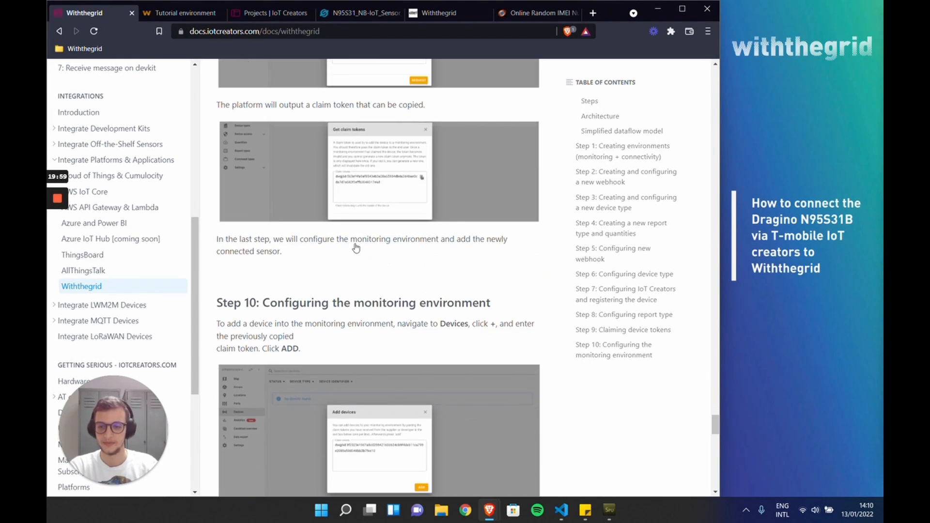
scroll(356, 248, "down", 3)
scroll(357, 248, "down", 2)
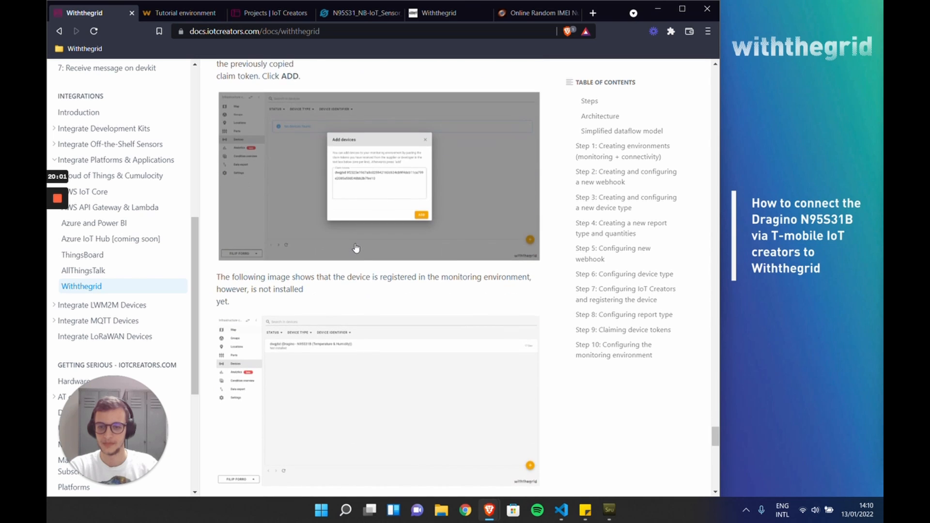
scroll(356, 248, "down", 7)
left_click(180, 13)
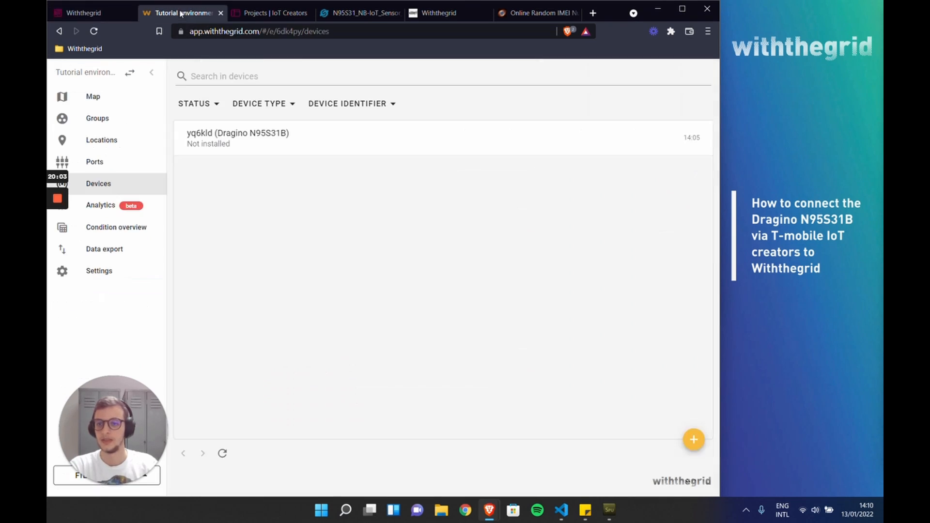
Step: Link device yq6kld (Dragino N95S31B) to Test location 1, adding an Internal sensor port for its Internal sensor channel
left_click(125, 145)
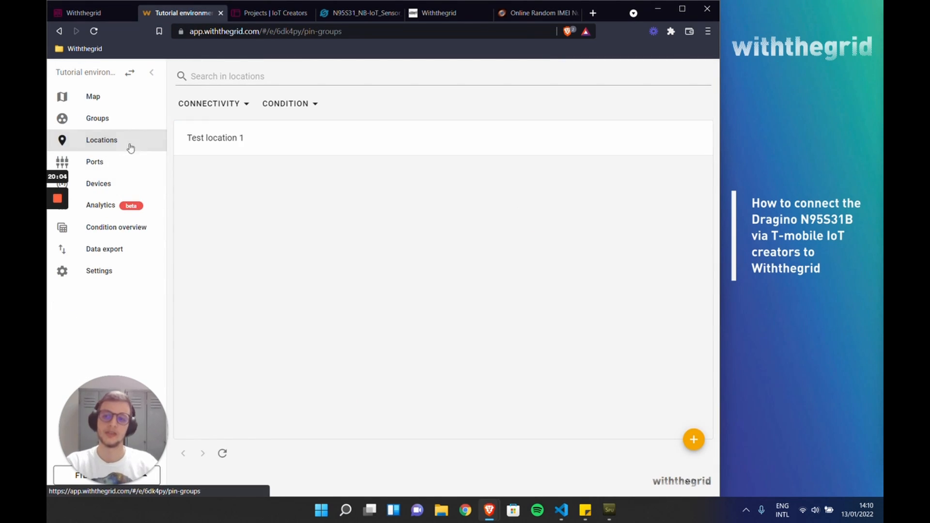
left_click(211, 146)
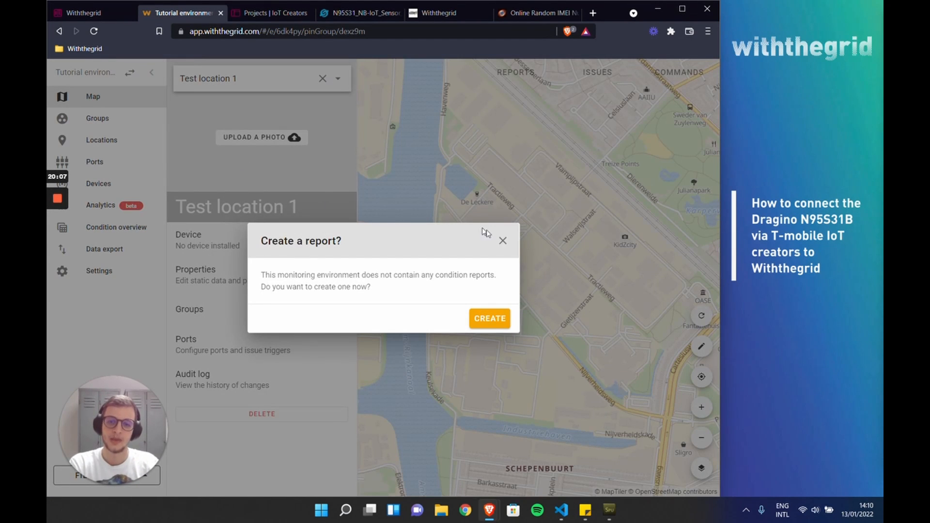
left_click(502, 242)
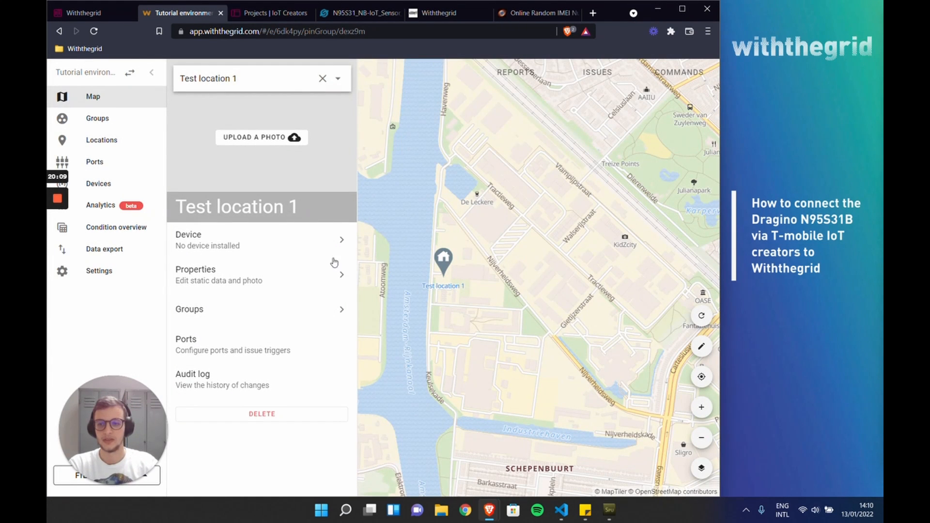
left_click(294, 249)
left_click(262, 279)
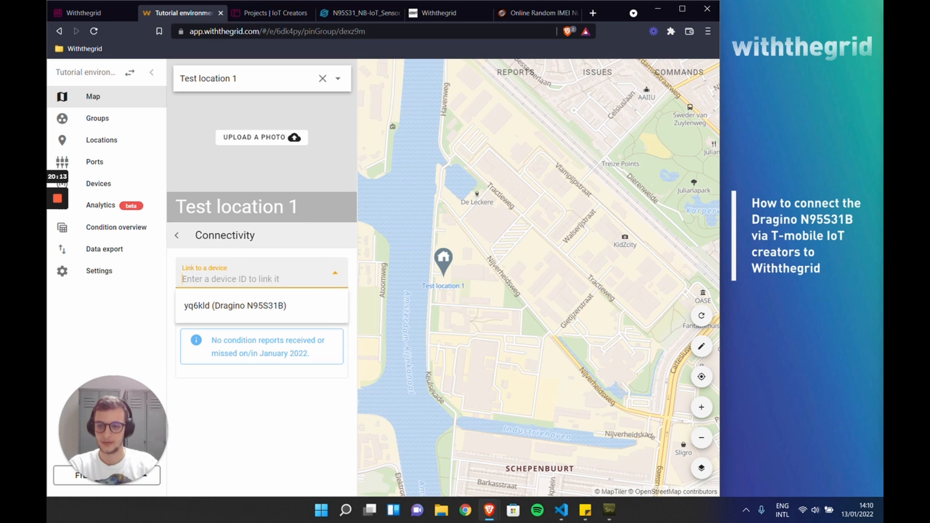
left_click(199, 317)
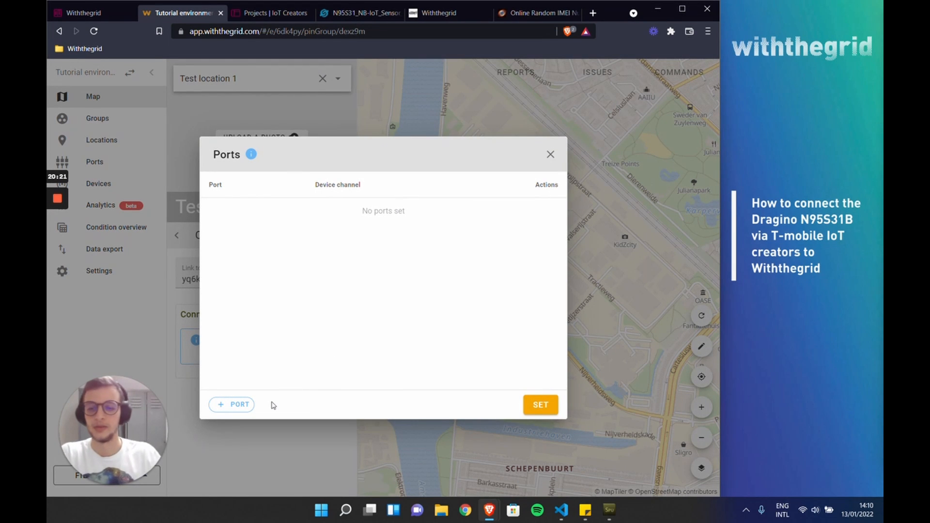
left_click(238, 407)
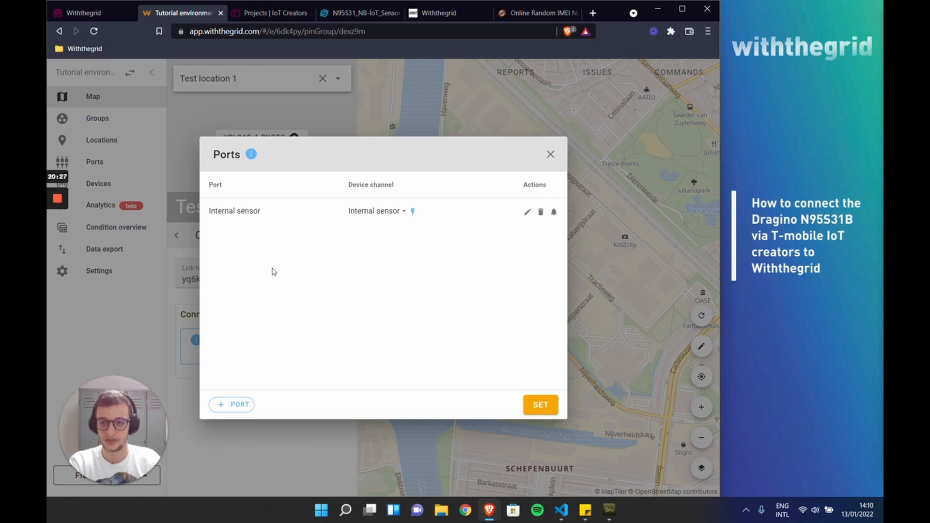
left_click(547, 406)
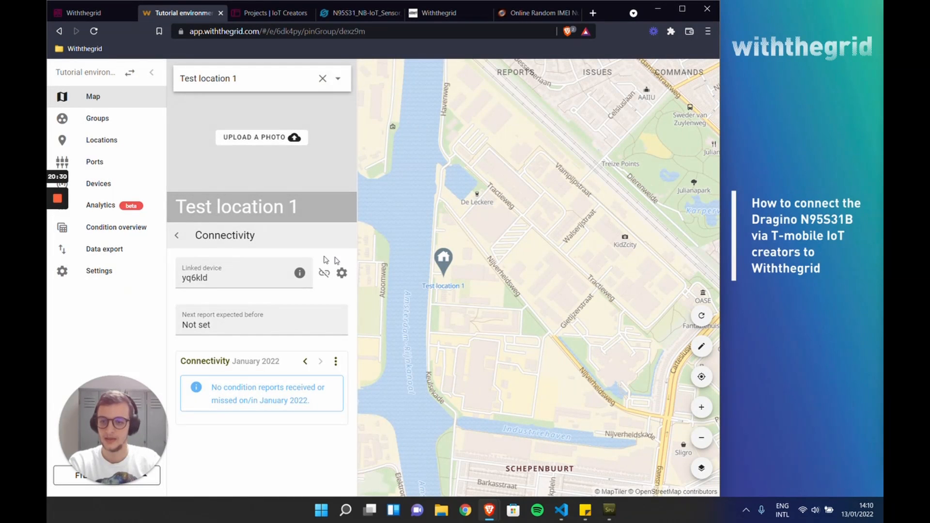
Step: Check the measurement graphs of Test location 1, and return to the list of locations
left_click(177, 236)
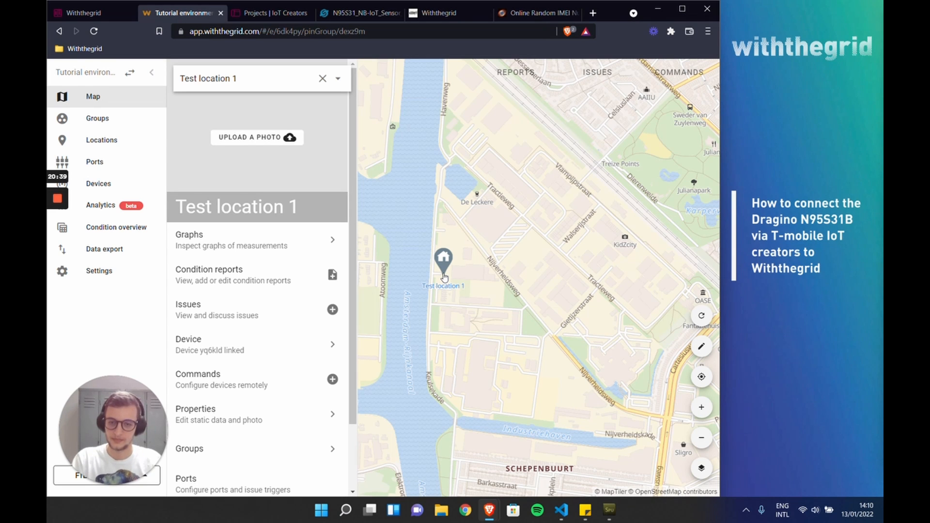
left_click(283, 243)
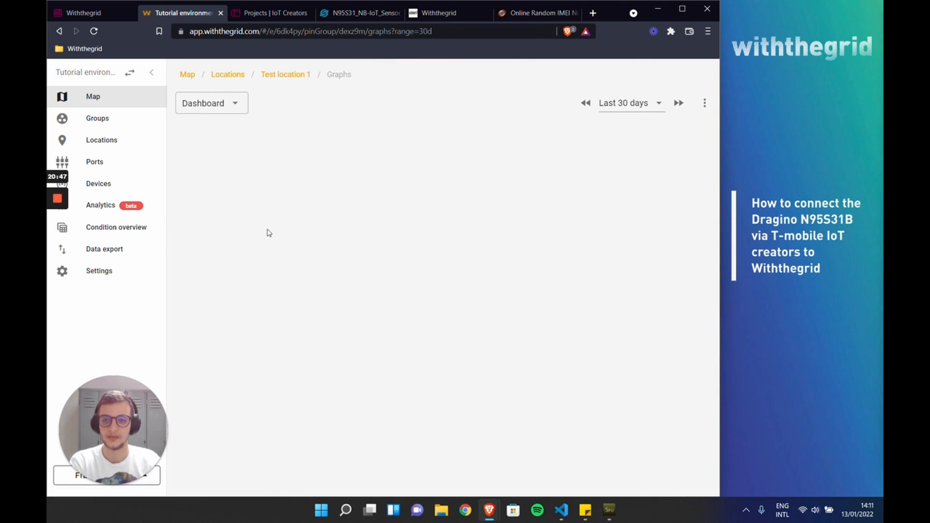
left_click(245, 78)
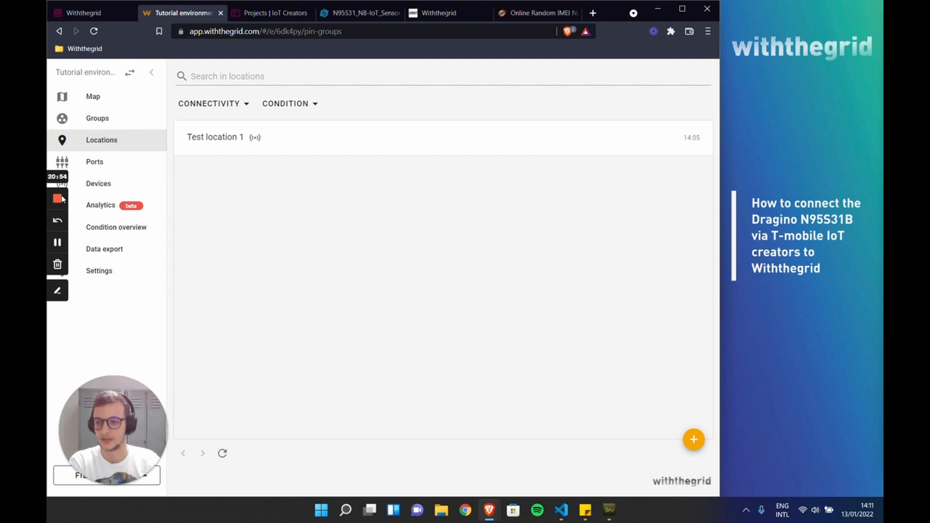
left_click(57, 243)
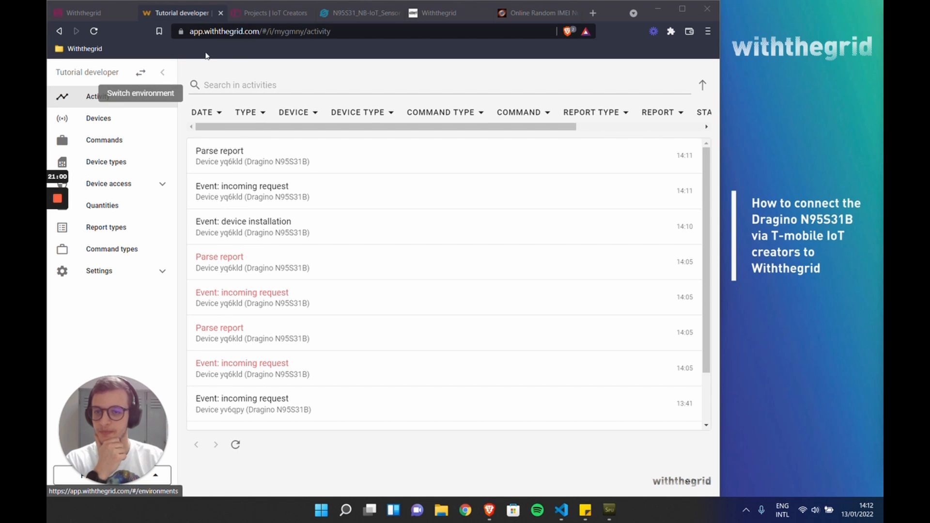
Step: Switch to the IoT Creators portal, refresh the Test project's devices, and view the registered device's IP connection history
left_click(268, 12)
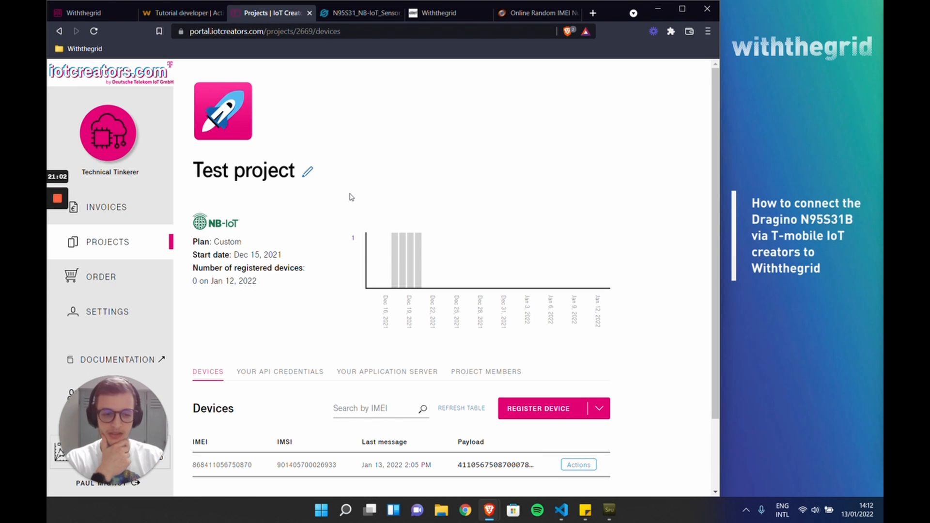
left_click(93, 31)
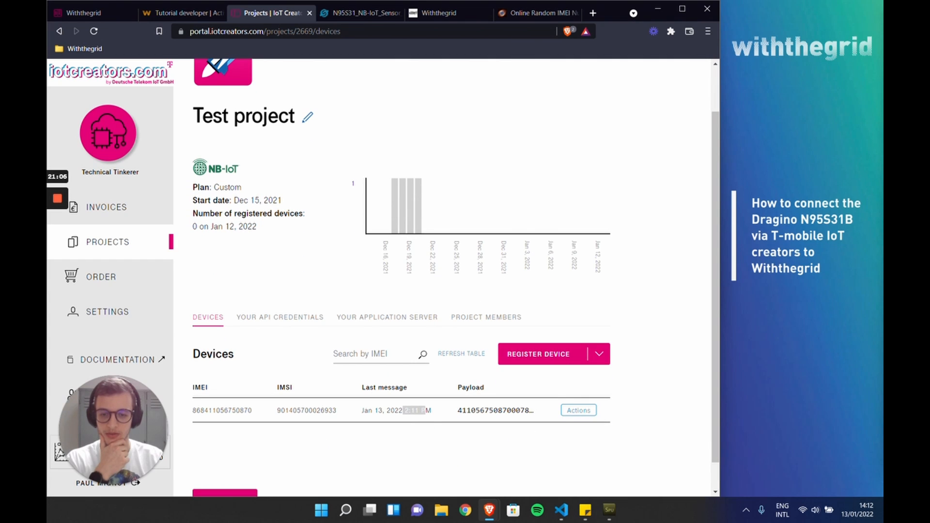
left_click(573, 412)
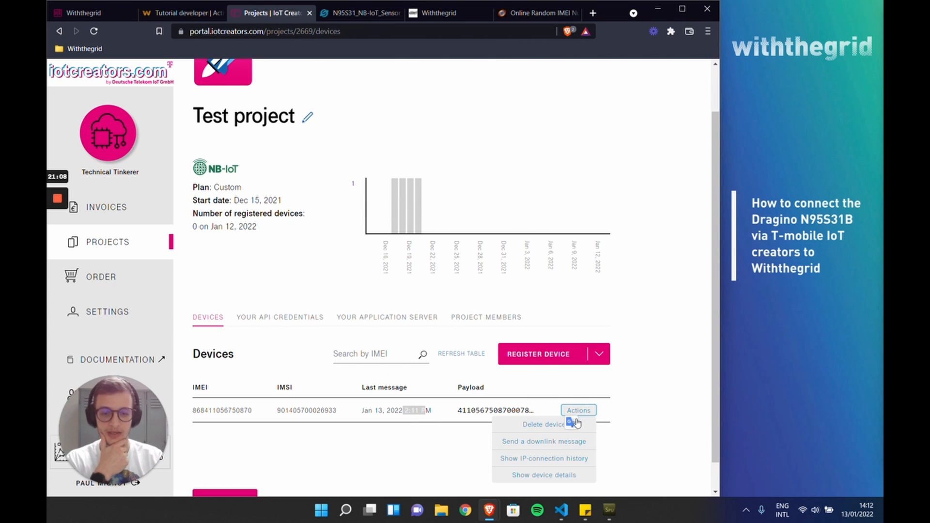
left_click(568, 461)
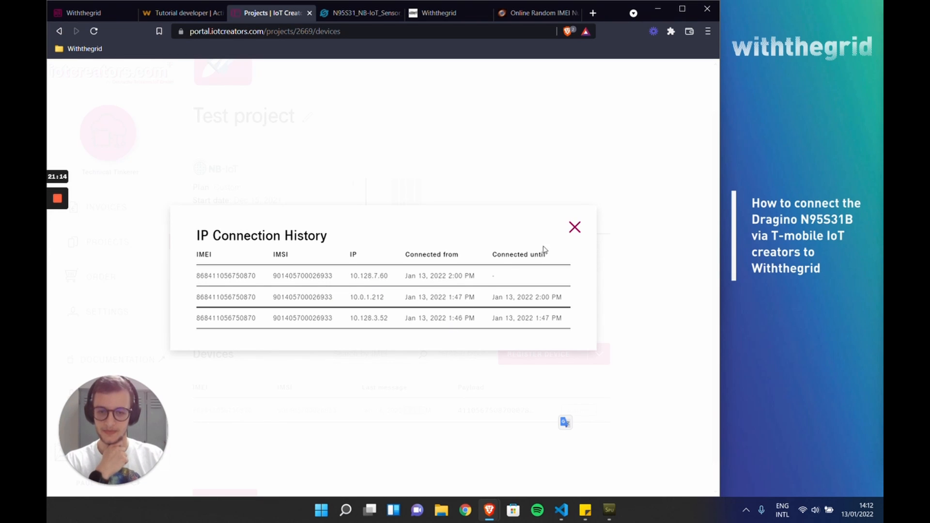
left_click(575, 227)
Step: Return to the Withthegrid activity log and examine the latest incoming request of device yq6kld, including its parsed humidity and temperature measurements
left_click(183, 15)
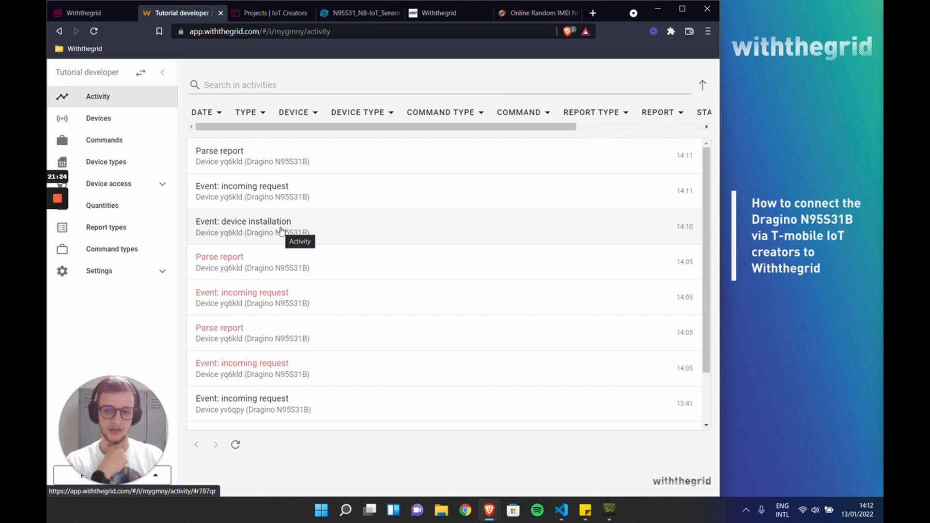
left_click(298, 200)
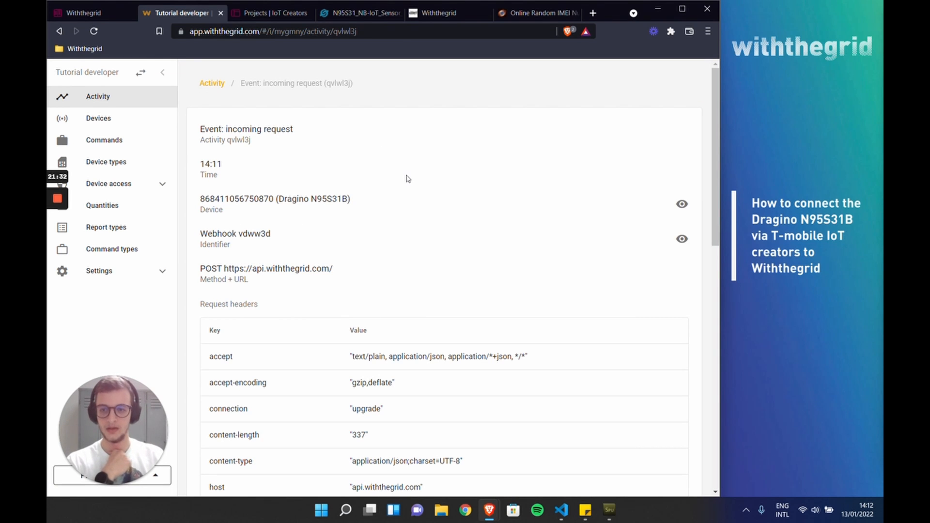
left_click_drag(716, 130, 702, 359)
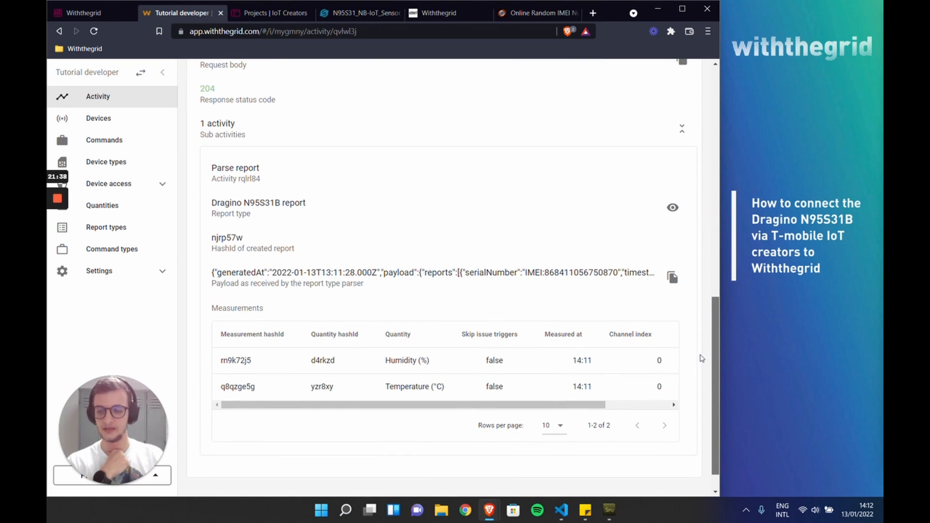
left_click_drag(702, 359, 697, 355)
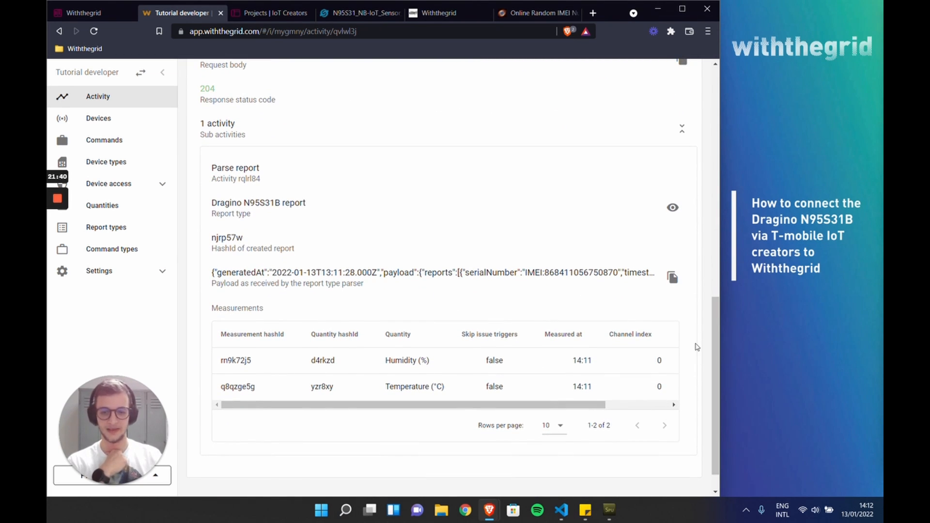
left_click_drag(212, 167, 259, 168)
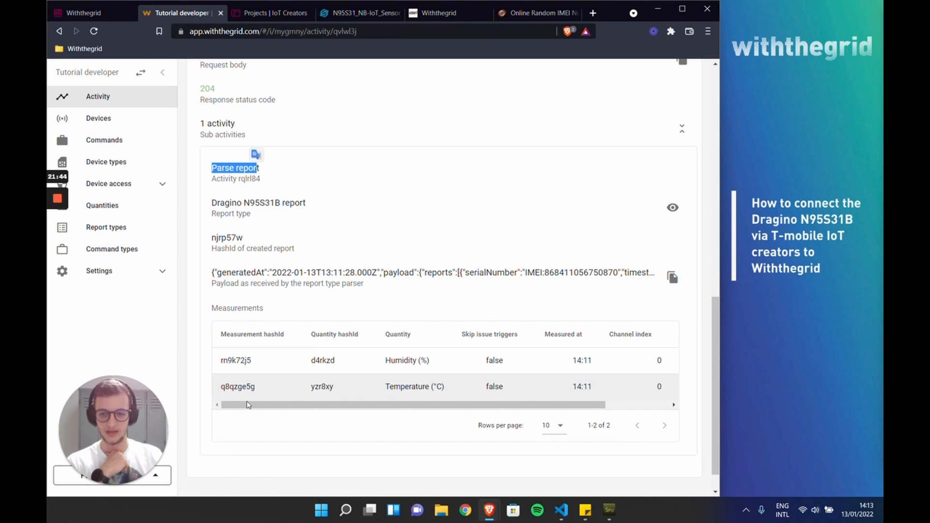
left_click_drag(270, 407, 354, 411)
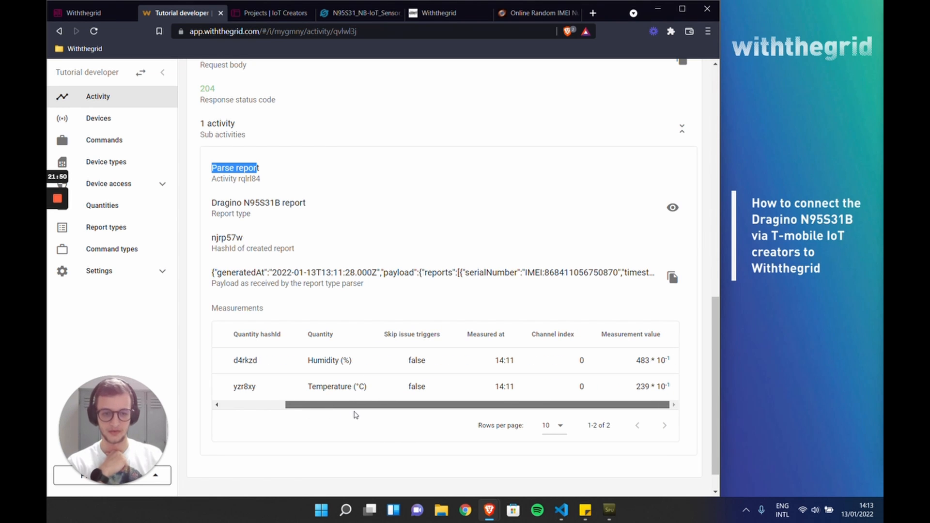
left_click_drag(356, 415, 356, 414)
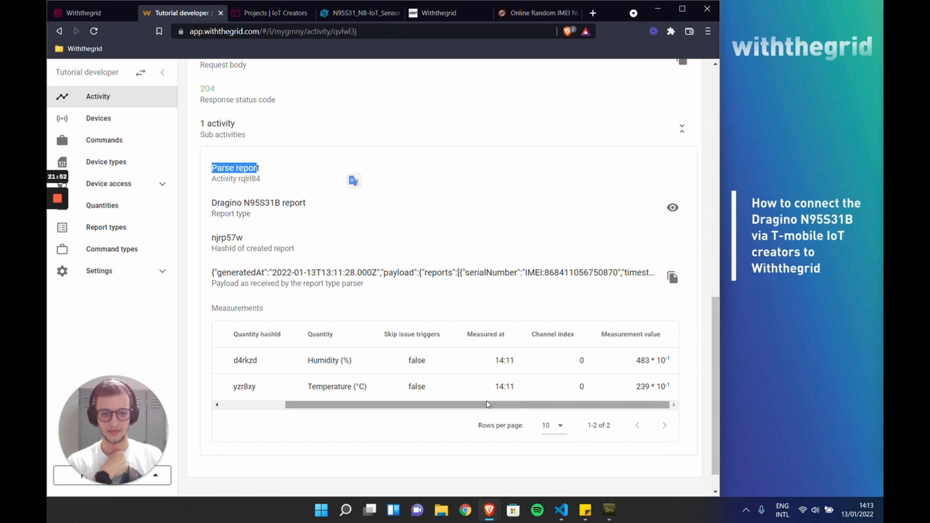
left_click_drag(637, 387, 652, 387)
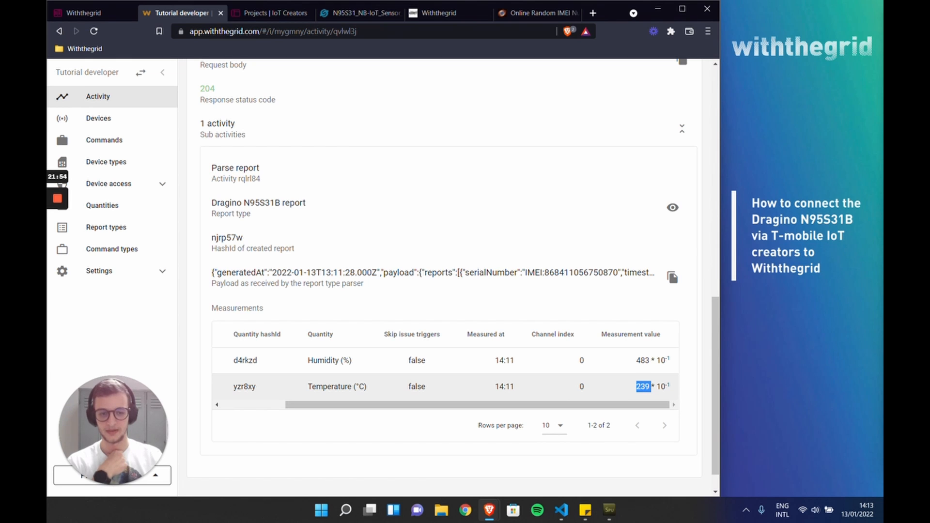
left_click_drag(430, 397, 306, 415)
left_click(310, 434)
scroll(326, 402, "up", 8)
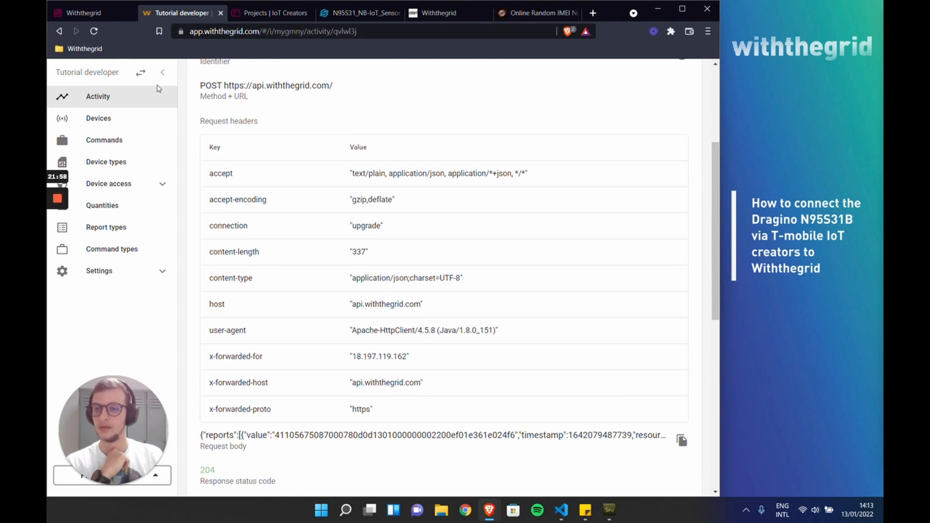
Step: Switch from the connectivity environment to the monitoring environment "Tutorial environment"
left_click(141, 72)
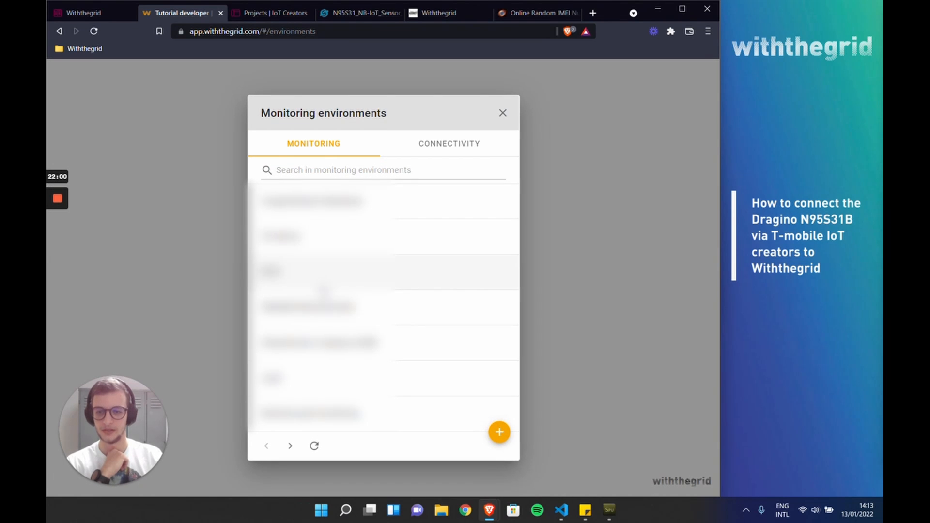
left_click(290, 445)
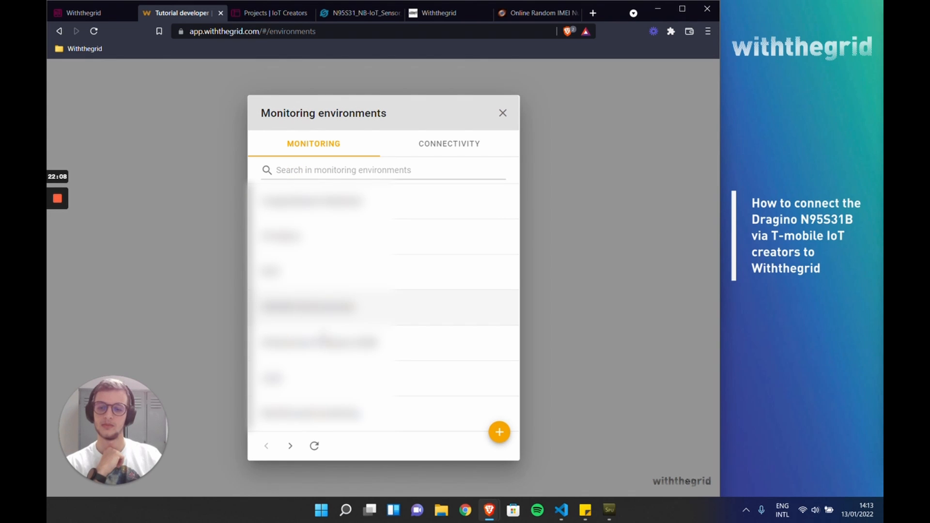
left_click(288, 446)
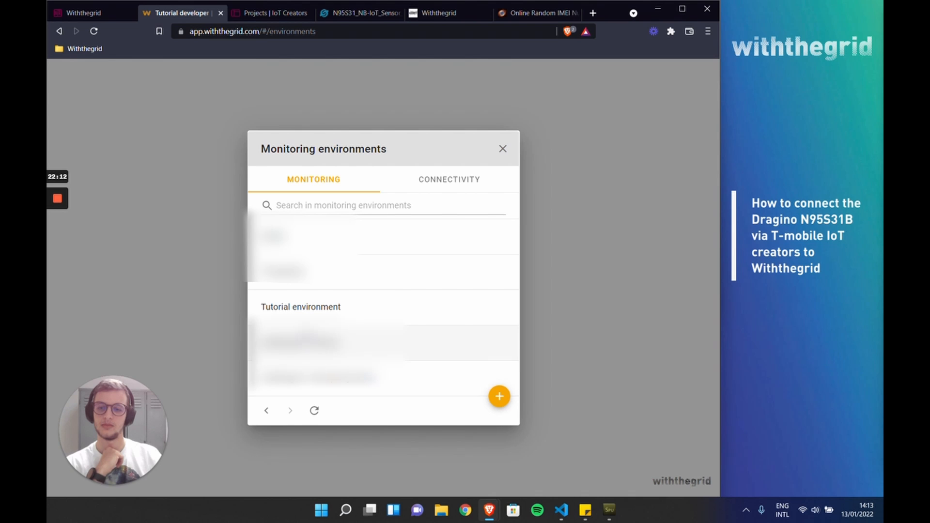
left_click(308, 318)
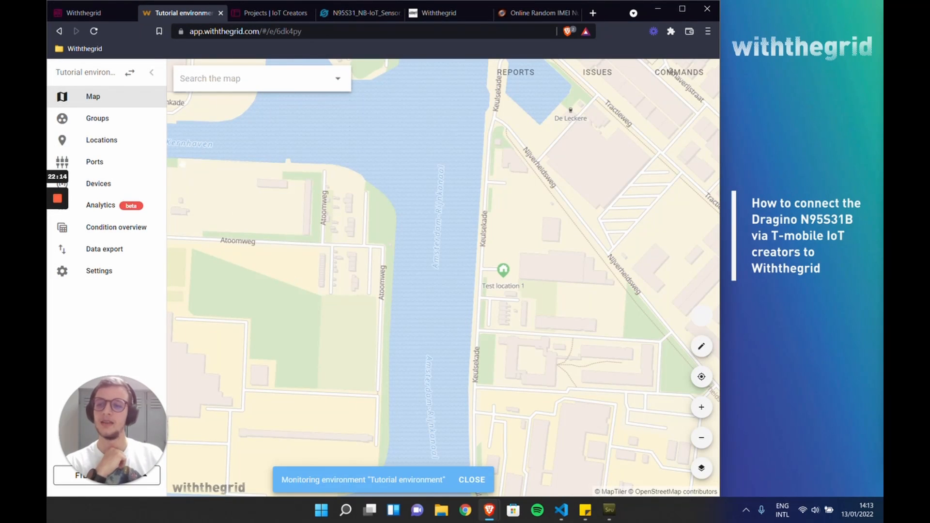
Step: Open the graphs of Test location 1 and inspect the Internal sensor's humidity data point
left_click(99, 144)
left_click(222, 147)
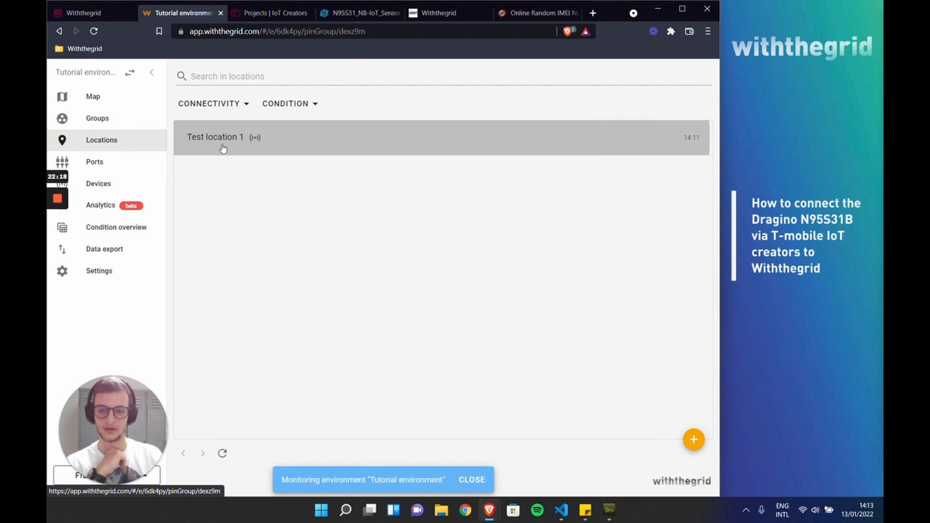
left_click(286, 245)
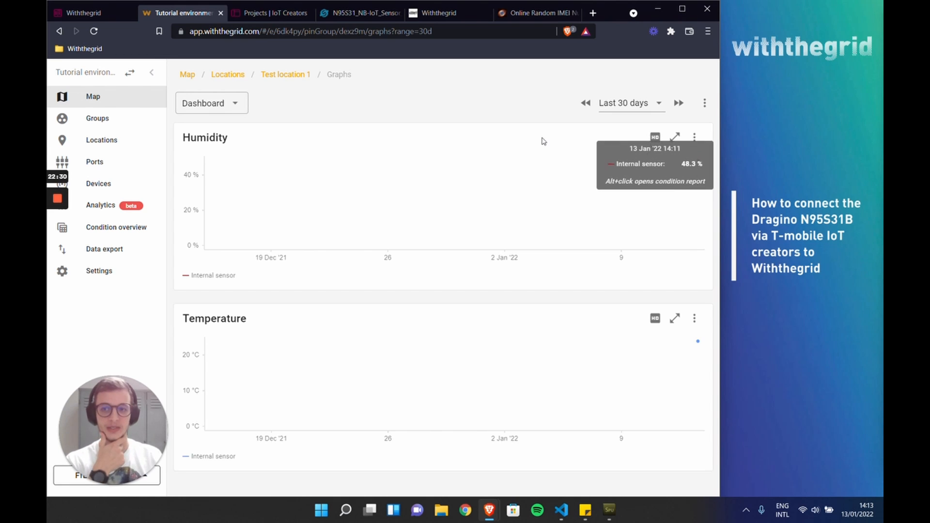
mouse_move(697, 161)
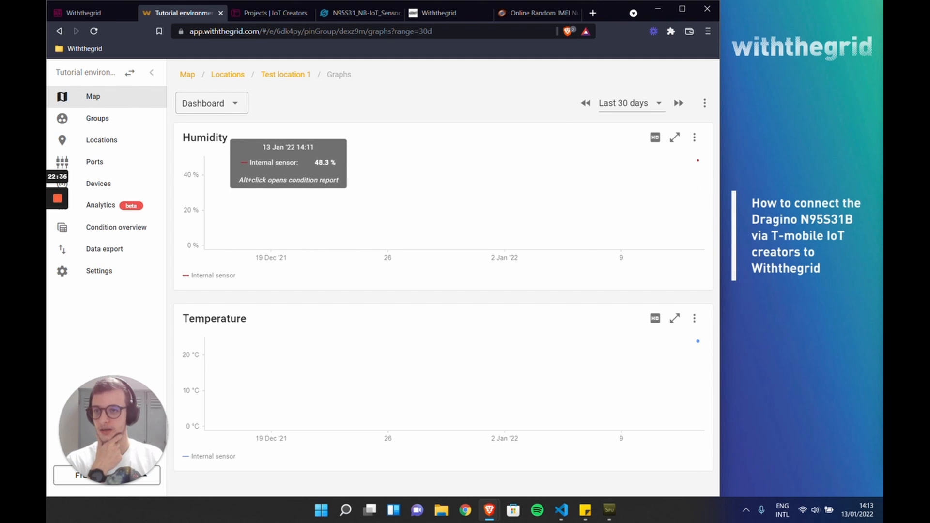
Step: Review Step 10 of the IoT Creators documentation, covering device linking, port setup and the resulting measurement graphs
left_click(92, 14)
scroll(292, 230, "down", 14)
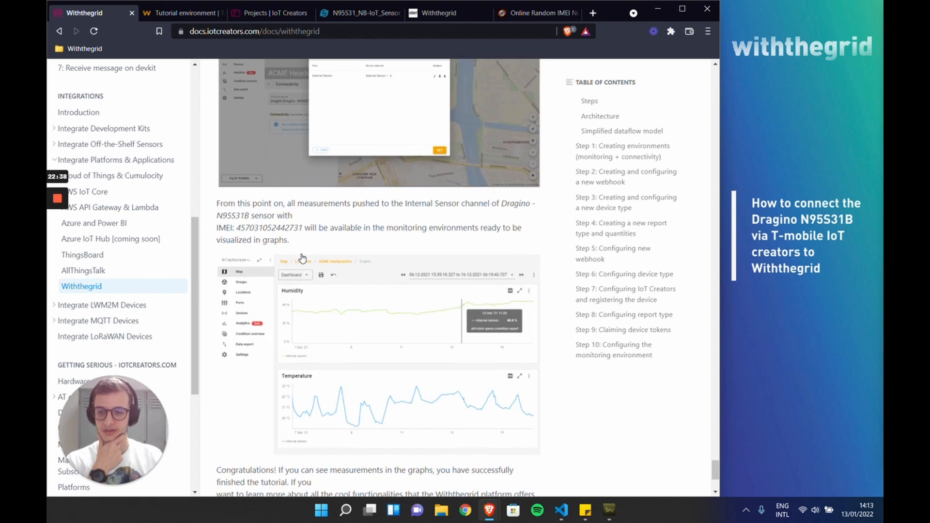
scroll(302, 258, "up", 10)
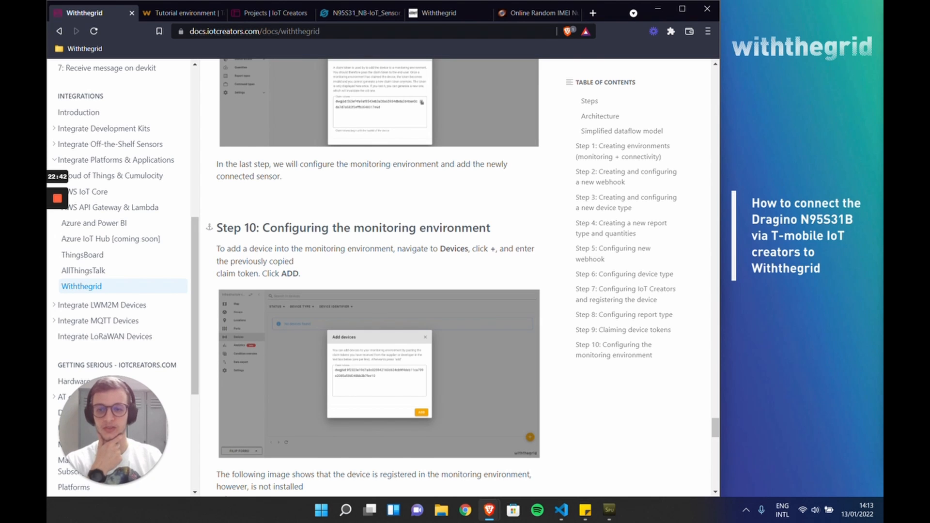
left_click_drag(270, 228, 493, 232)
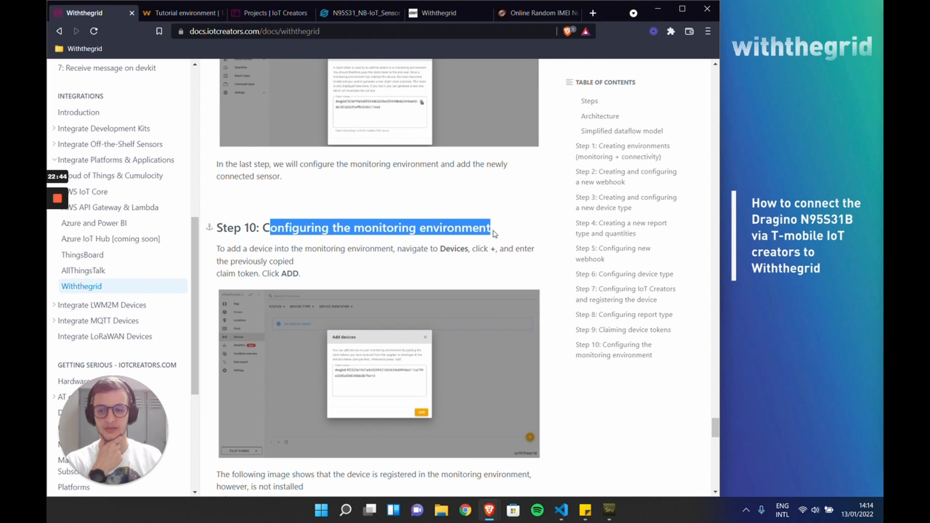
scroll(398, 385, "down", 15)
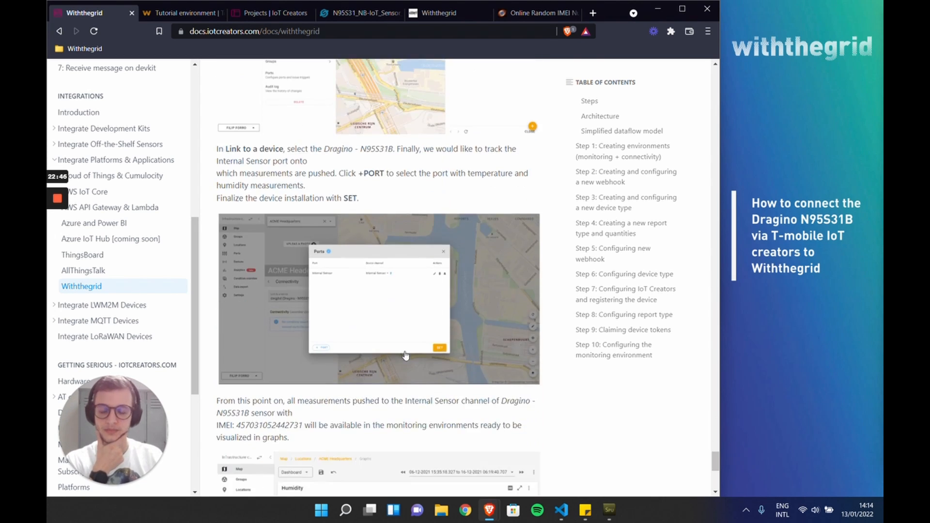
Step: Read the end of the Withthegrid integration guide, covering the example graphs and the closing note on further documentation and contact
scroll(412, 354, "down", 5)
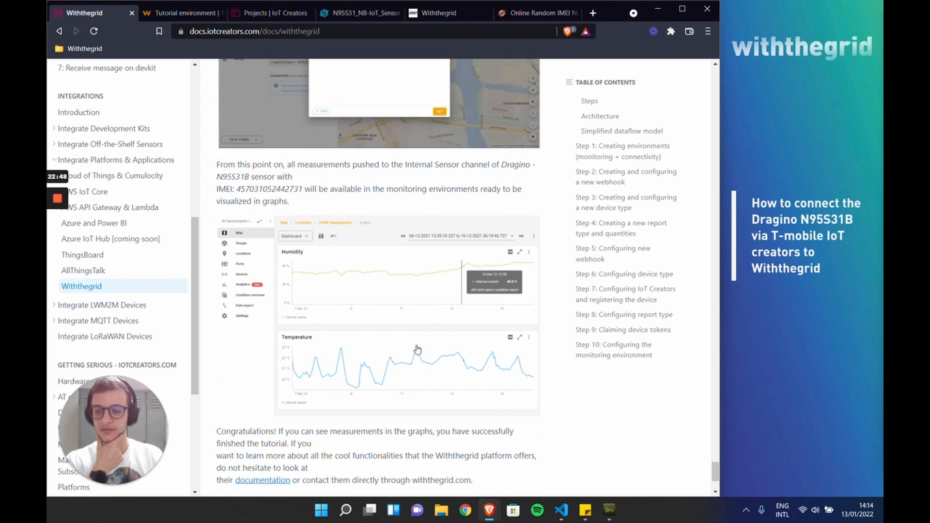
scroll(418, 352, "down", 1)
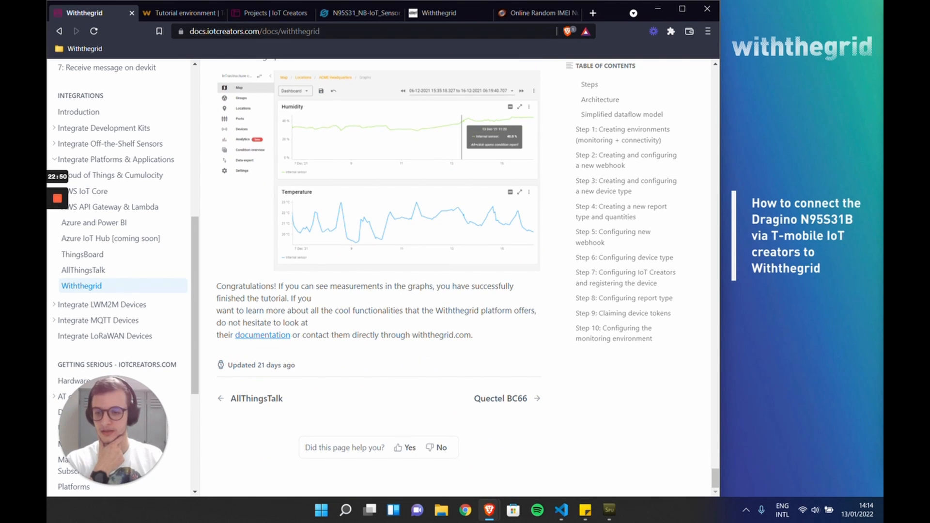
left_click_drag(390, 335, 362, 334)
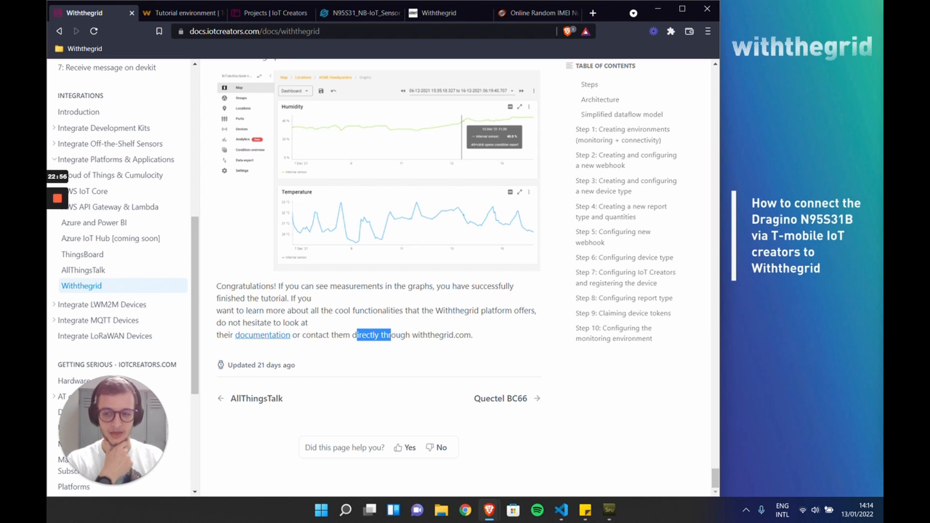
left_click(335, 319)
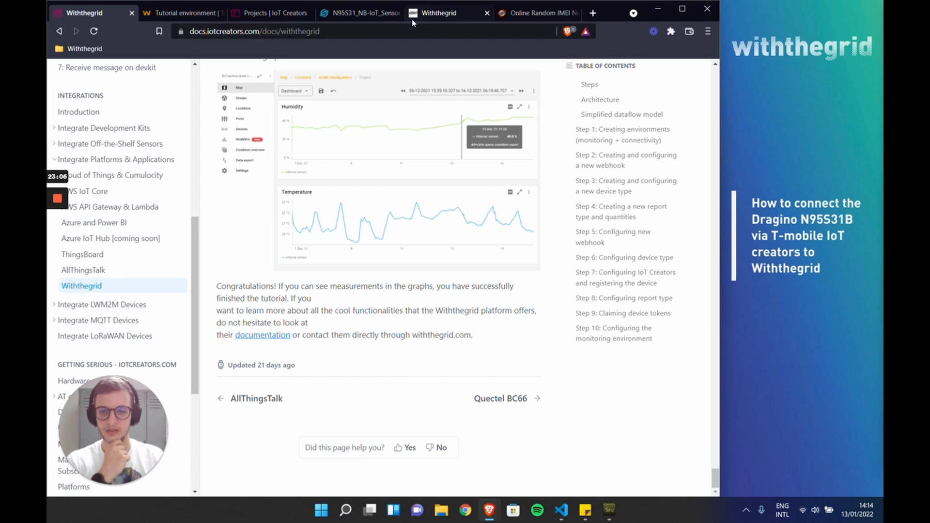
Step: View the Withthegrid checkout page for the preconfigured Dragino sensor bundle, and return to the graphs of Test location 1
left_click(426, 15)
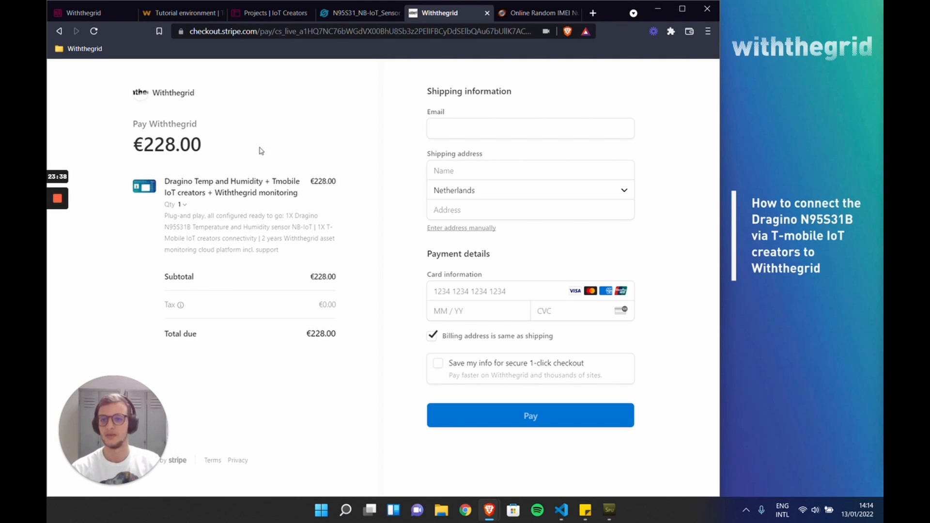
left_click(173, 13)
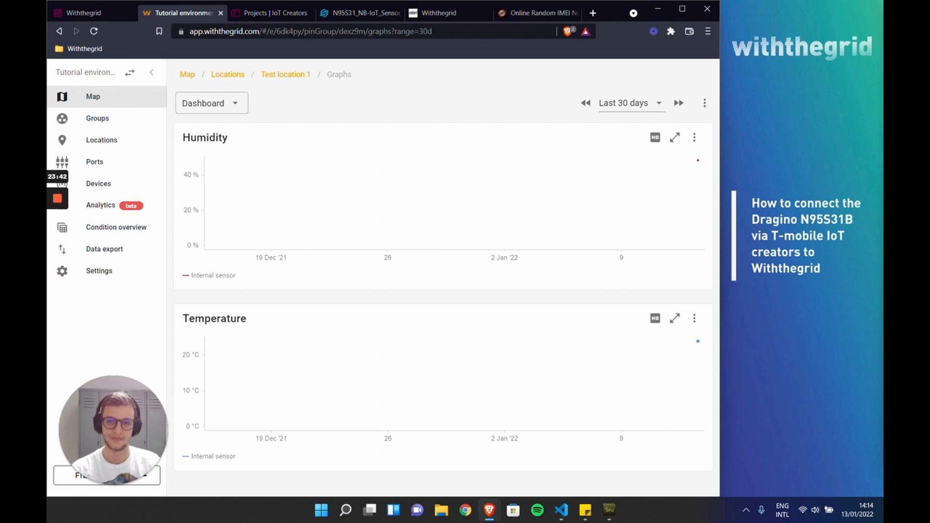